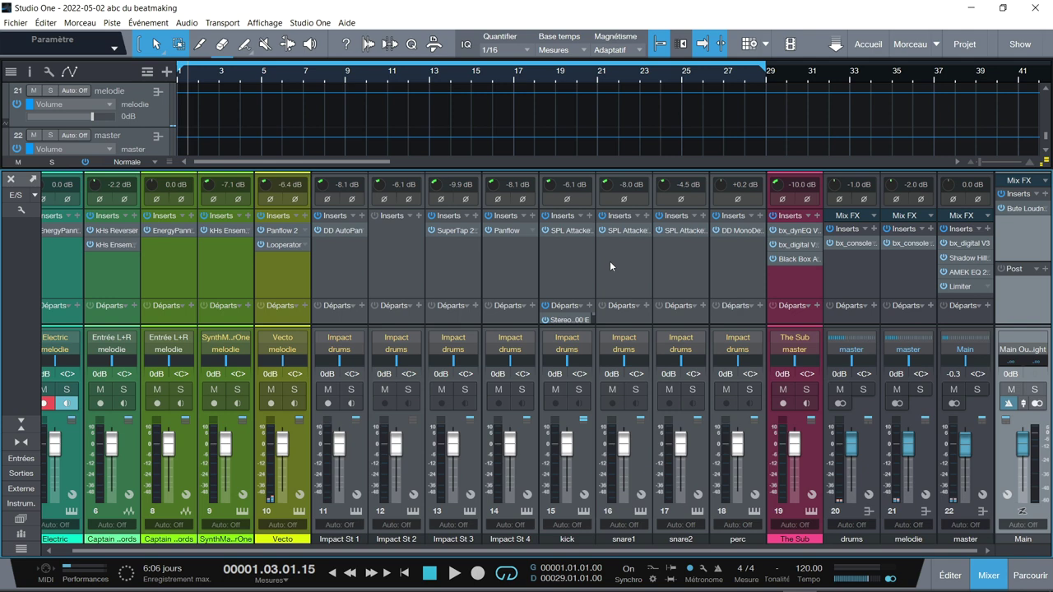
Play the whole beat from the beginning, and replay it to listen to the mix a second time
key(Home)
key(space)
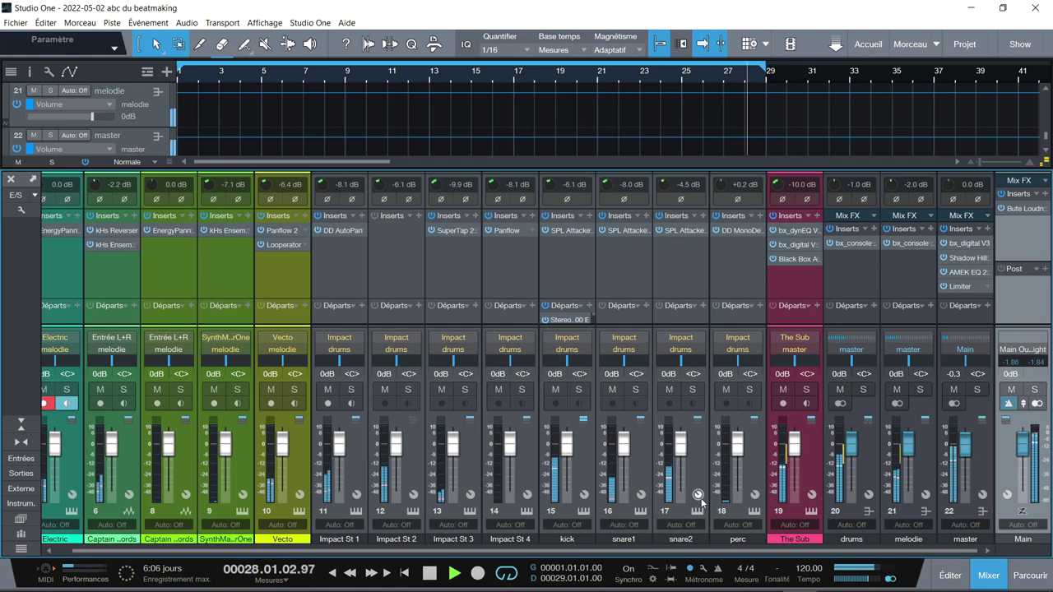
key(space)
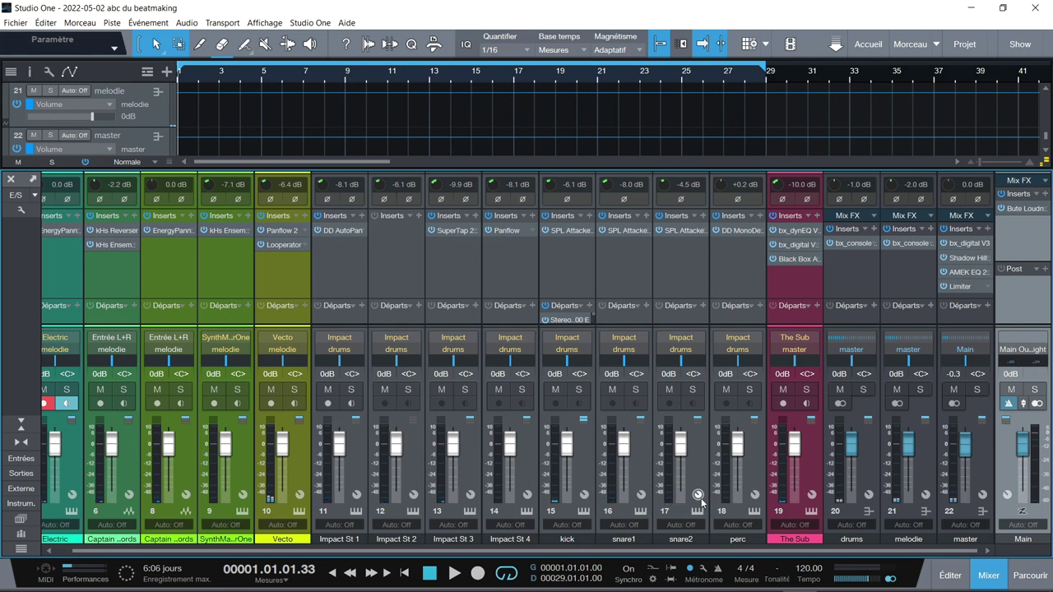
key(ctrl+shift+b)
key(space)
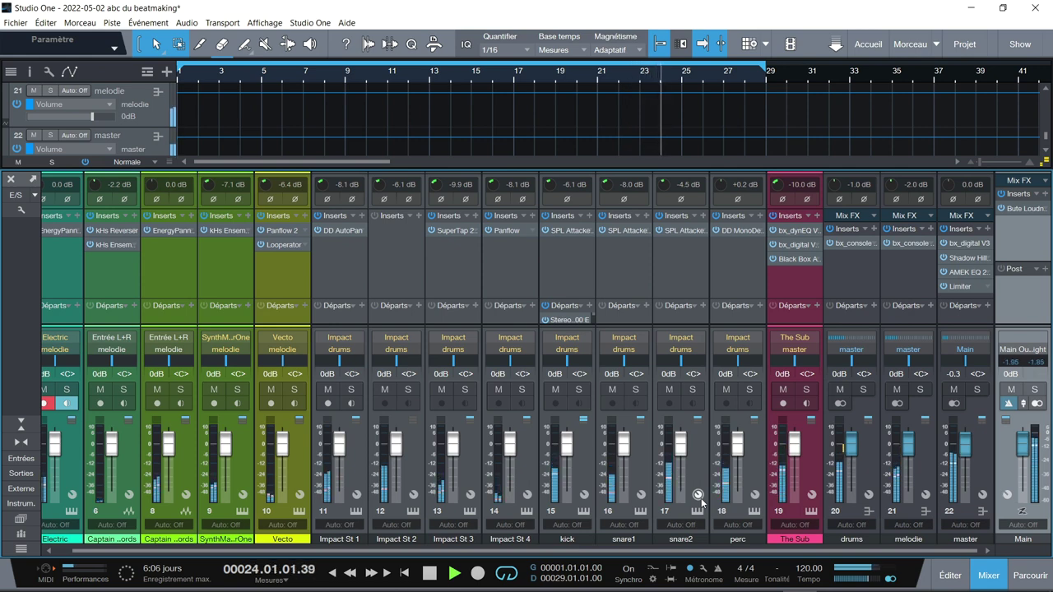
key(space)
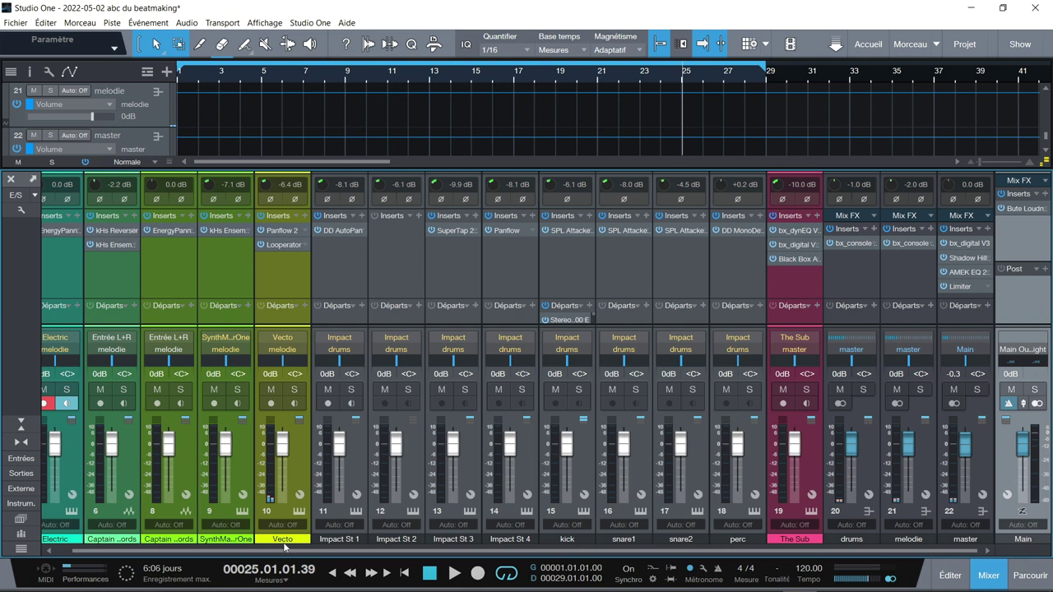
Open the EnergyPanner insert on the Electric channel and solo that channel during playback
drag(284, 547, 269, 548)
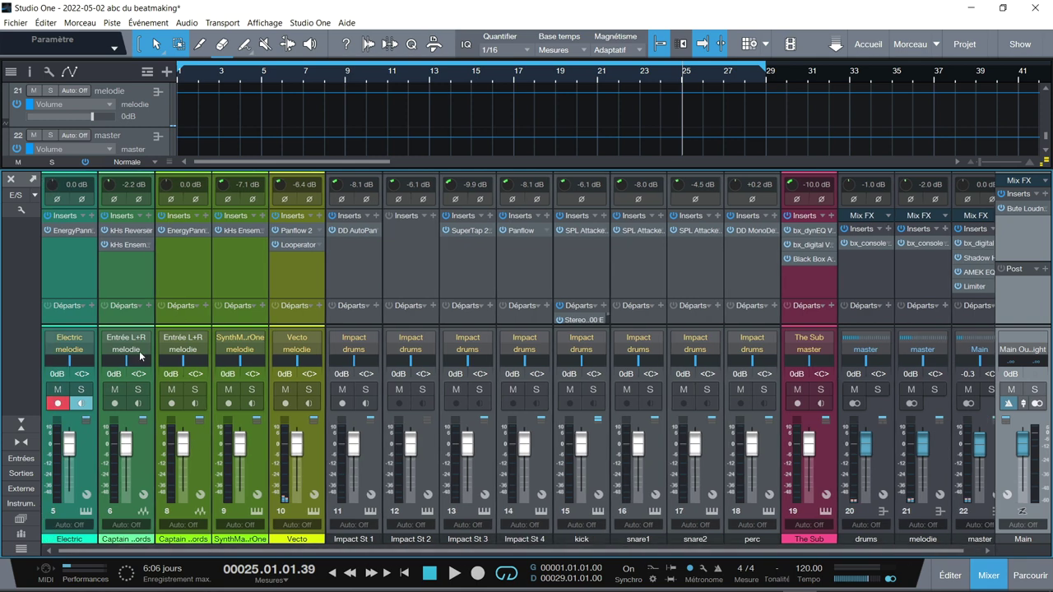
click(76, 265)
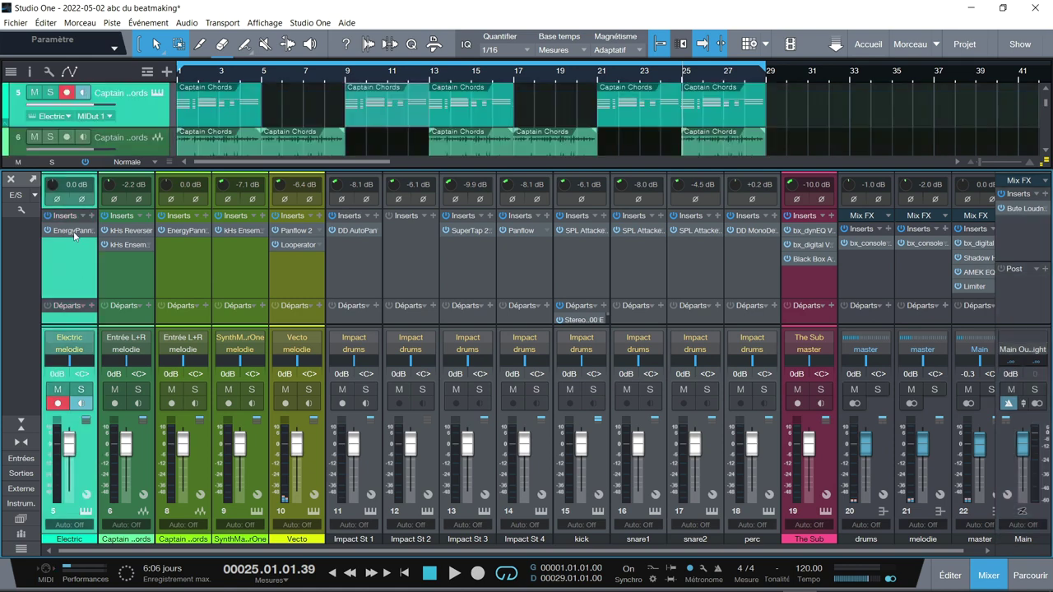
click(74, 231)
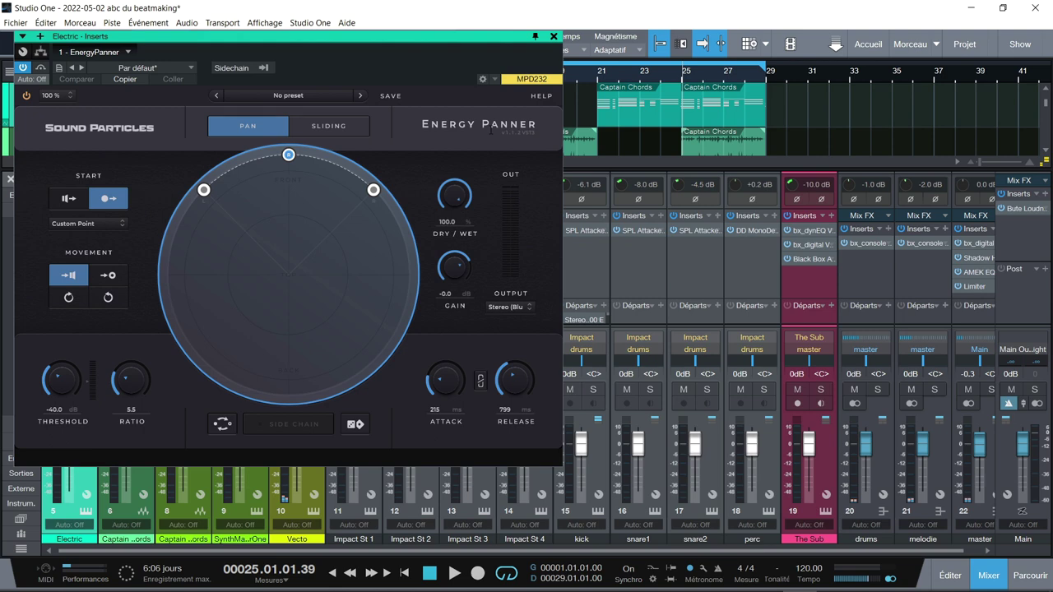
key(space)
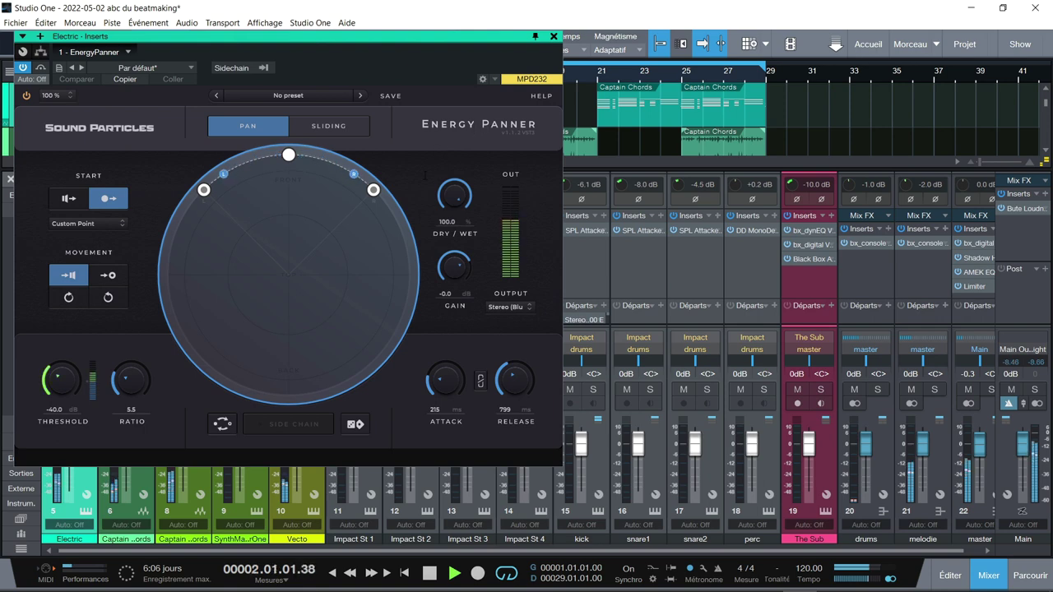
drag(324, 36, 550, 32)
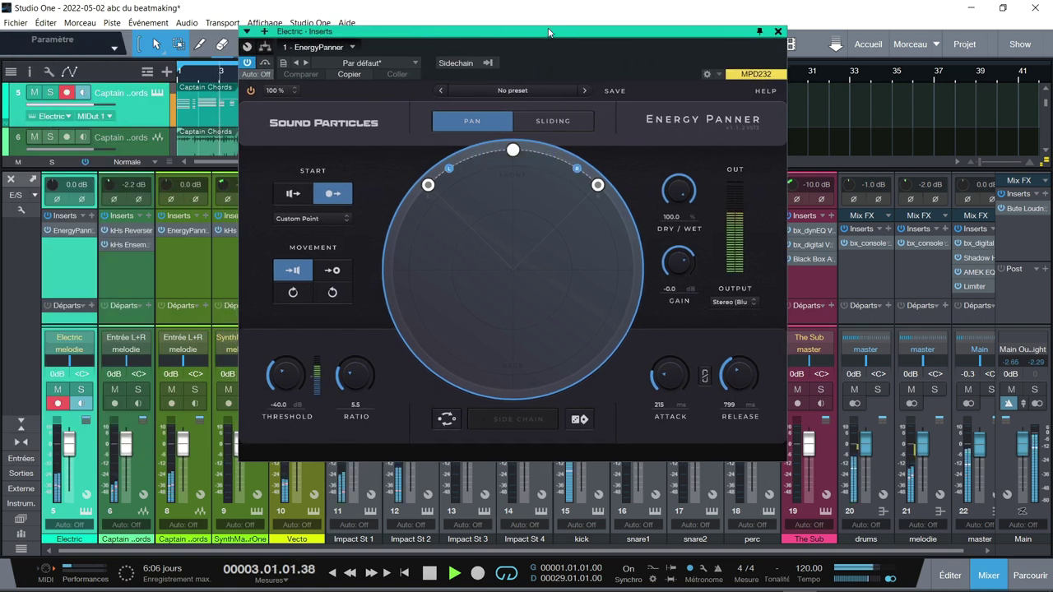
click(81, 393)
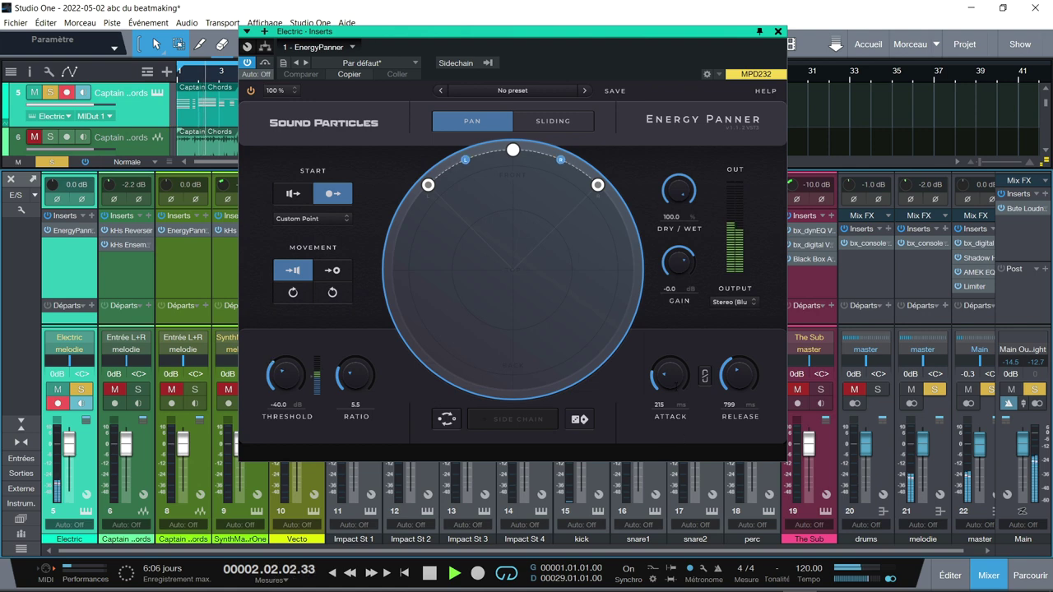
Try an Attack of 789 ms in the Electric channel's EnergyPanner, set it to 185 ms, and stop playback
drag(670, 374, 672, 349)
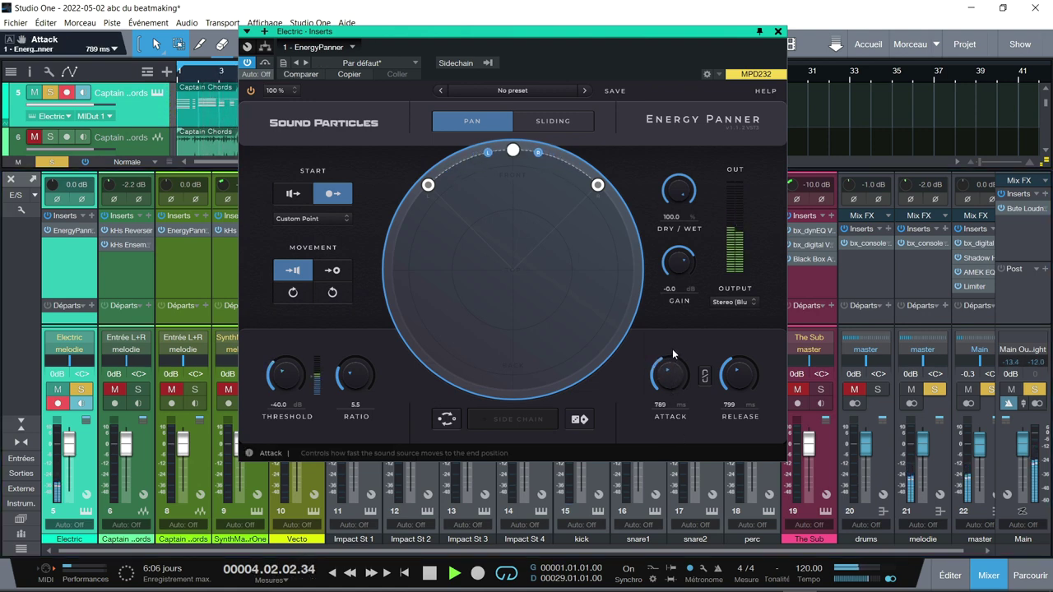
drag(672, 352, 672, 391)
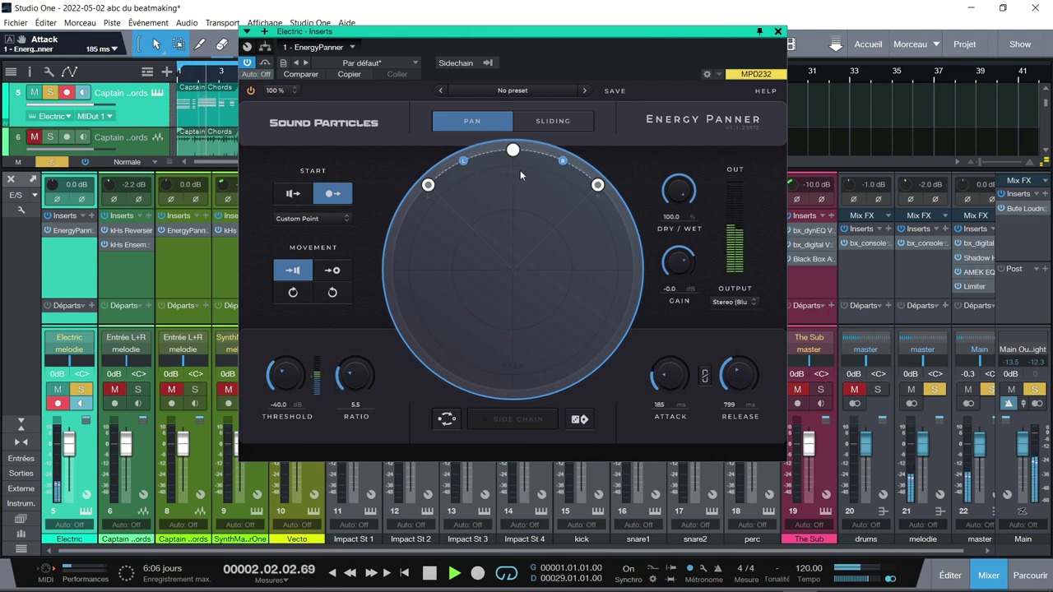
key(space)
Switch the solo from Electric to Captain Chords channel 6, and examine its kHs Reverser and kHs Ensemble inserts, playing from the start
click(138, 390)
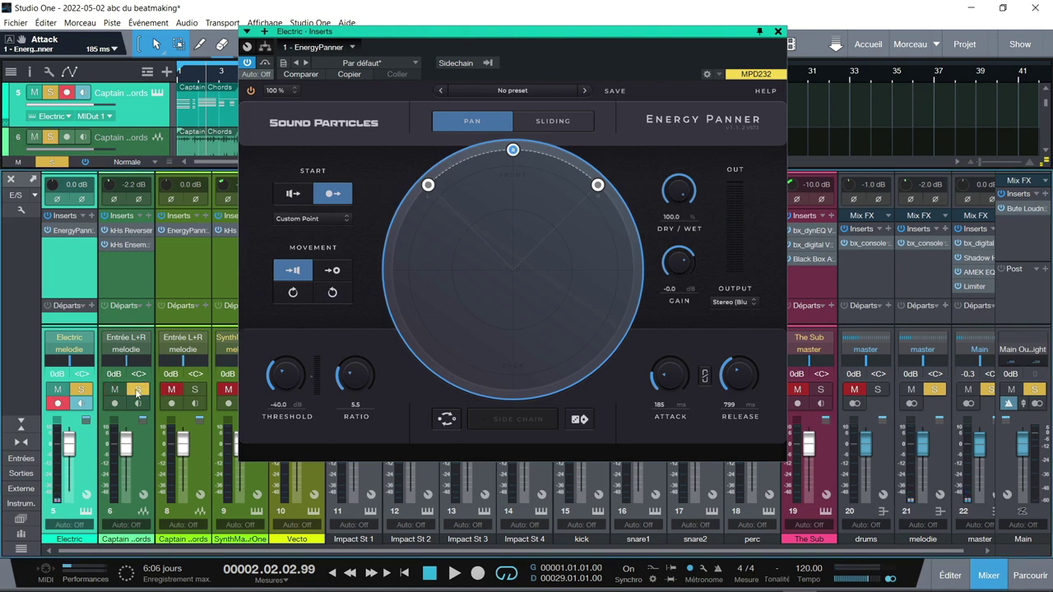
click(81, 389)
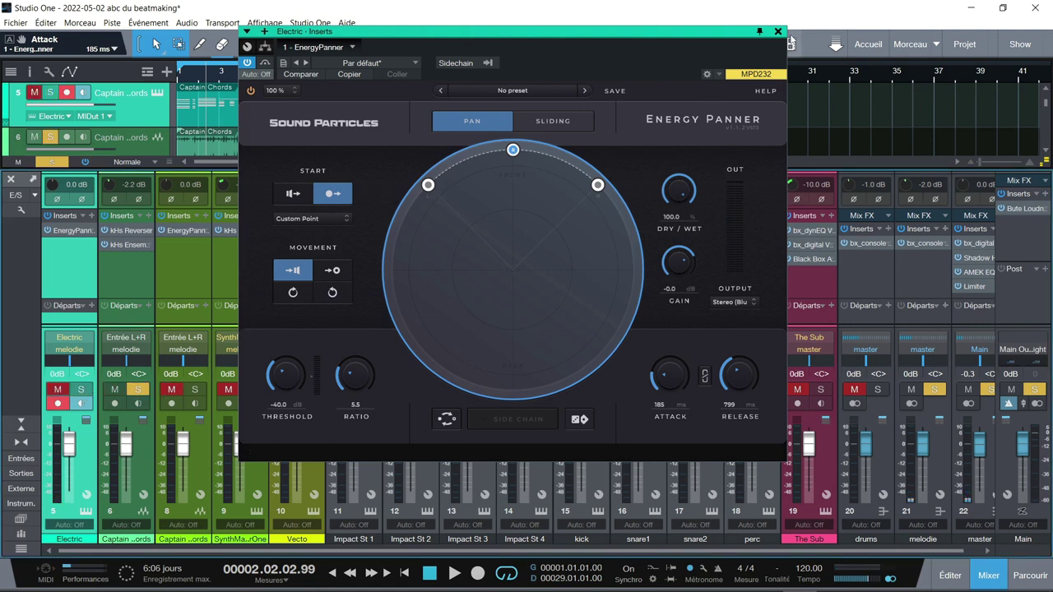
click(779, 32)
click(125, 232)
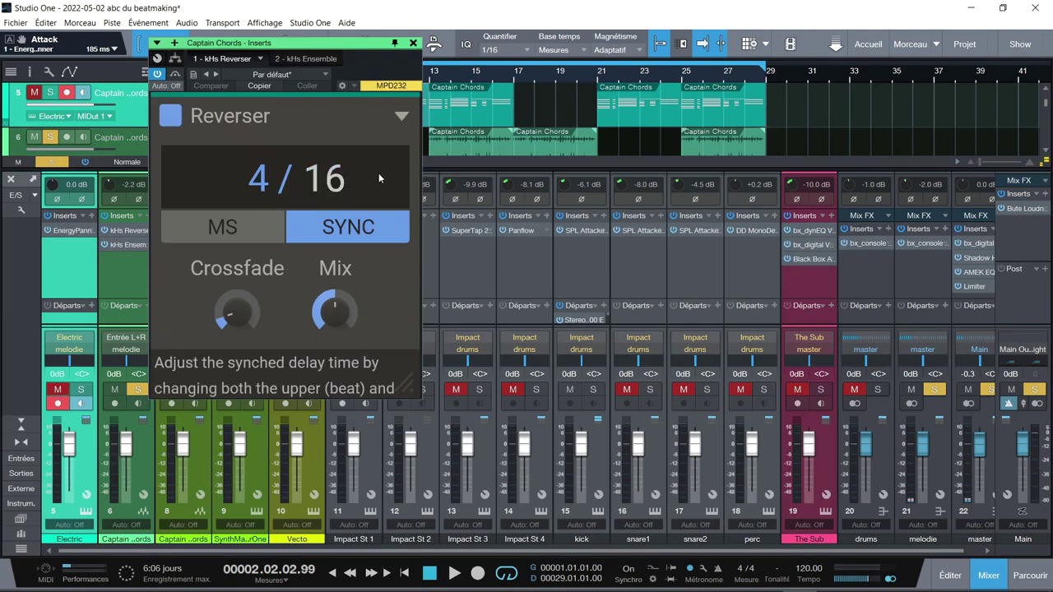
click(126, 246)
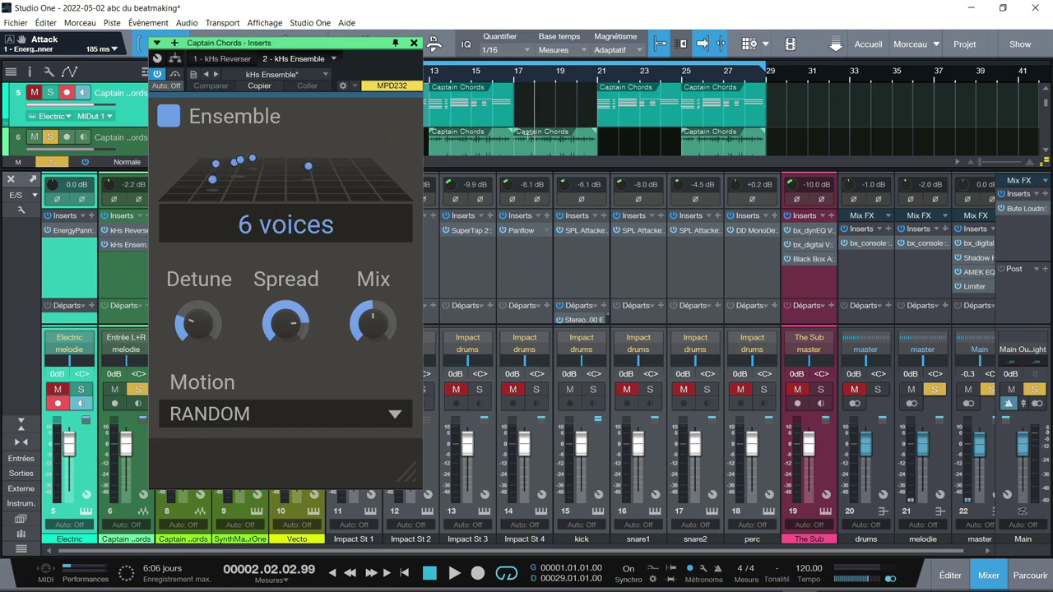
key(Home)
key(space)
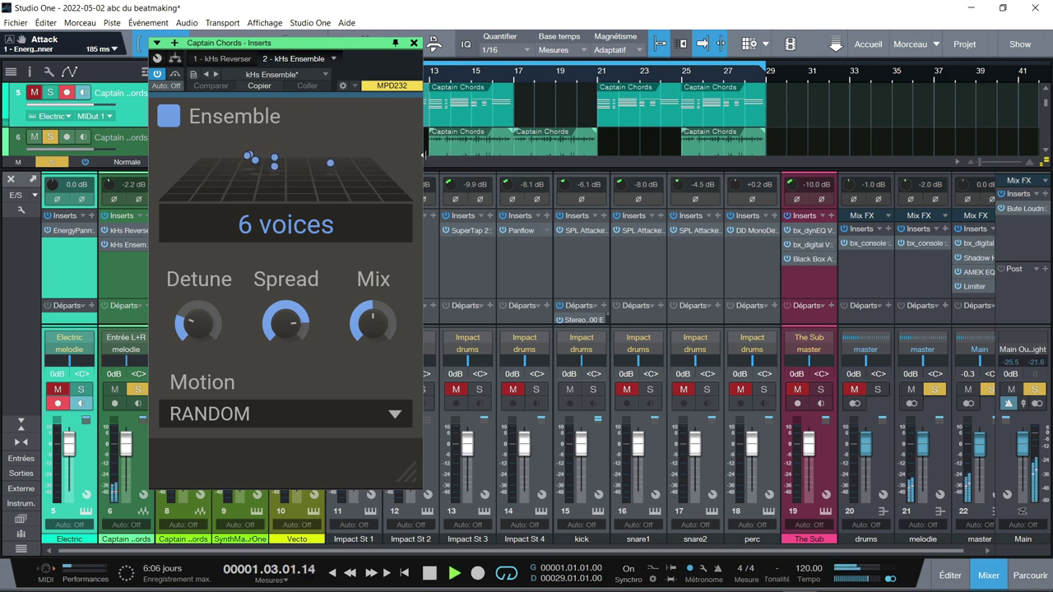
drag(350, 44, 511, 54)
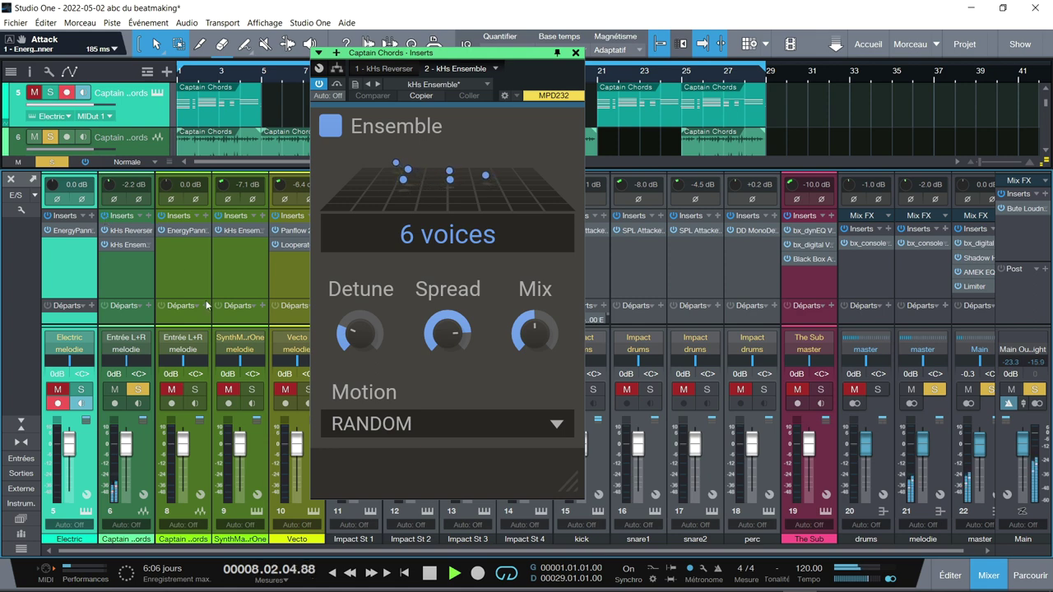
Move the solo from Captain Chords channel 6 to channel 8 and examine channel 8's EnergyPanner insert during playback
click(195, 391)
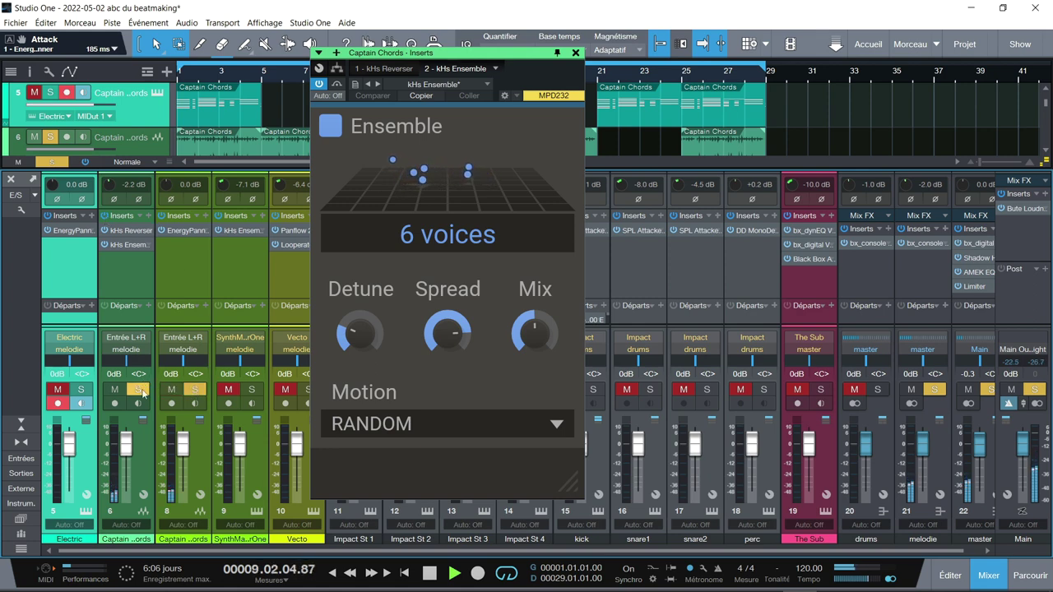
click(140, 392)
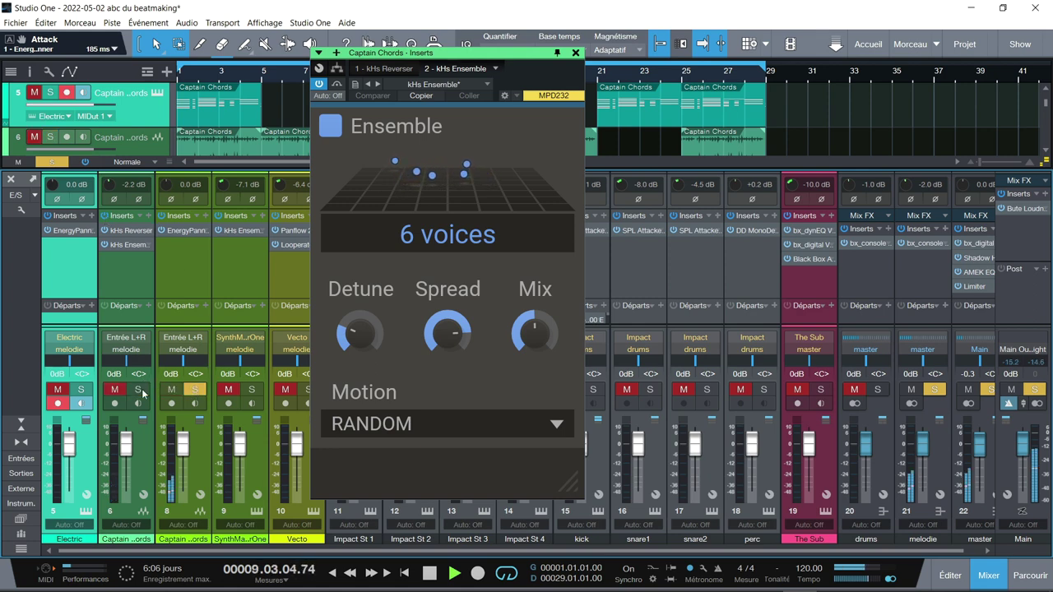
click(188, 230)
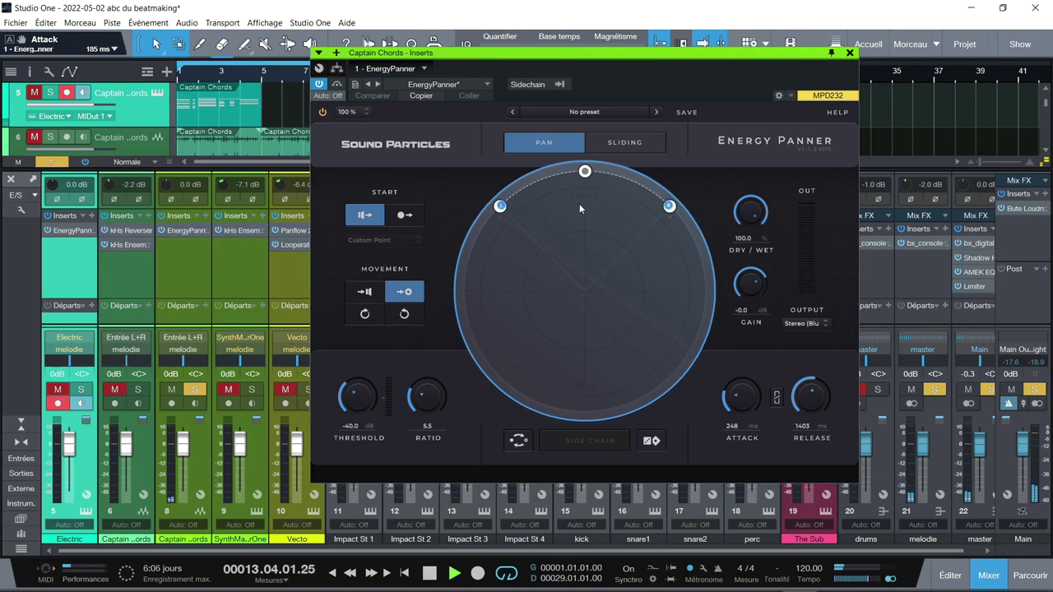
click(850, 52)
Solo the SynthMasterOne channel, mute Captain Chords channel 8, and examine SynthMasterOne's kHs Ensemble insert
click(251, 390)
click(180, 391)
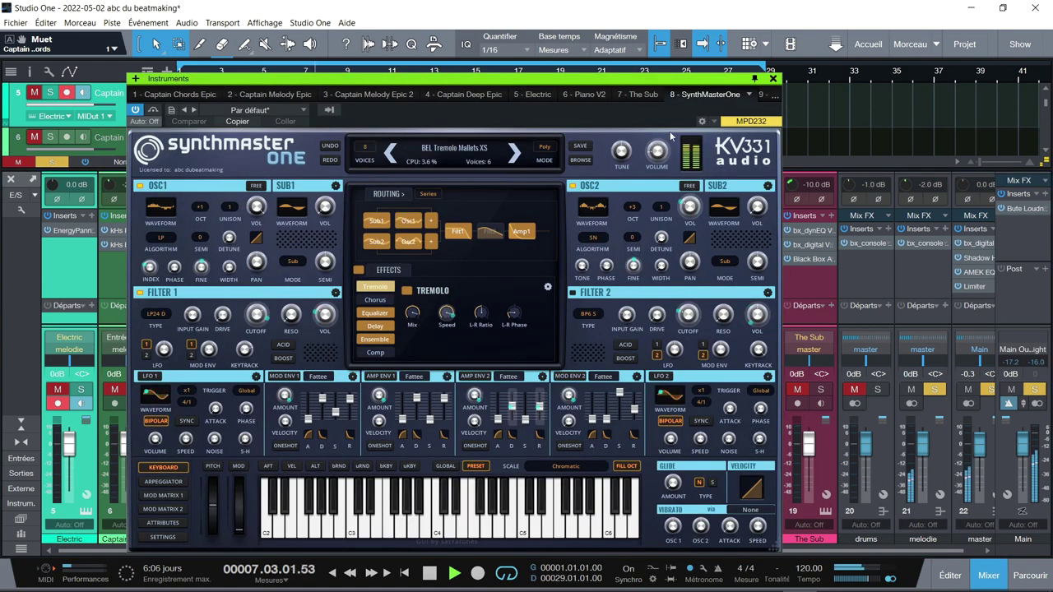
click(774, 79)
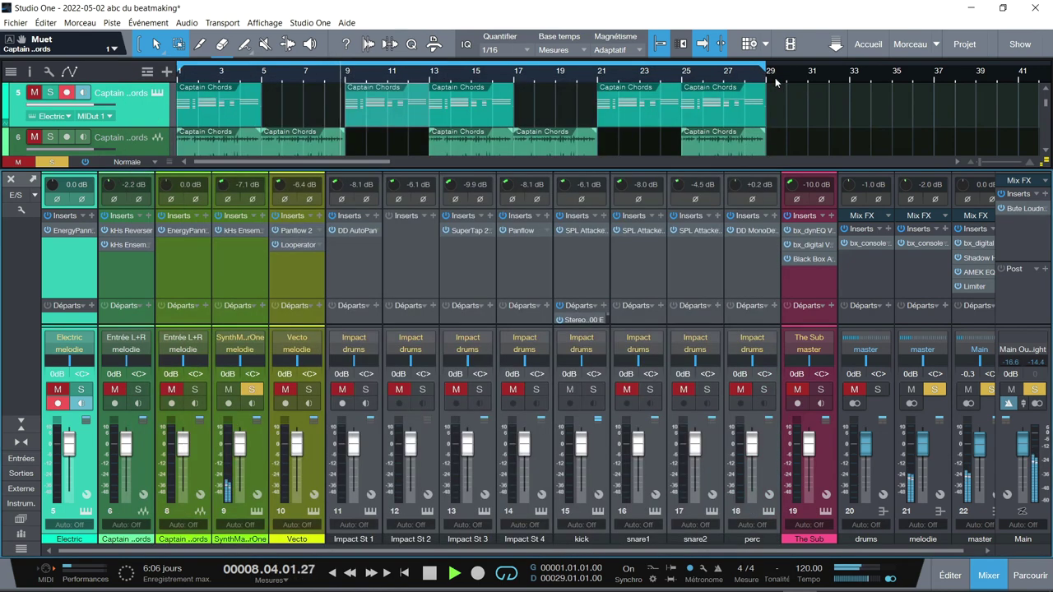
click(242, 229)
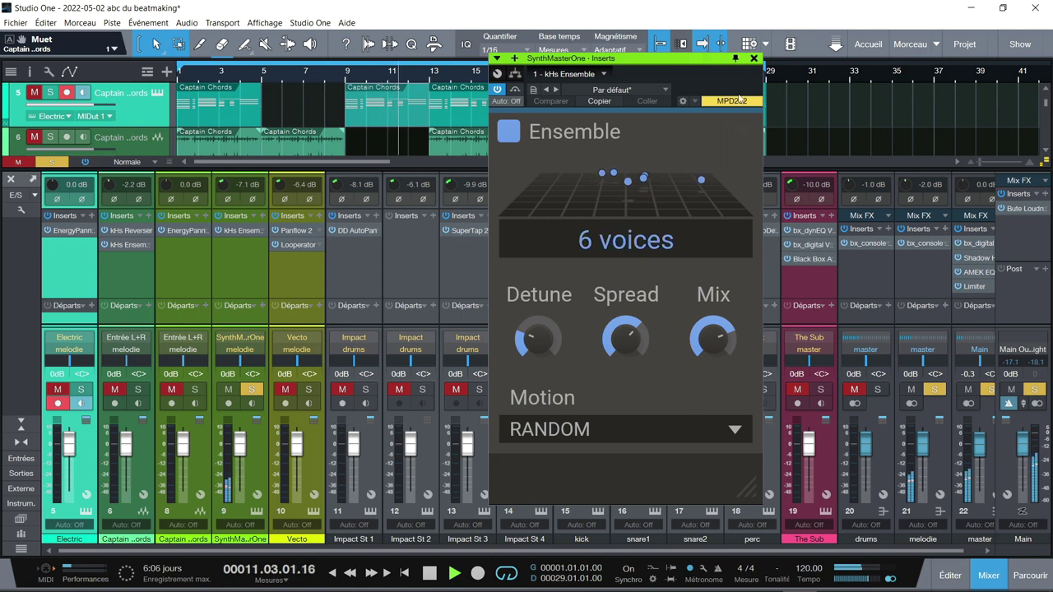
click(754, 59)
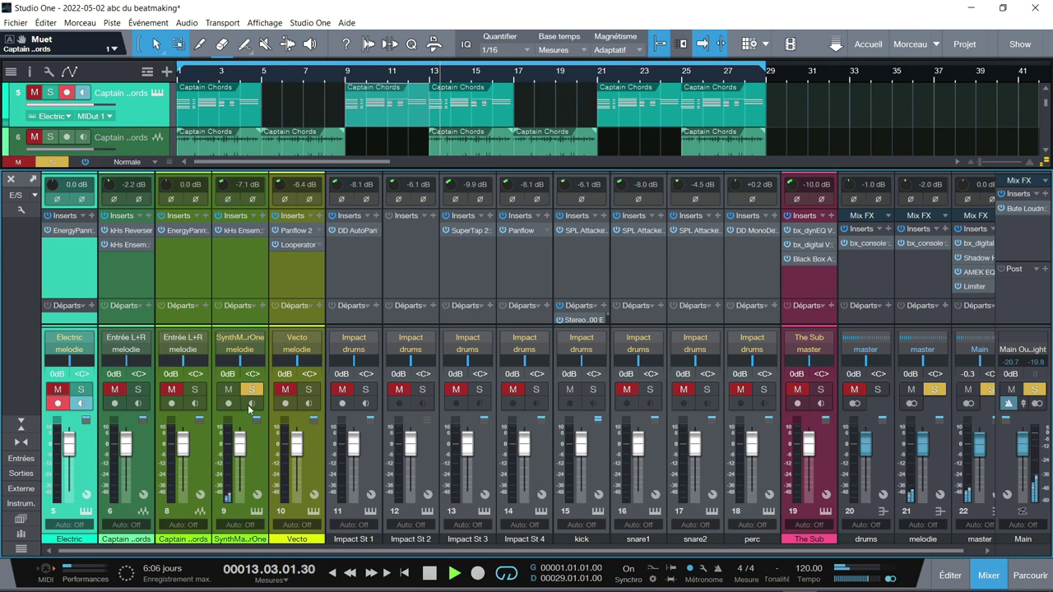
Move the solo from SynthMasterOne to the Vecto channel and examine its Panflow 2 and Looperator inserts while listening
click(251, 389)
click(306, 389)
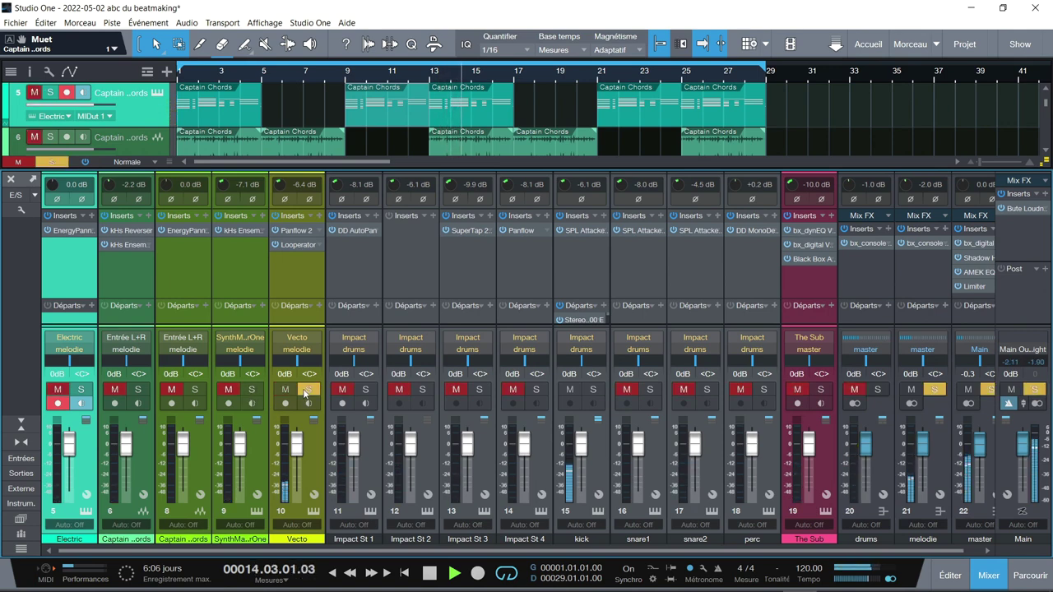
click(292, 232)
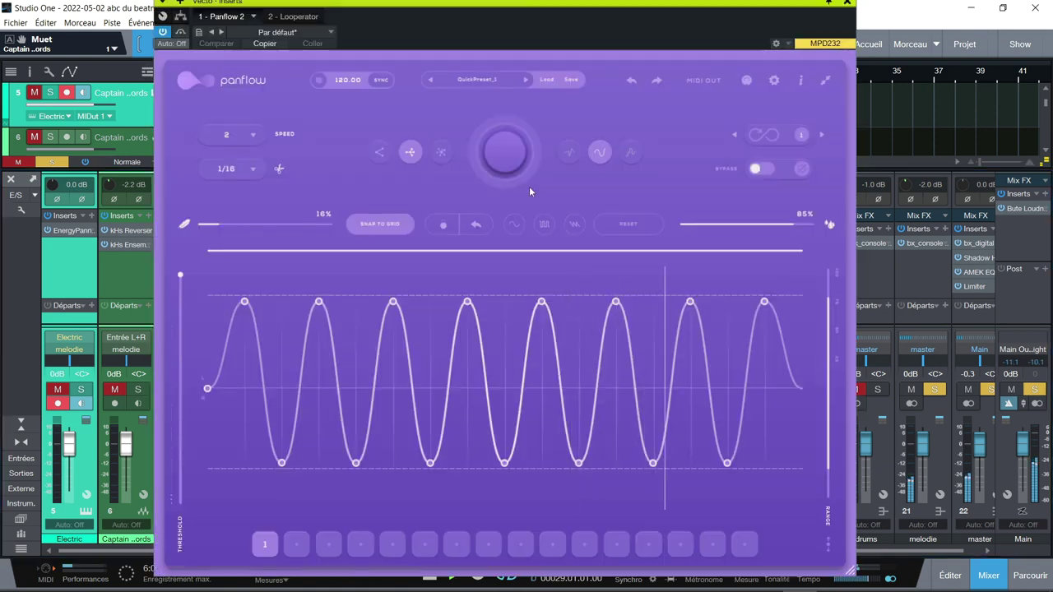
click(847, 2)
click(297, 245)
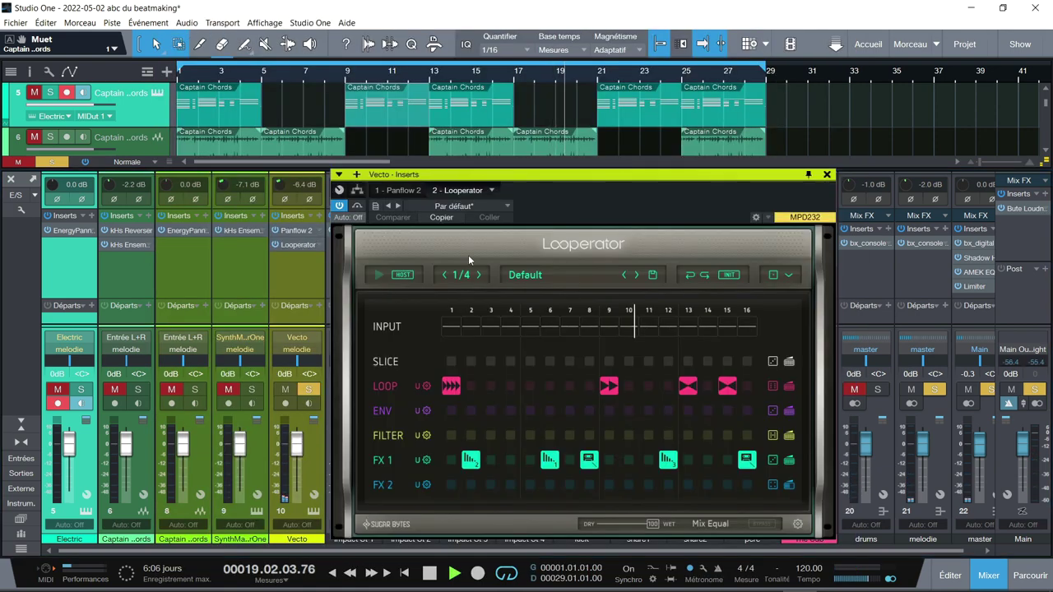
key(space)
key(space)
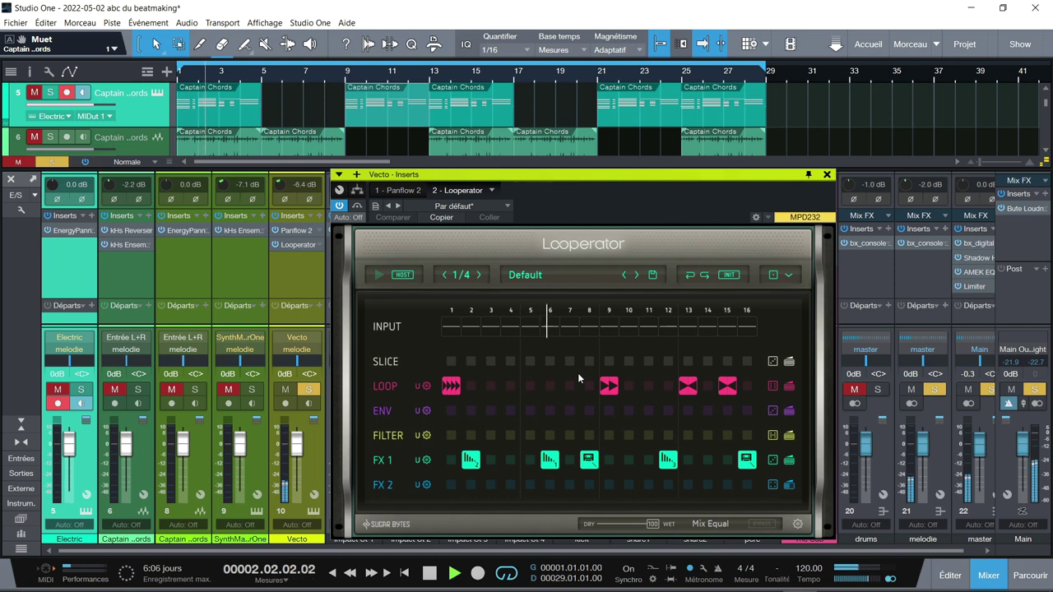
key(space)
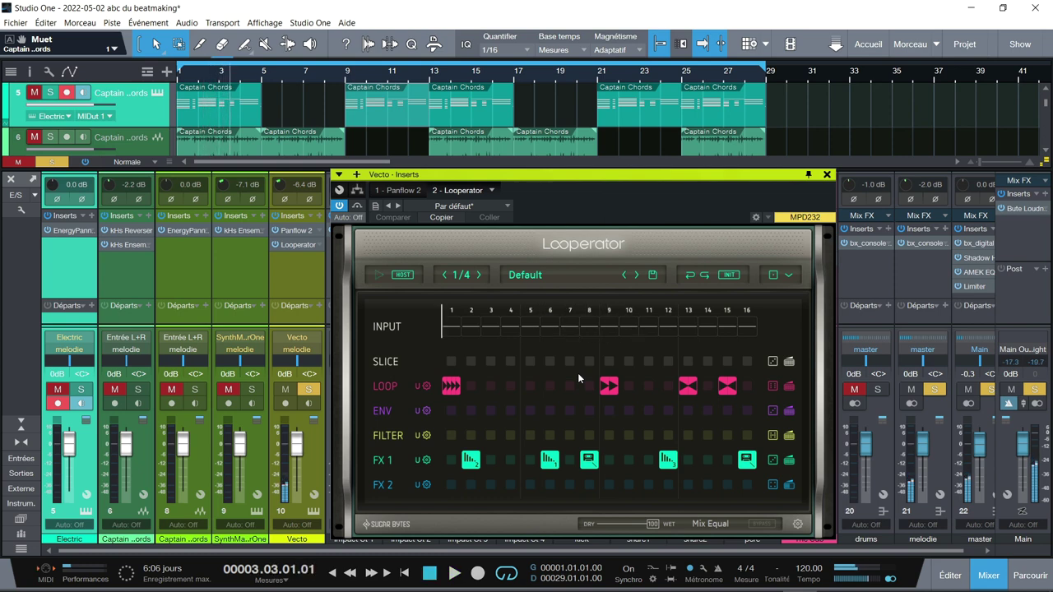
click(827, 176)
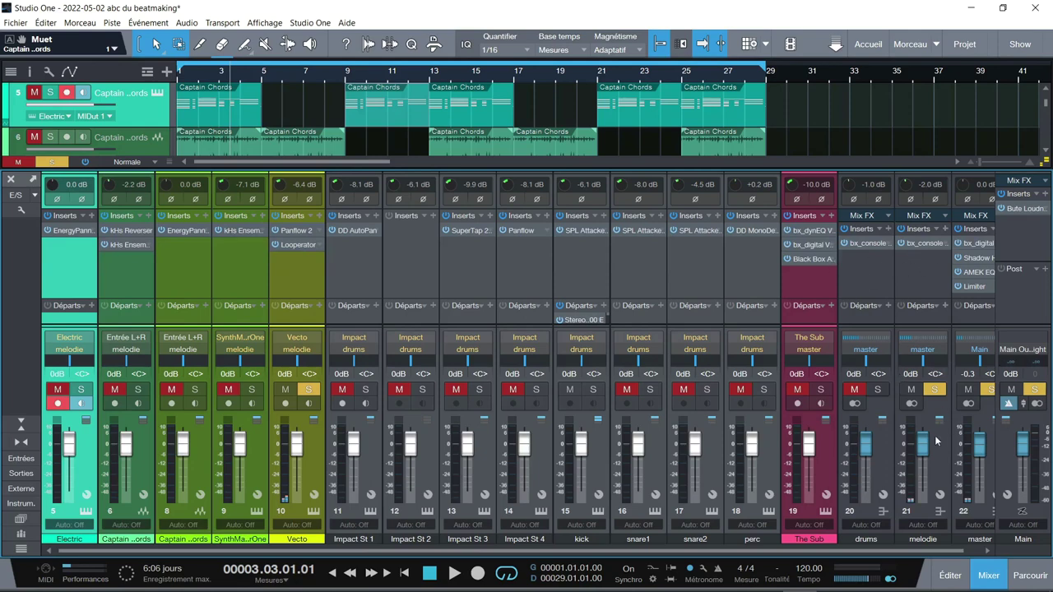
Open the bx_console SSL 4000 E insert on the melodie bus, start playback, and unsolo the Vecto channel
click(911, 244)
drag(328, 88, 438, 54)
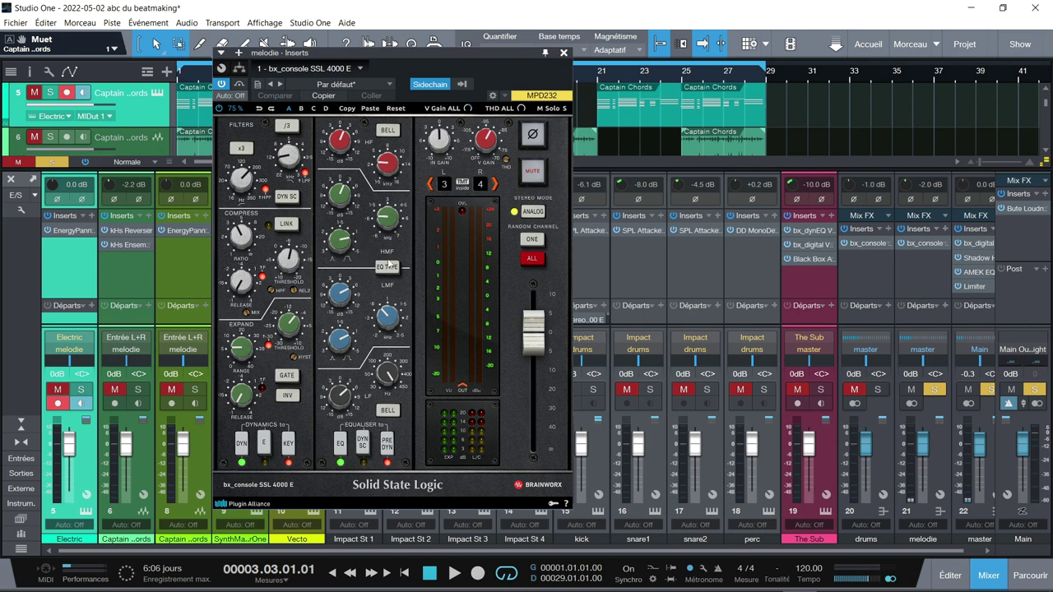
key(space)
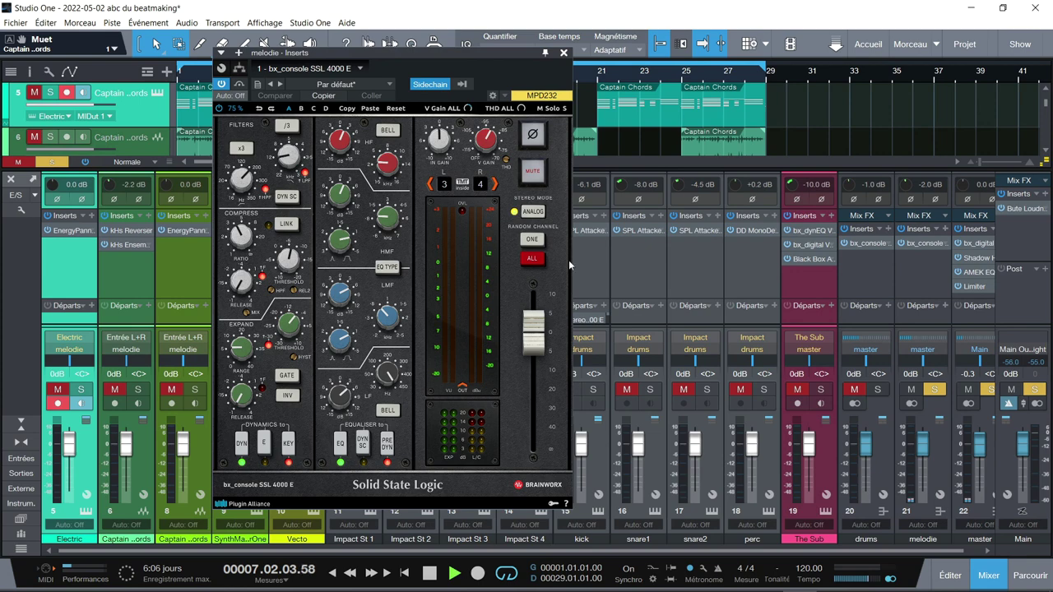
drag(499, 58, 789, 51)
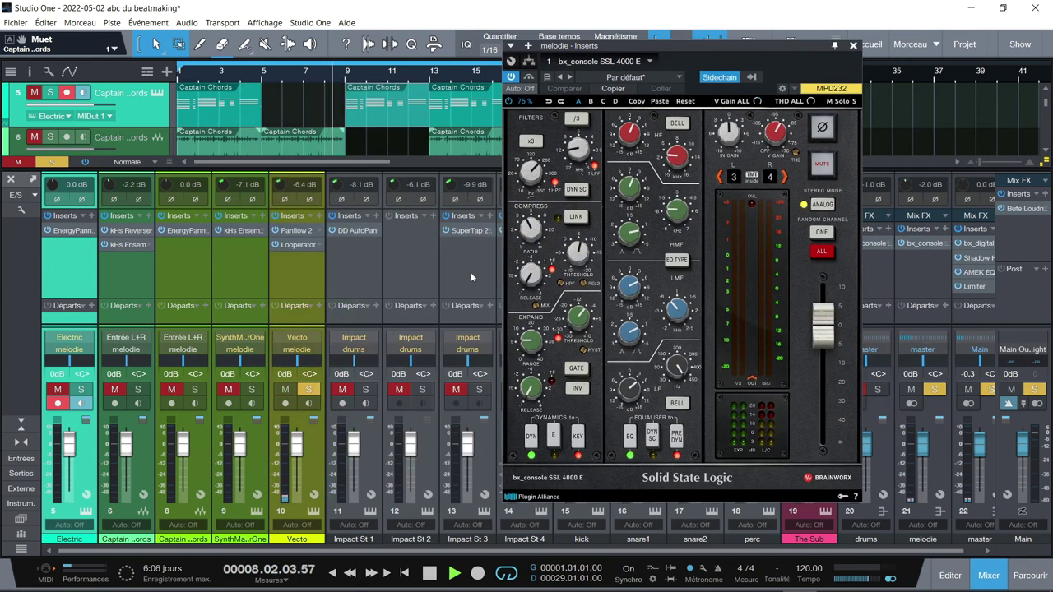
click(307, 390)
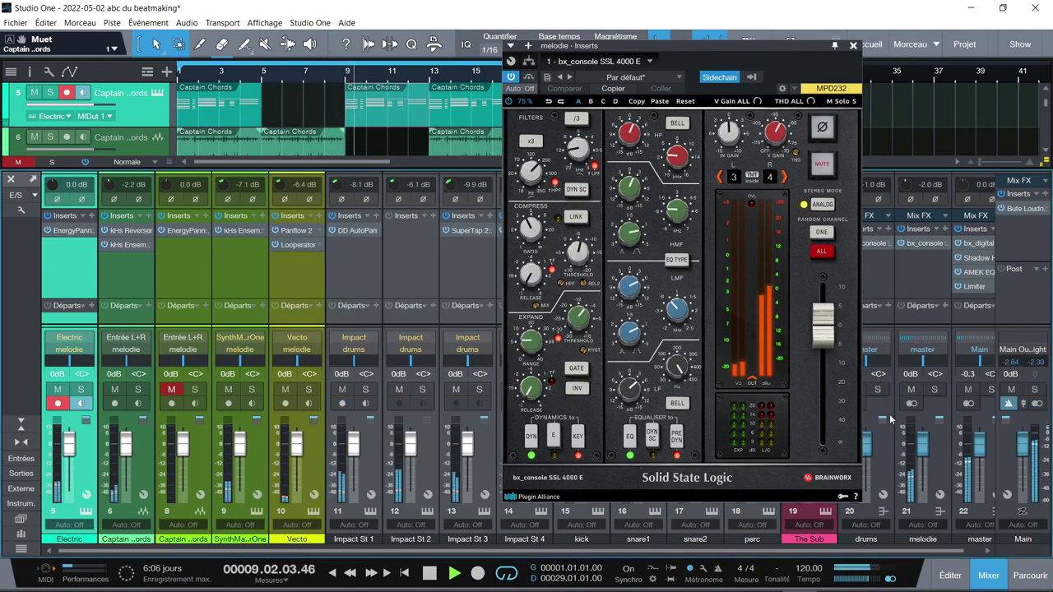
Solo the melodie bus and compare its bx_console SSL 4000 E insert bypassed and active during playback, closing it before stopping
click(935, 390)
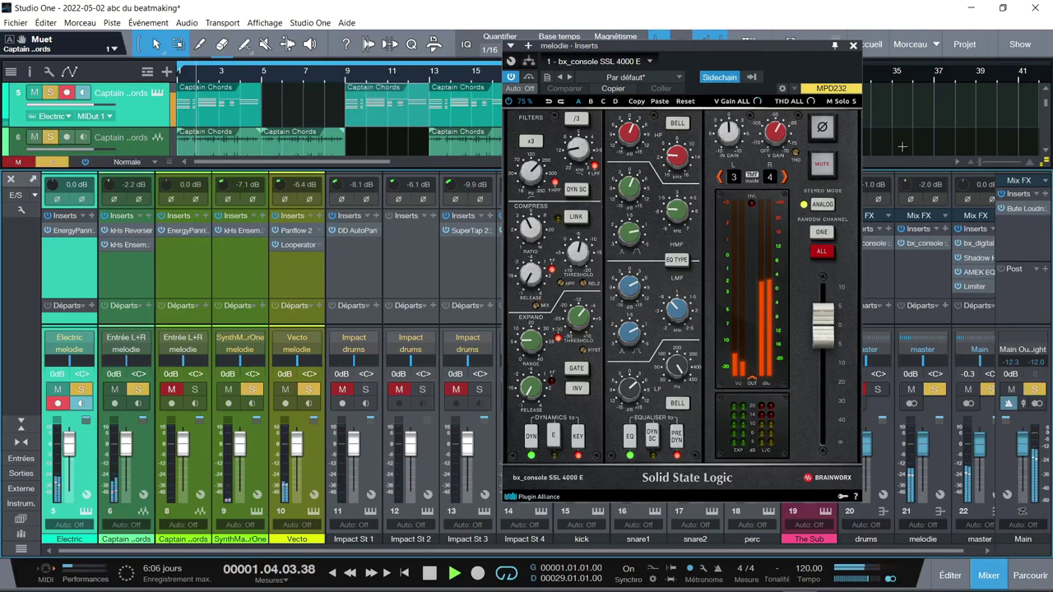
drag(791, 45, 665, 51)
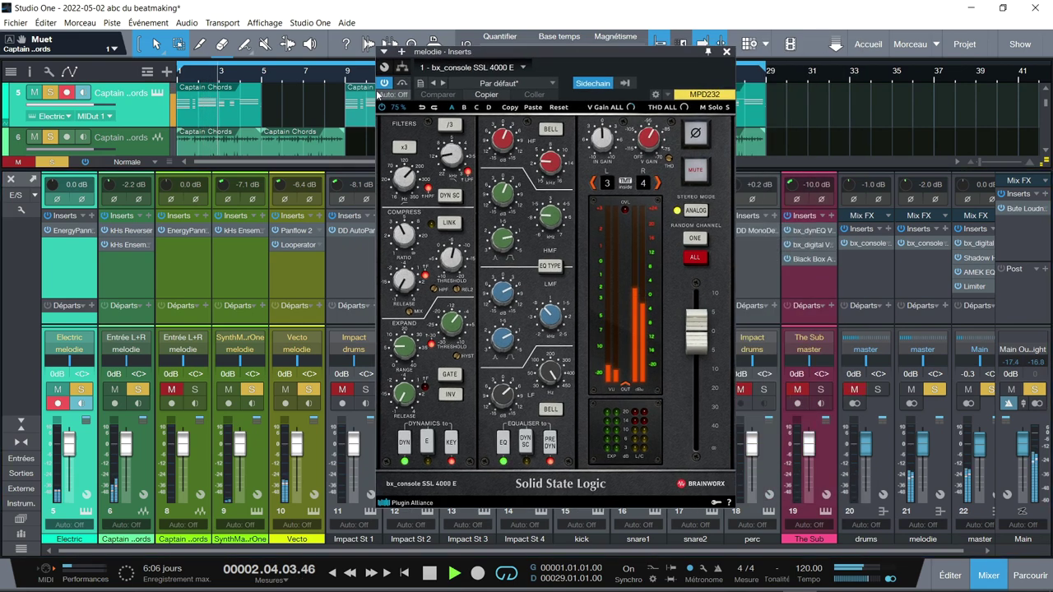
click(384, 82)
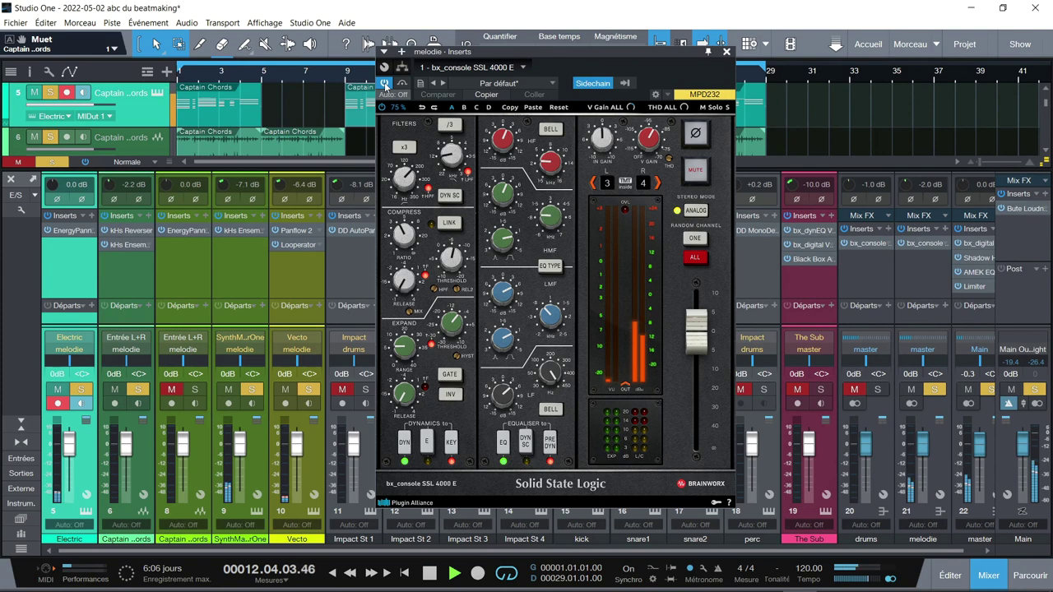
click(728, 52)
key(space)
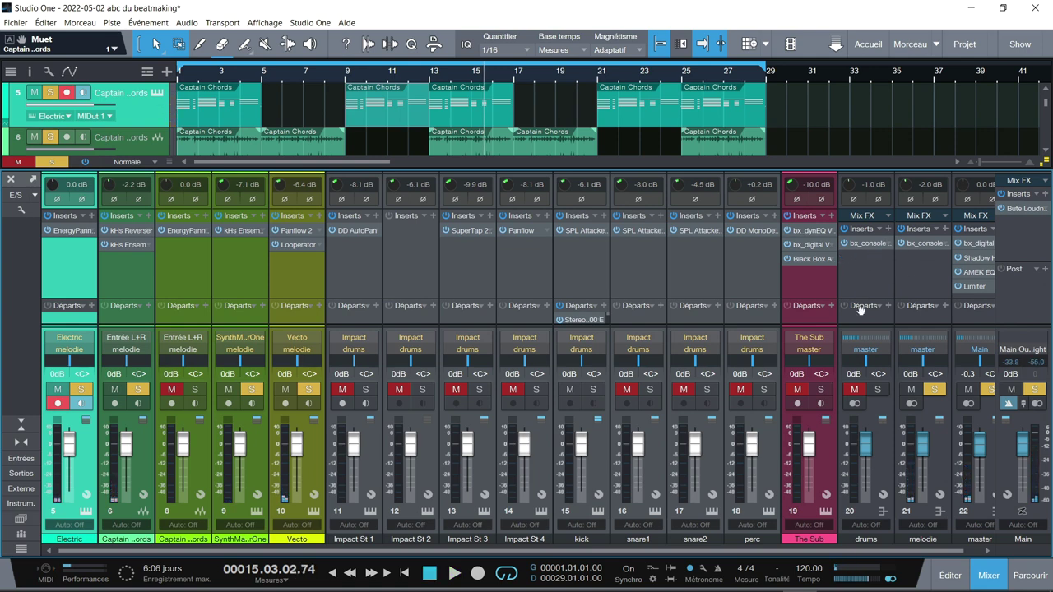
Move the solo from the melodie bus to the drums bus and view the Impact XT drum instrument's pads
click(935, 390)
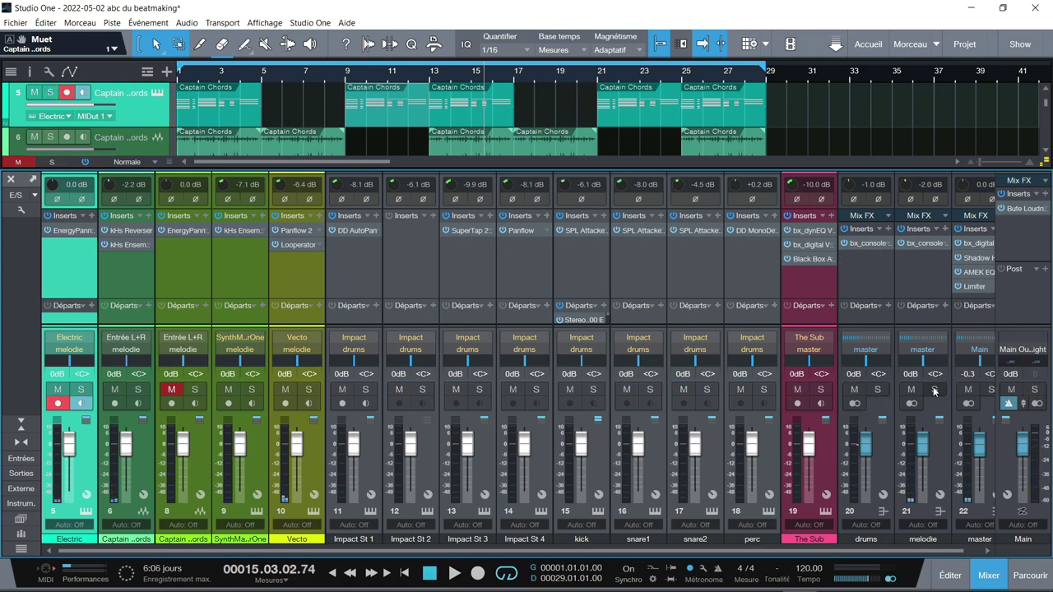
click(878, 391)
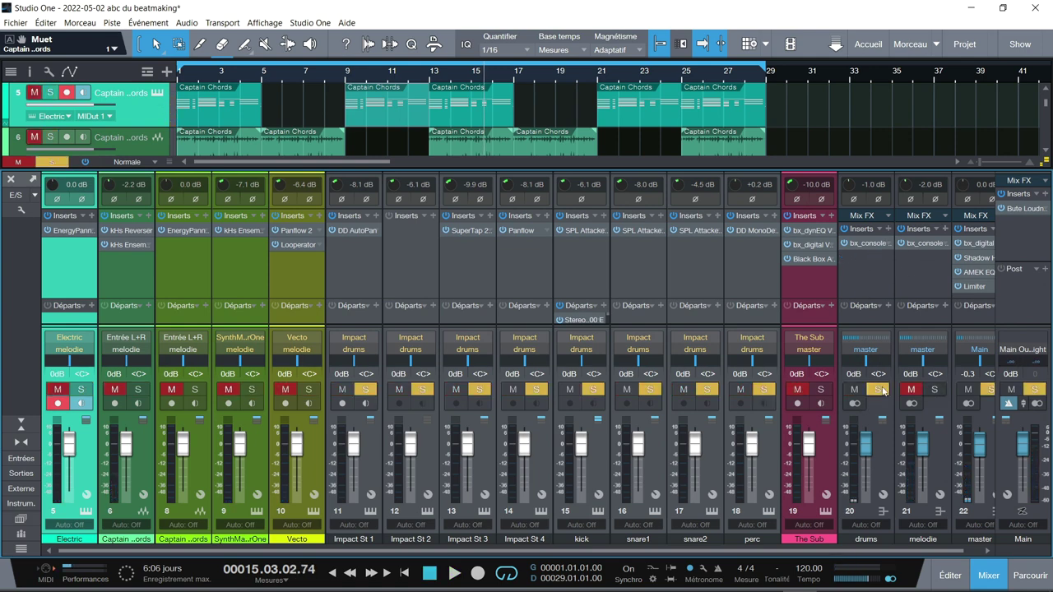
click(769, 511)
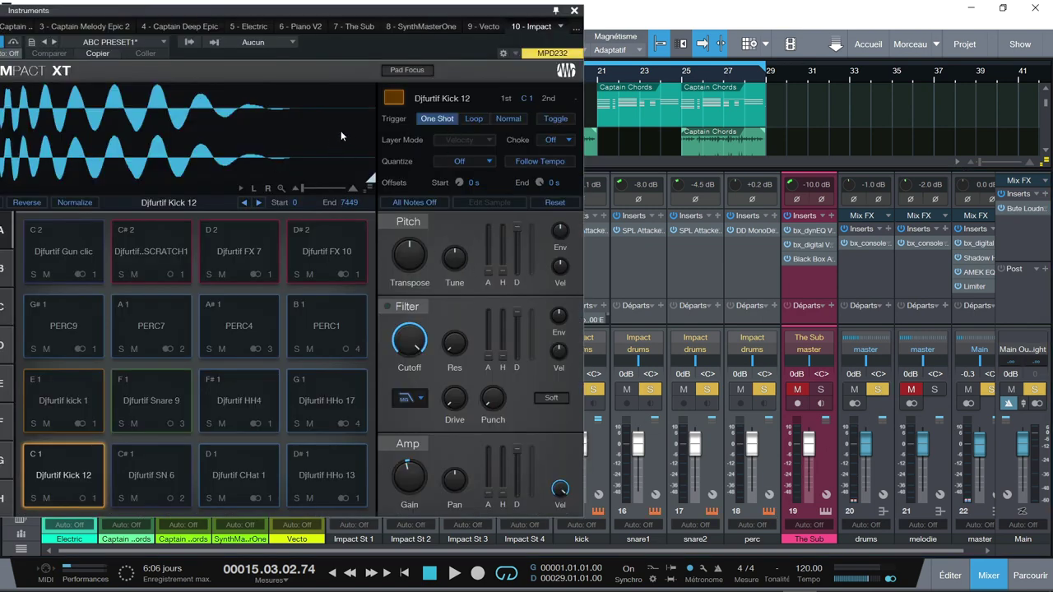
mouse_move(327, 17)
mouse_down()
mouse_move(367, 18)
mouse_move(346, 17)
mouse_up()
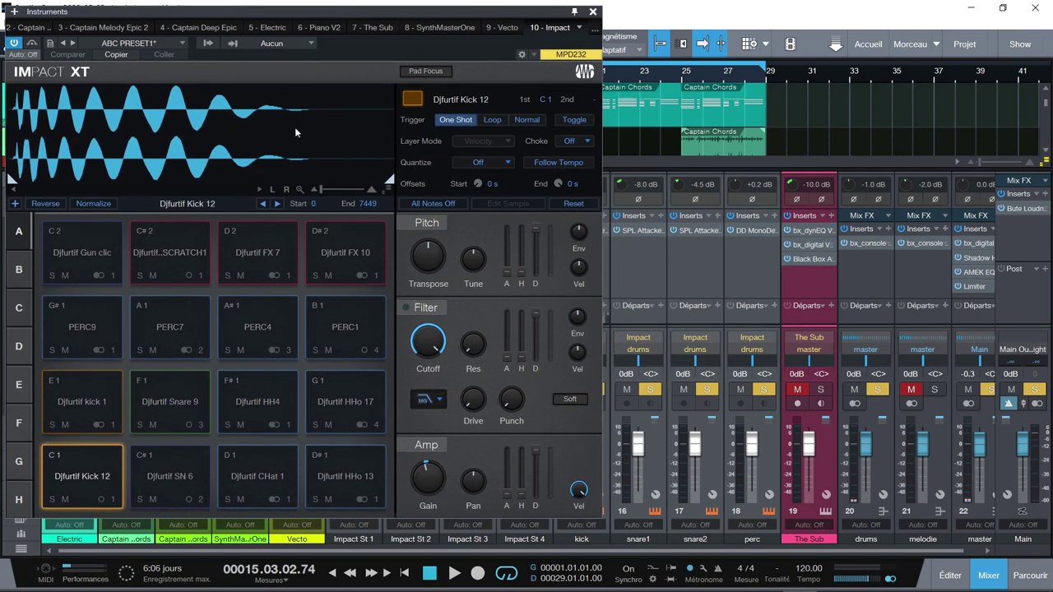
click(593, 12)
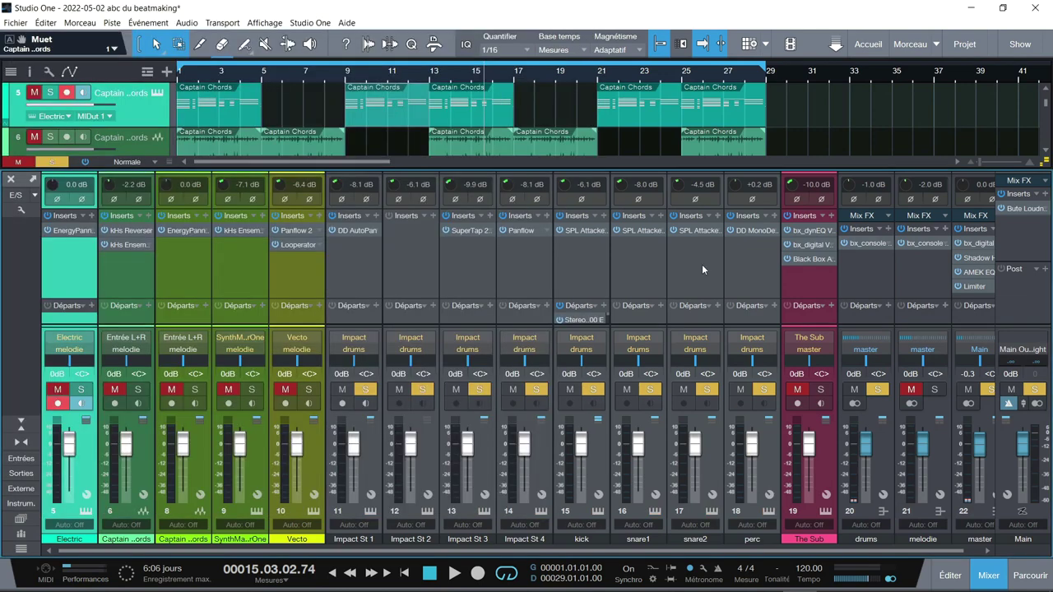
Play the song from the start and compare the drums bus's bx_console SSL 4000 E insert bypassed and active
key(comma)
key(space)
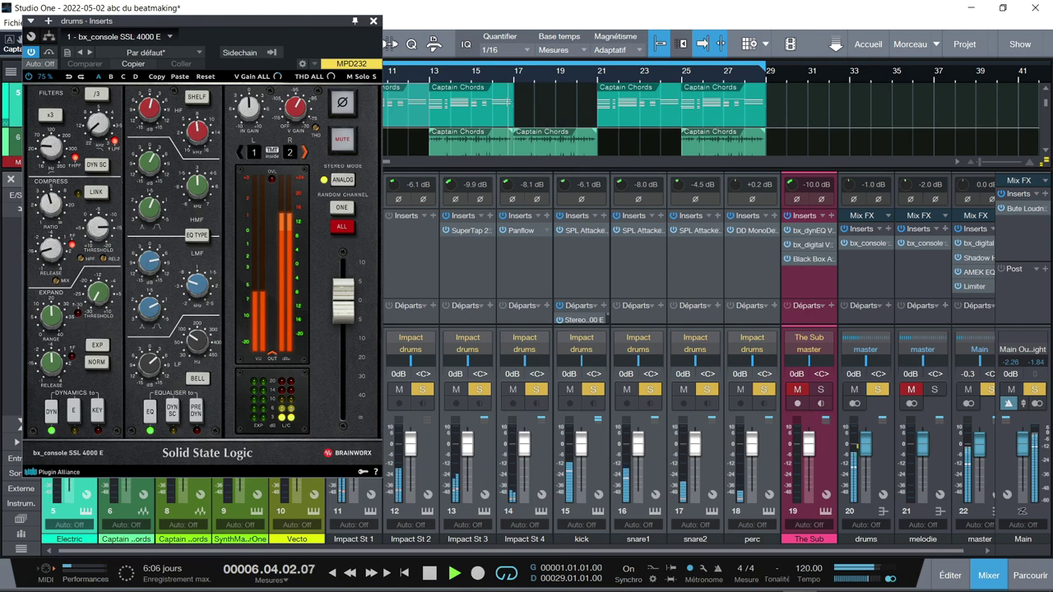
drag(228, 26, 311, 35)
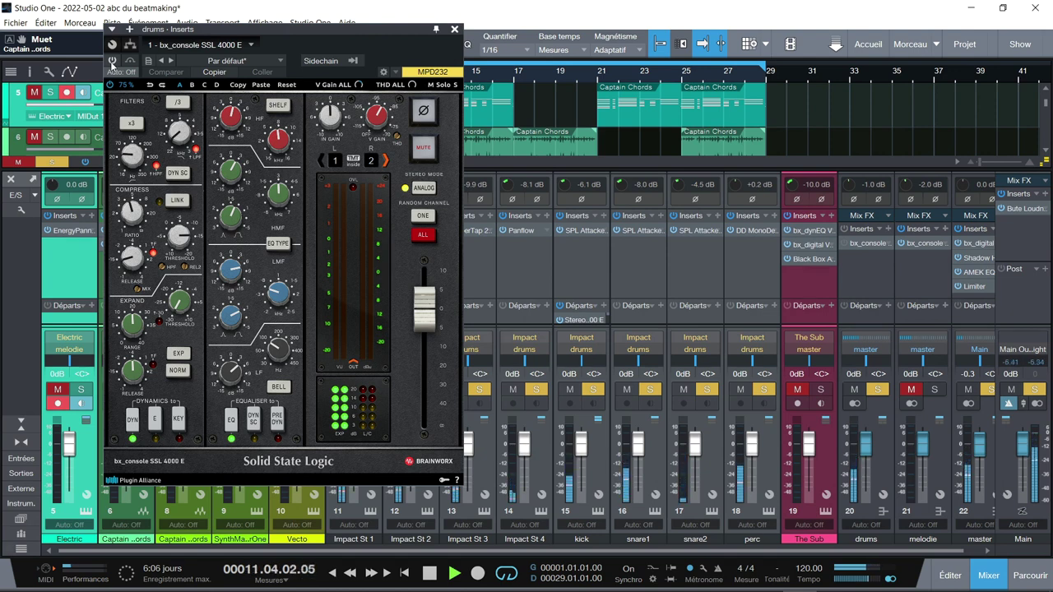
click(112, 62)
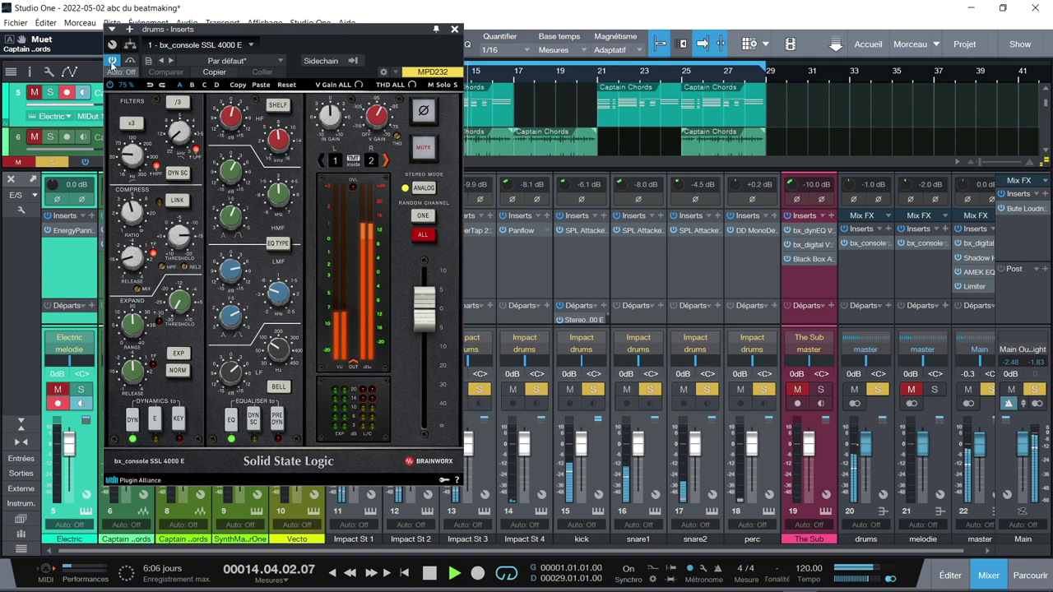
key(space)
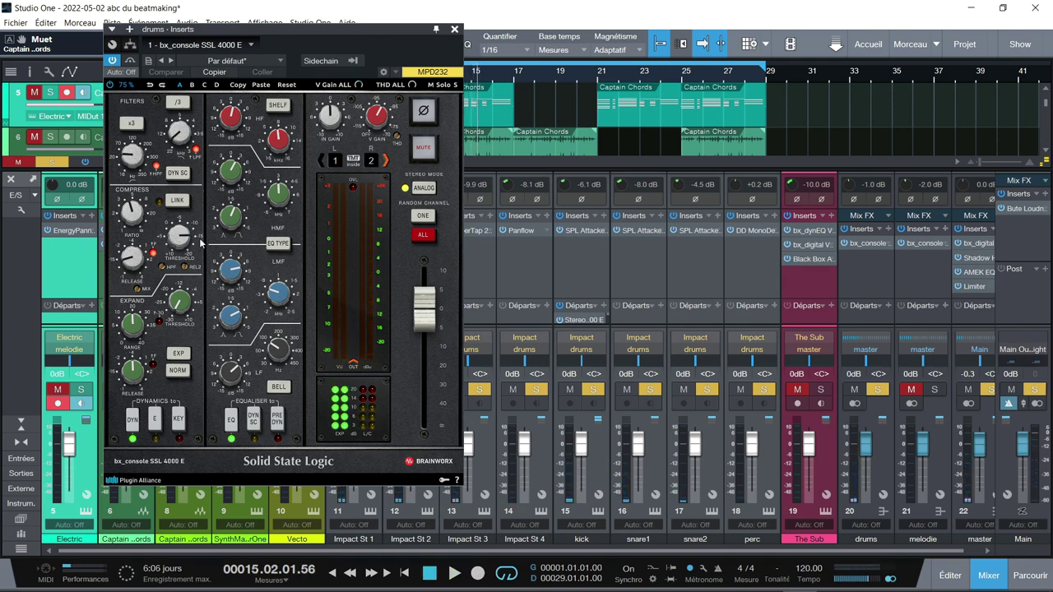
click(455, 29)
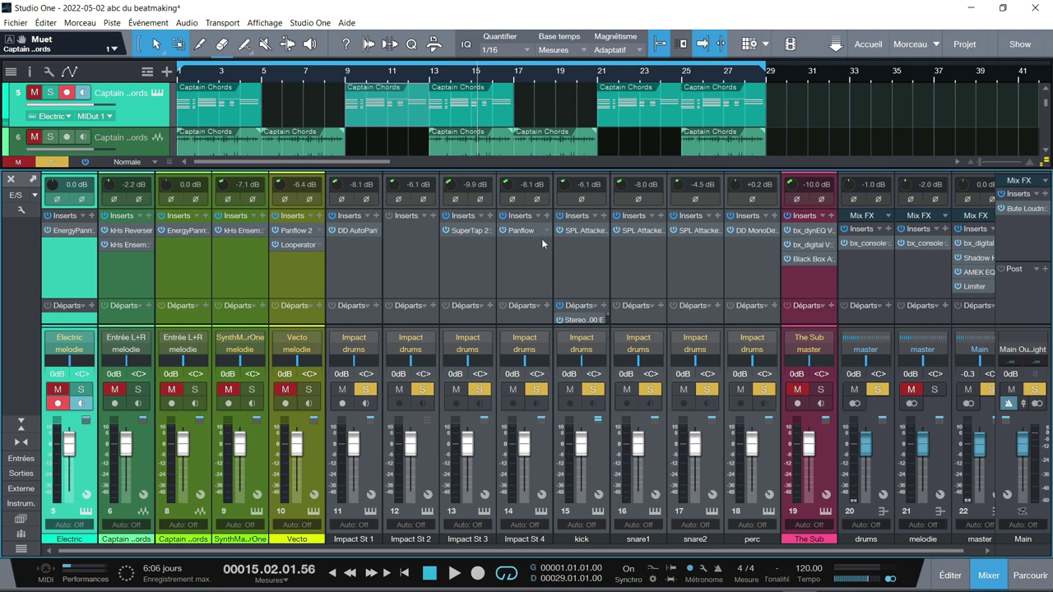
Unsolo Impact St 2 through perc, keep Impact St 1 soloed, and examine its DD AutoPan insert during playback from bar 5
click(422, 390)
click(478, 389)
click(535, 389)
click(594, 389)
click(650, 389)
click(707, 389)
click(763, 389)
click(263, 76)
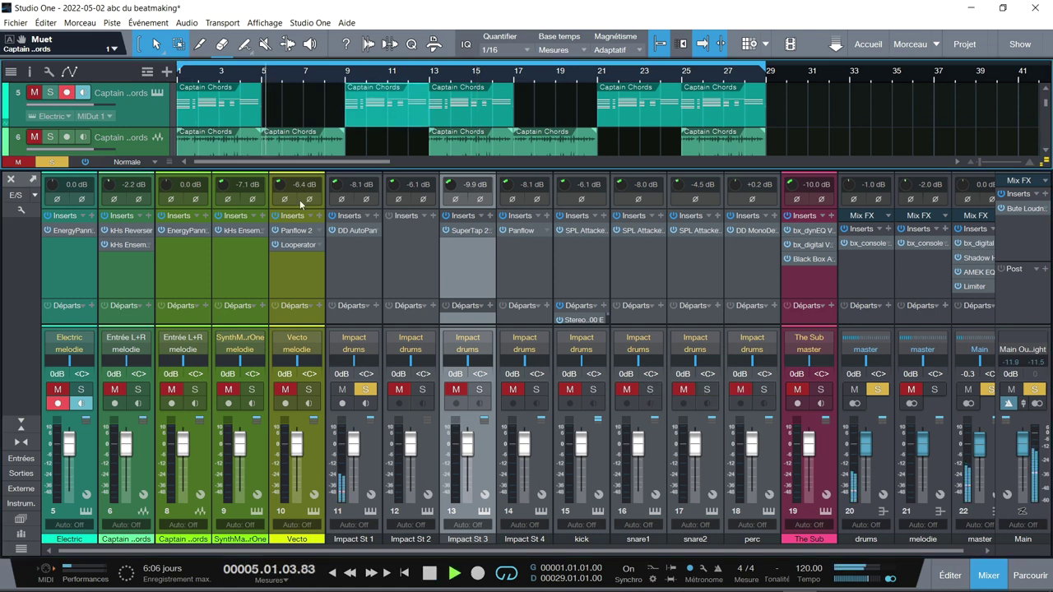
click(350, 230)
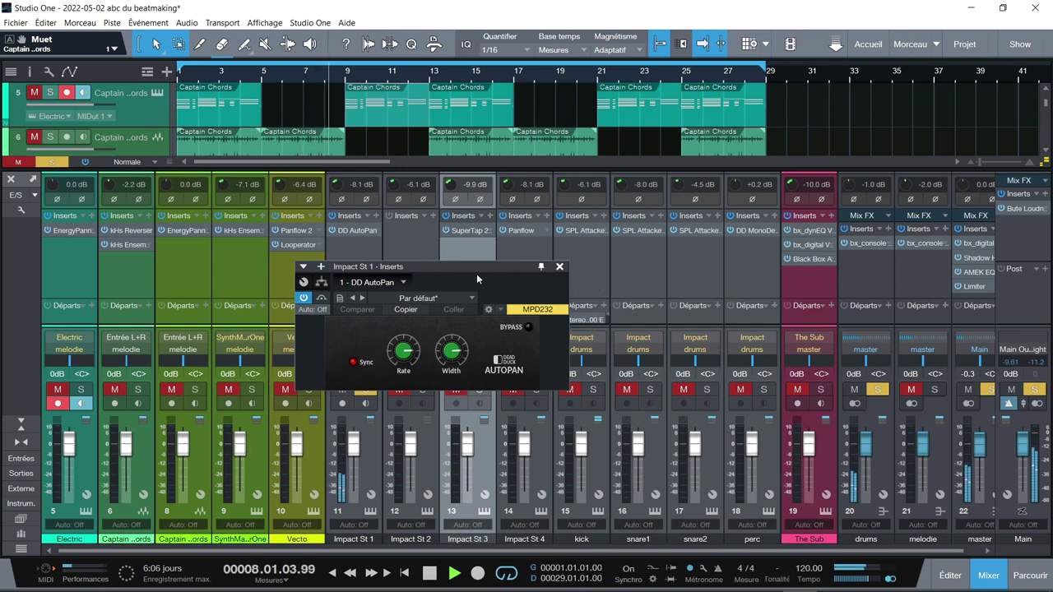
click(560, 267)
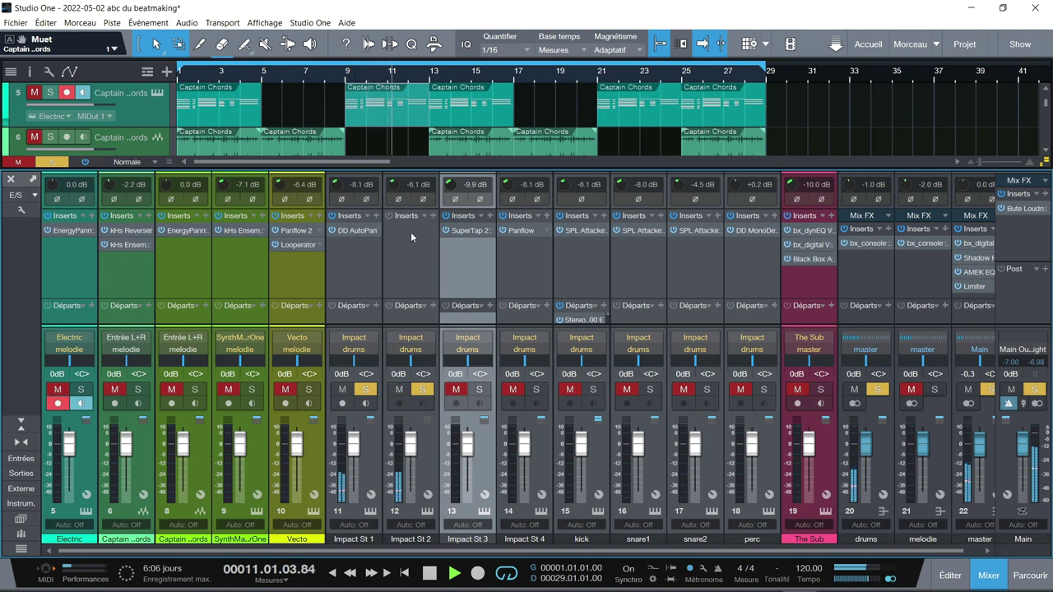
Add Impact St 3 and Impact St 4 to the solo and examine their SuperTap 2-Taps and Panflow inserts
click(478, 391)
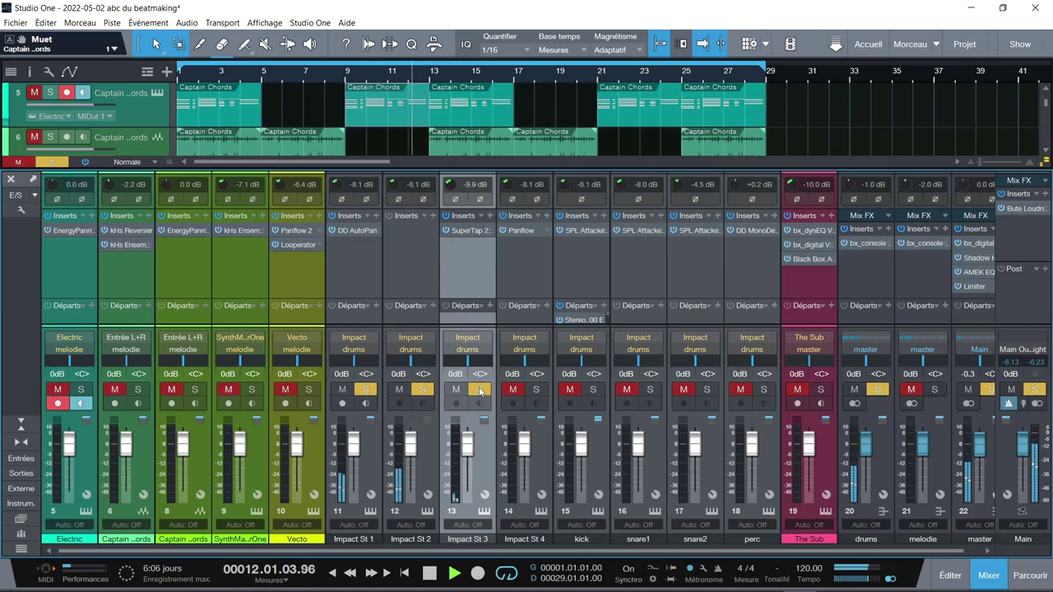
click(466, 230)
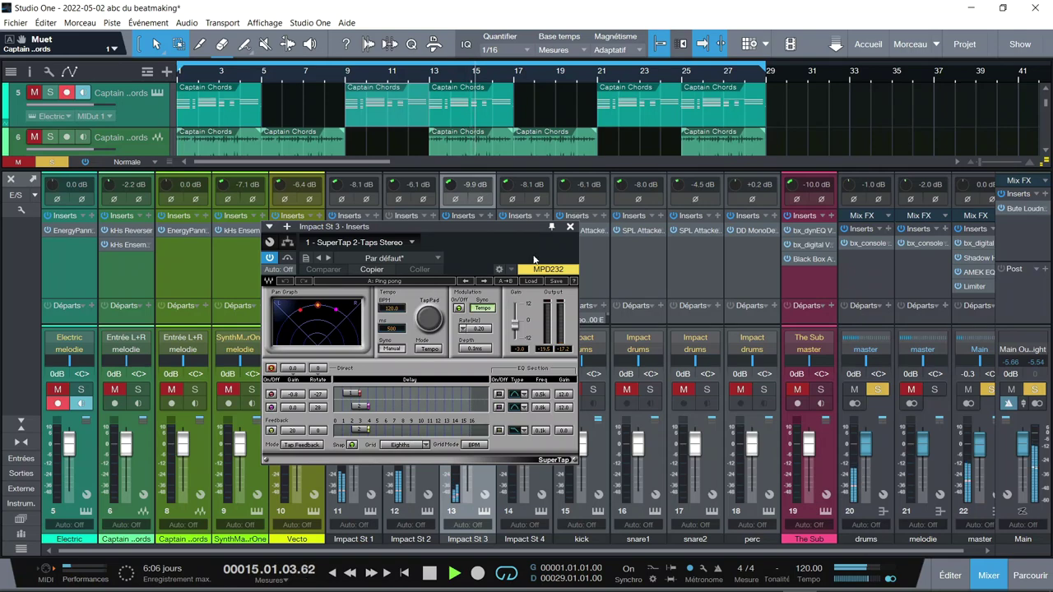
click(570, 228)
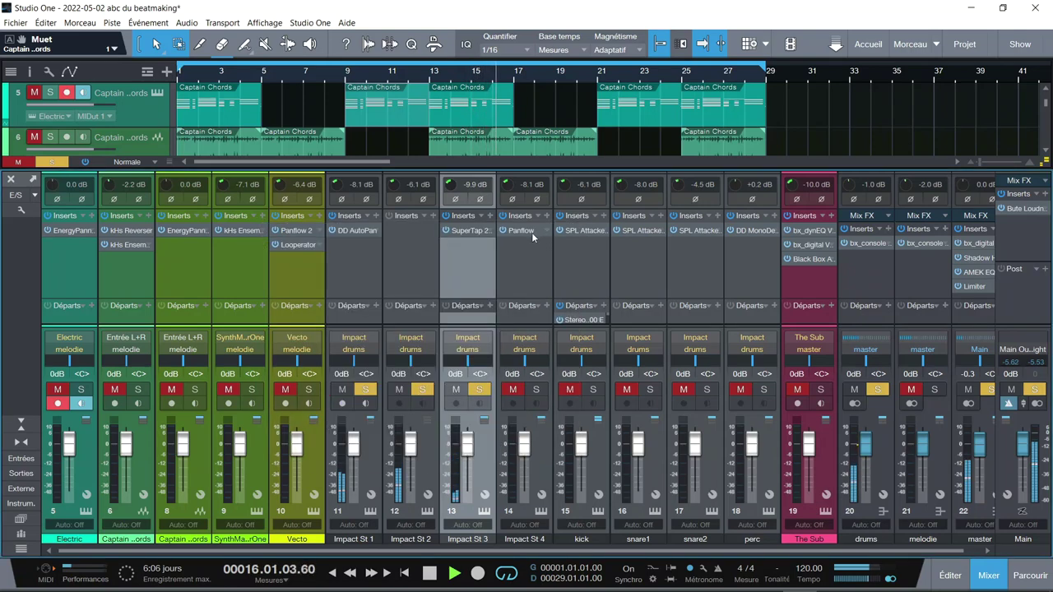
click(536, 389)
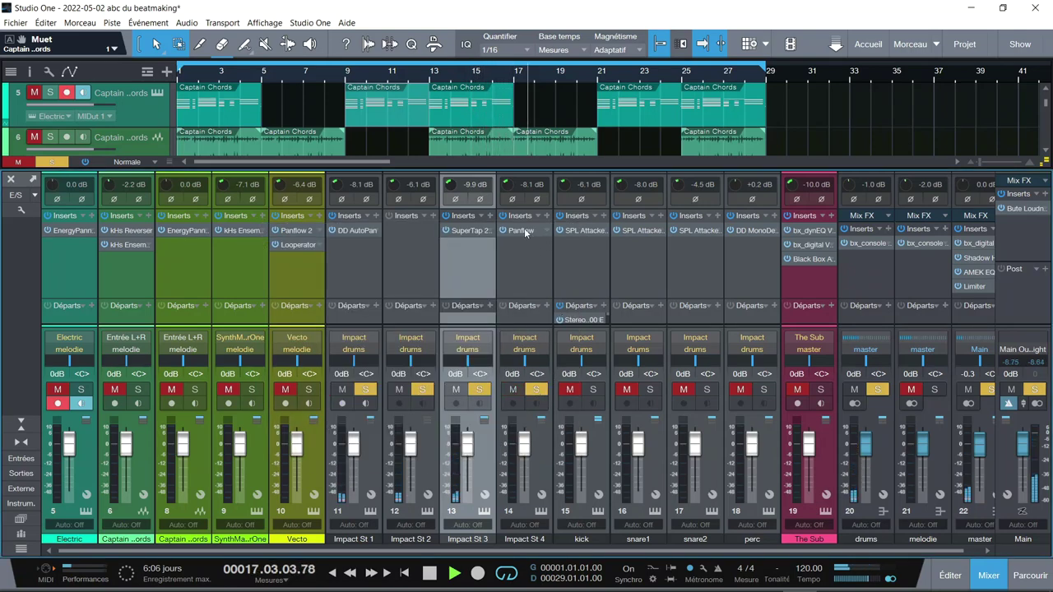
click(525, 230)
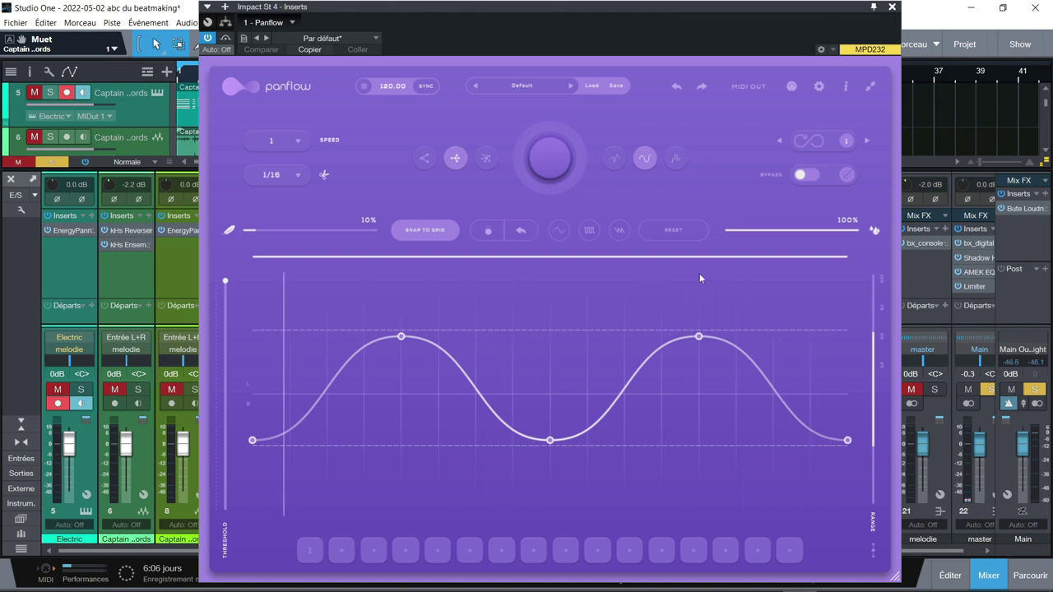
click(893, 8)
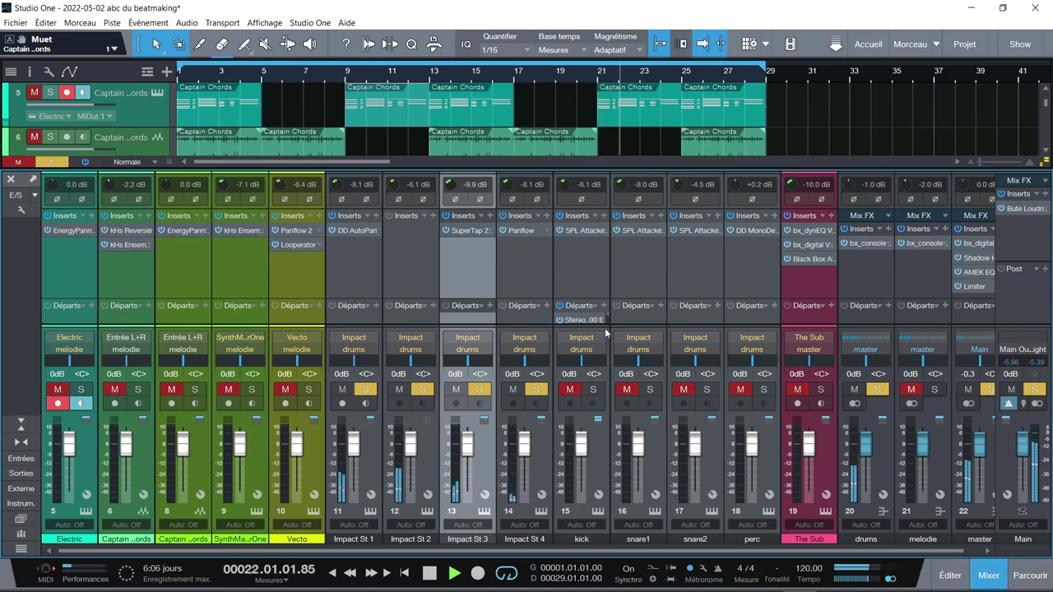
Add the kick, snare1 and snare2 channels to the solo and examine the SPL Attacker Plus insert on each
double_click(585, 231)
click(597, 391)
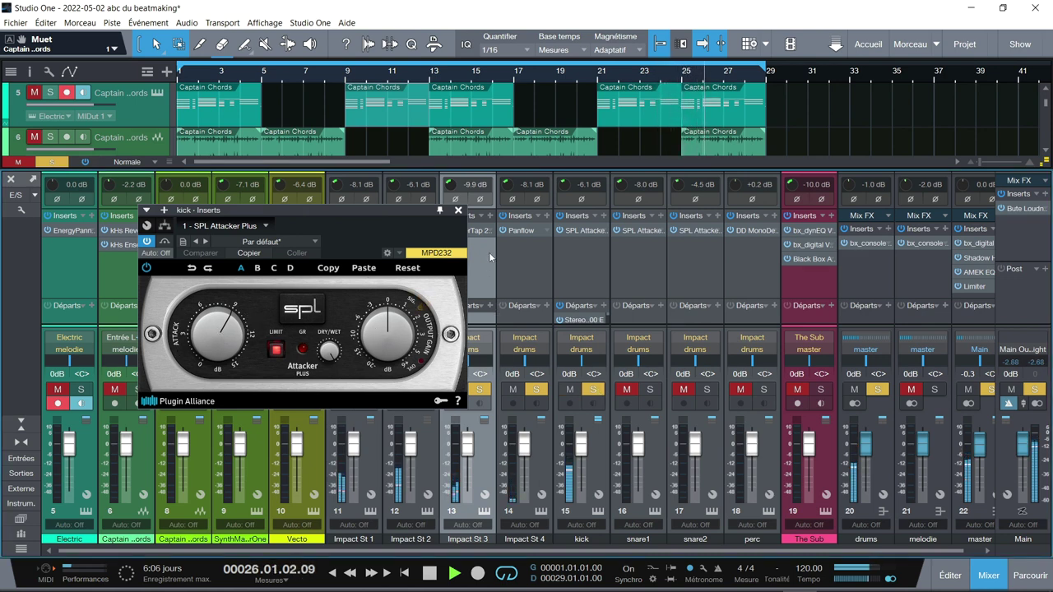
click(460, 212)
click(650, 389)
click(706, 391)
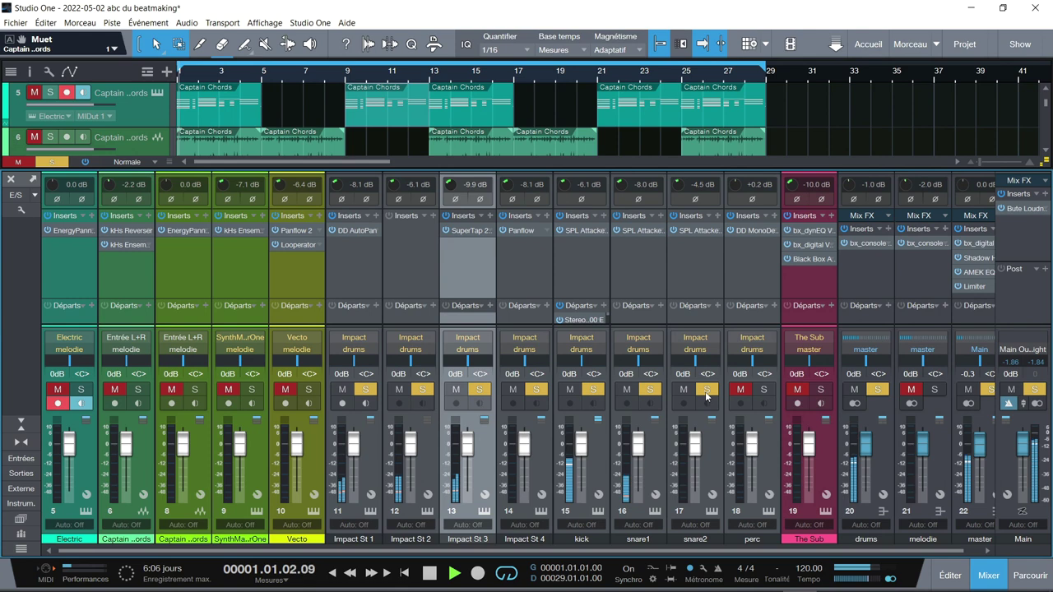
click(632, 231)
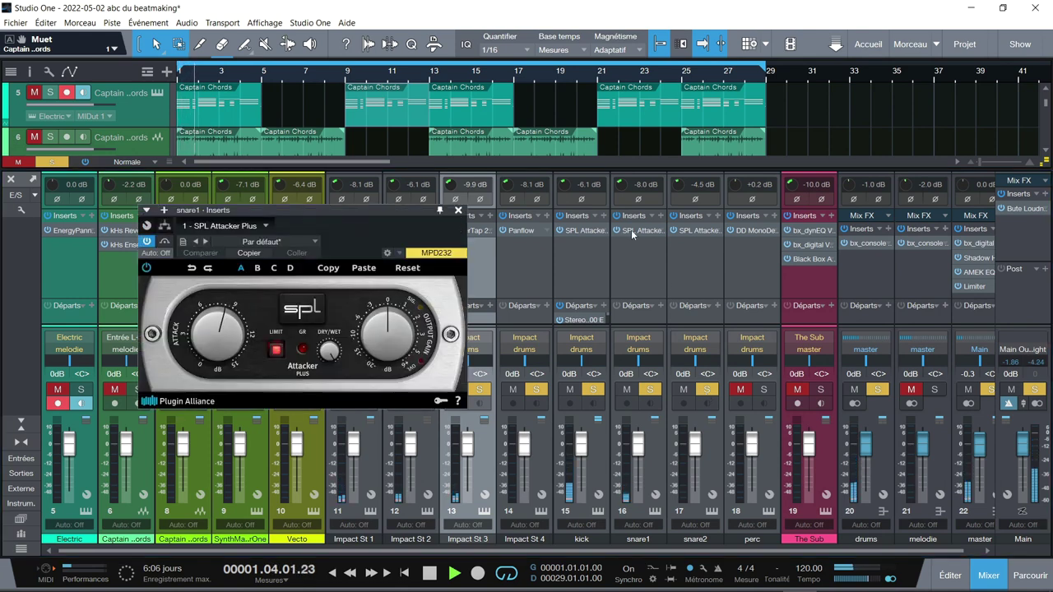
click(699, 231)
Add the perc channel to the solo and examine its DD MonoDelay insert while listening
click(764, 391)
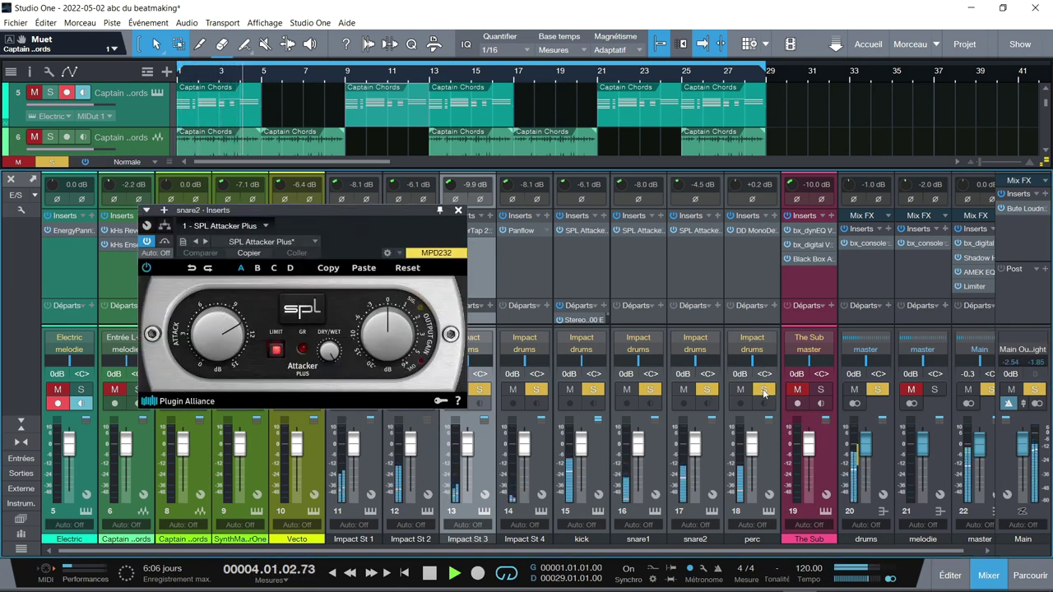
click(753, 231)
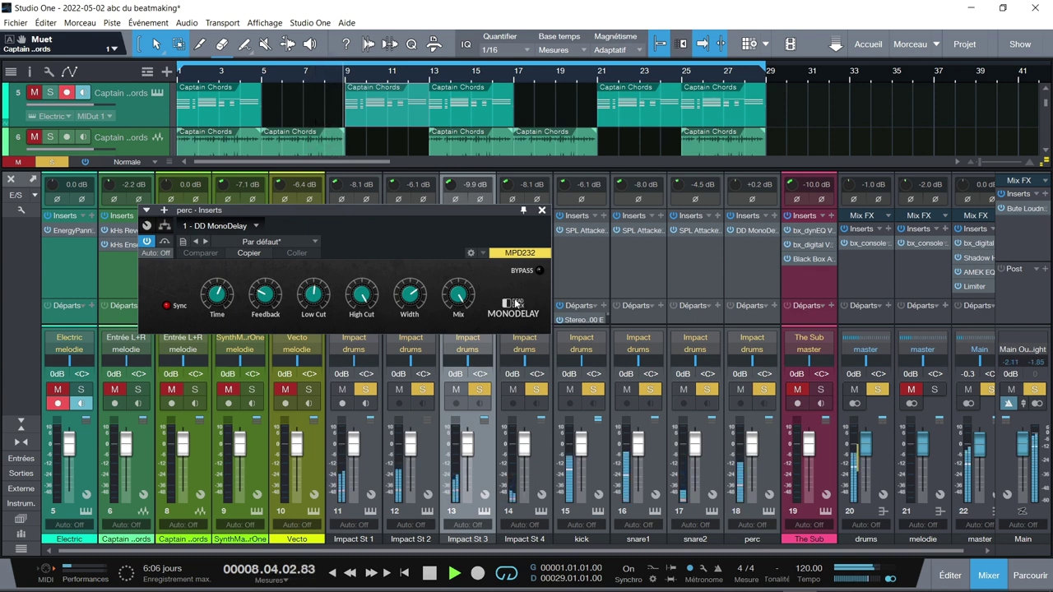
click(542, 211)
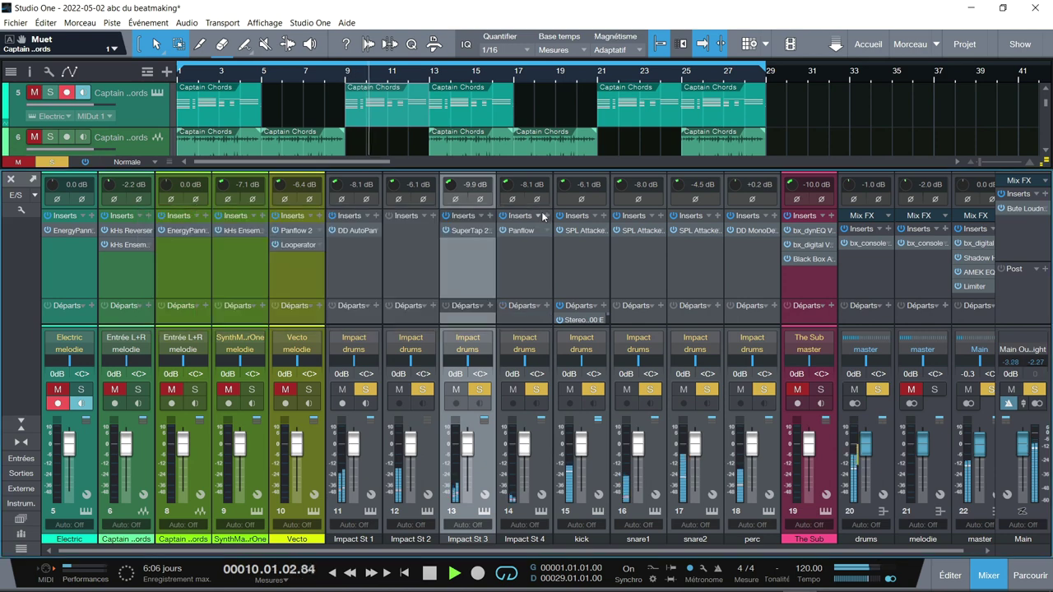
Solo The Sub alongside the drums and examine its bx_dynEQ V2 Mono insert during playback
click(820, 390)
click(798, 389)
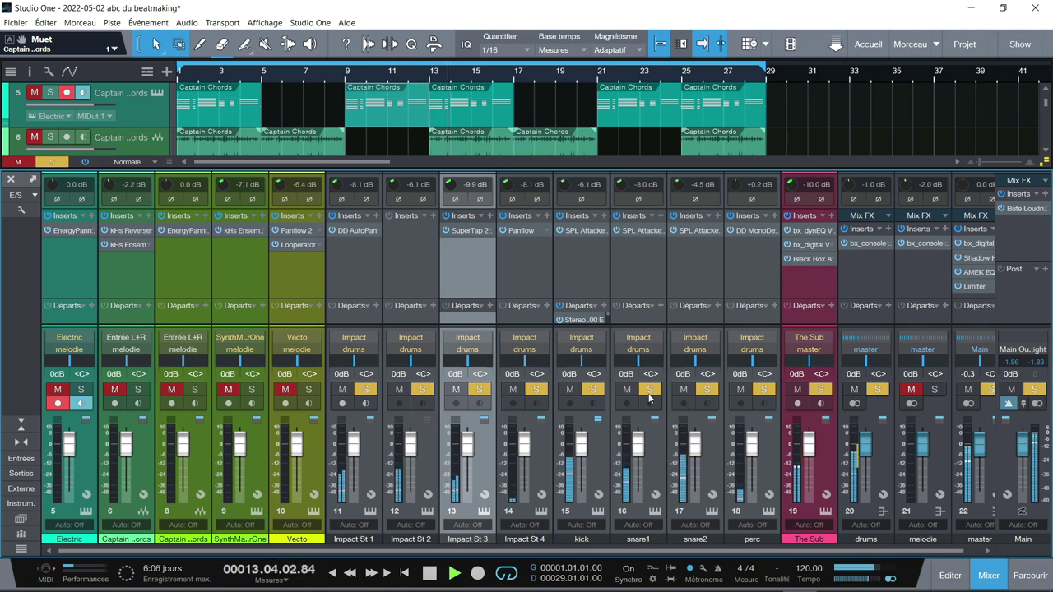
click(810, 231)
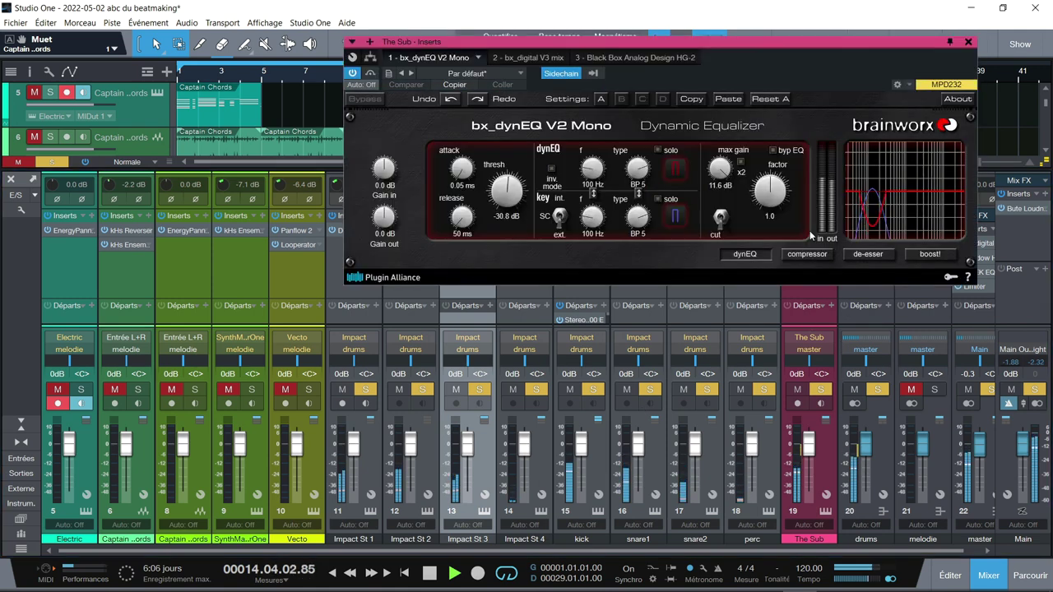
drag(660, 41, 488, 35)
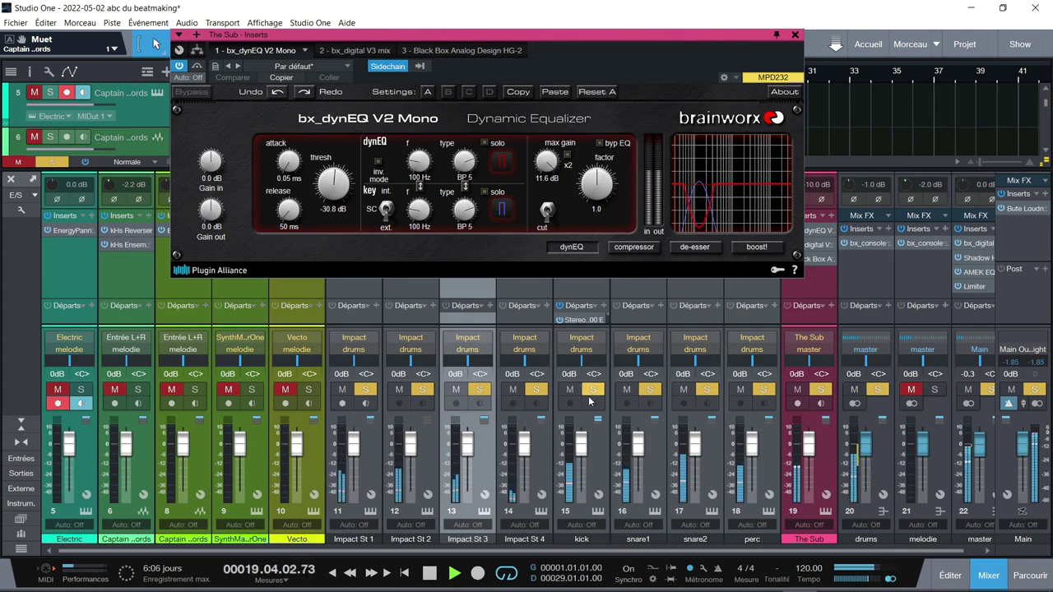
Unsolo the drums bus, solo Impact St 3 with The Sub to observe the bx_dynEQ V2 response, and stop playback
click(883, 391)
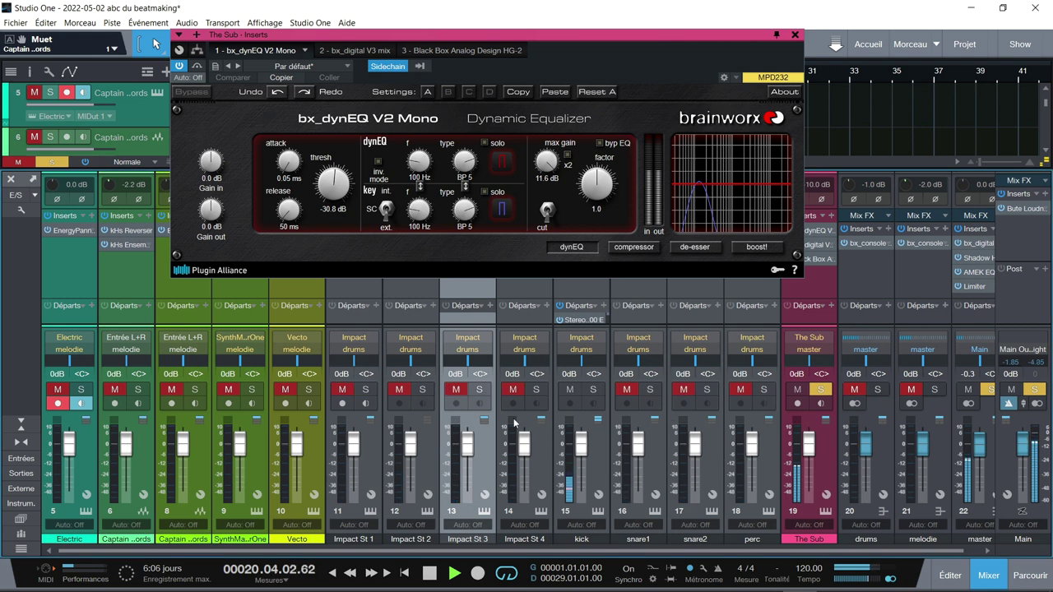
click(479, 390)
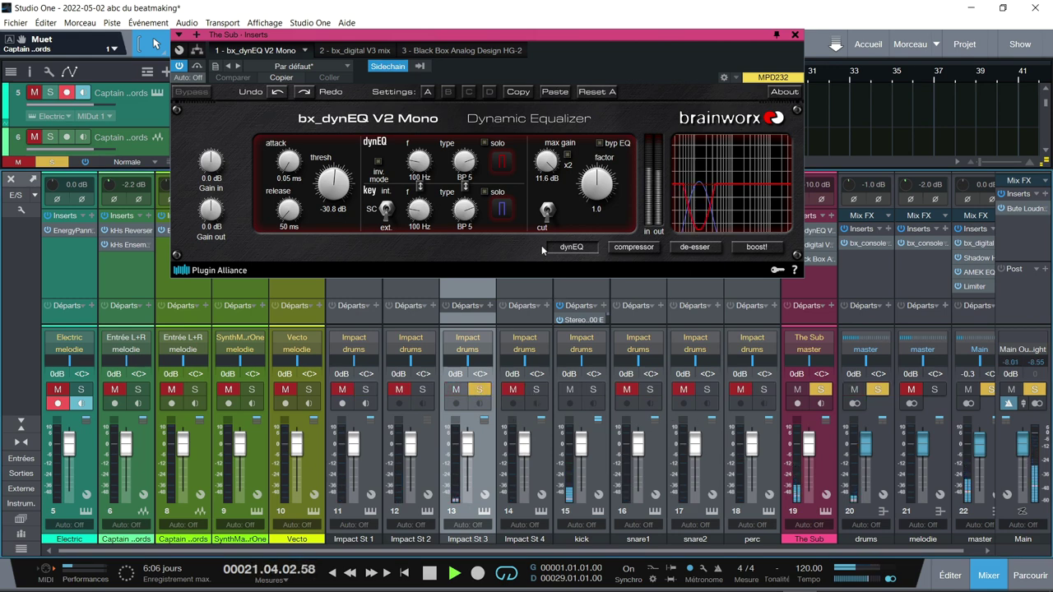
key(space)
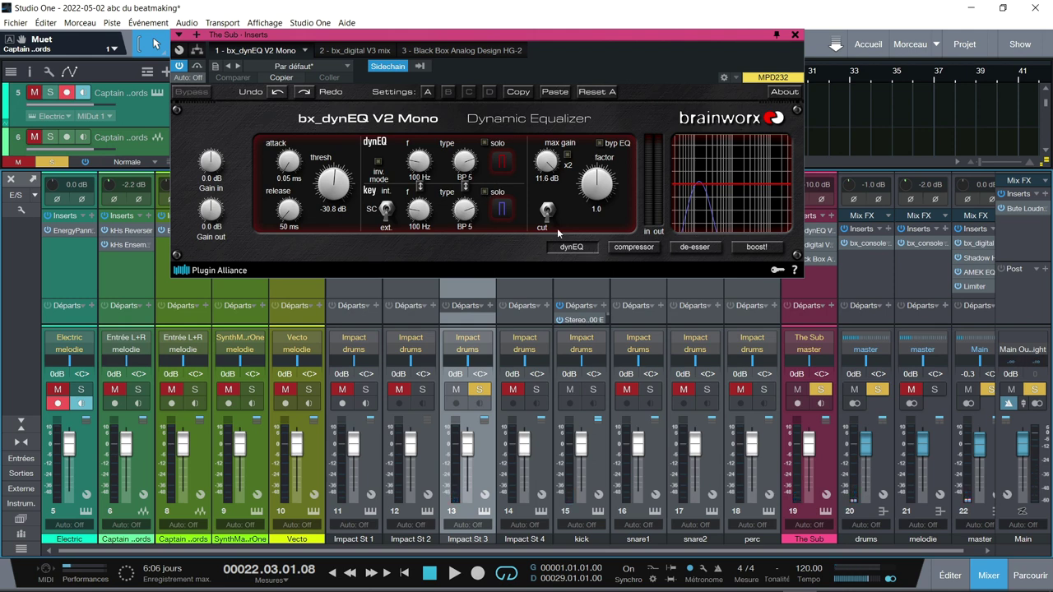
Solo the key filter in The Sub's bx_dynEQ V2 Mono and check which channels feed its sidechain
click(485, 192)
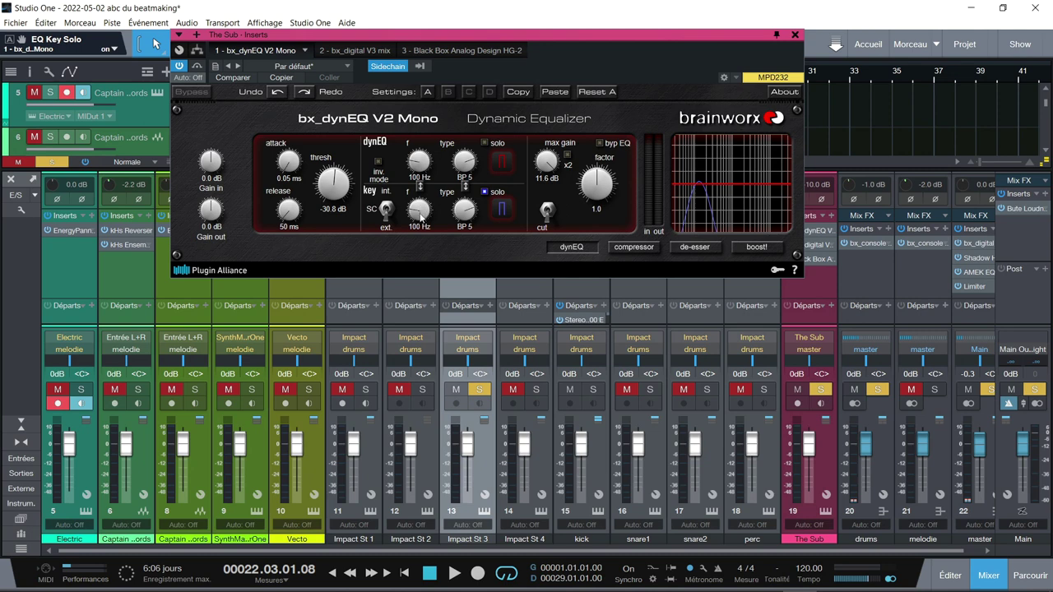
click(421, 66)
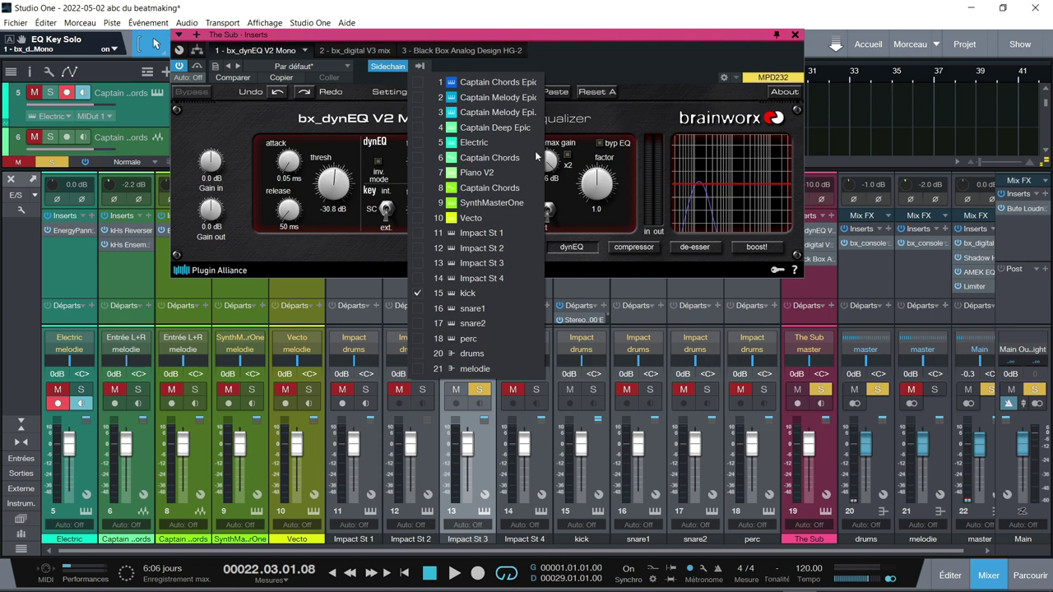
click(691, 115)
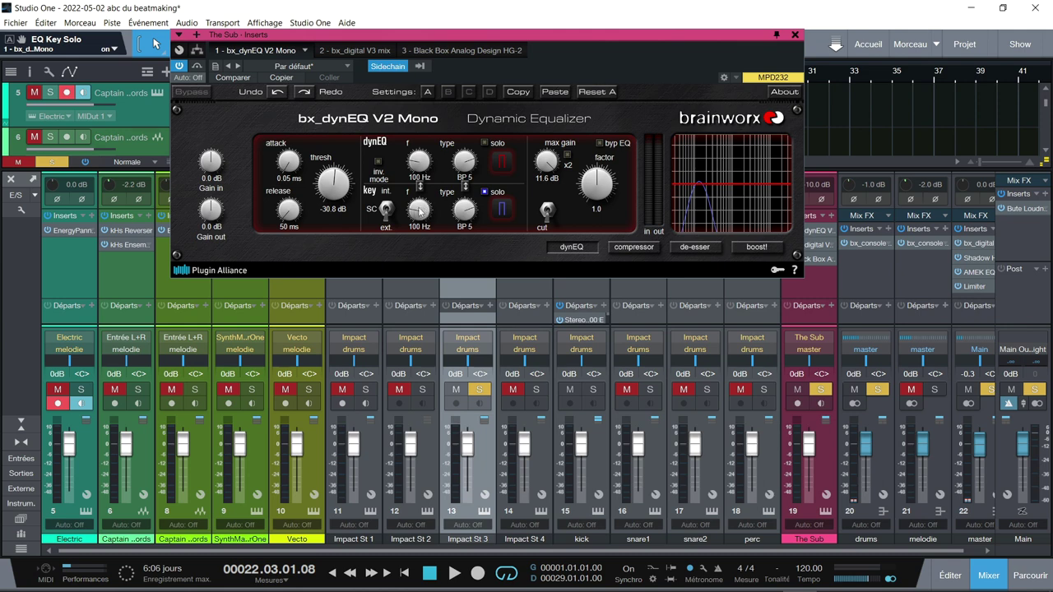
Sweep the key frequency up to 5011 Hz and back to 100 Hz while listening, and switch off the key solo
drag(421, 213, 751, 212)
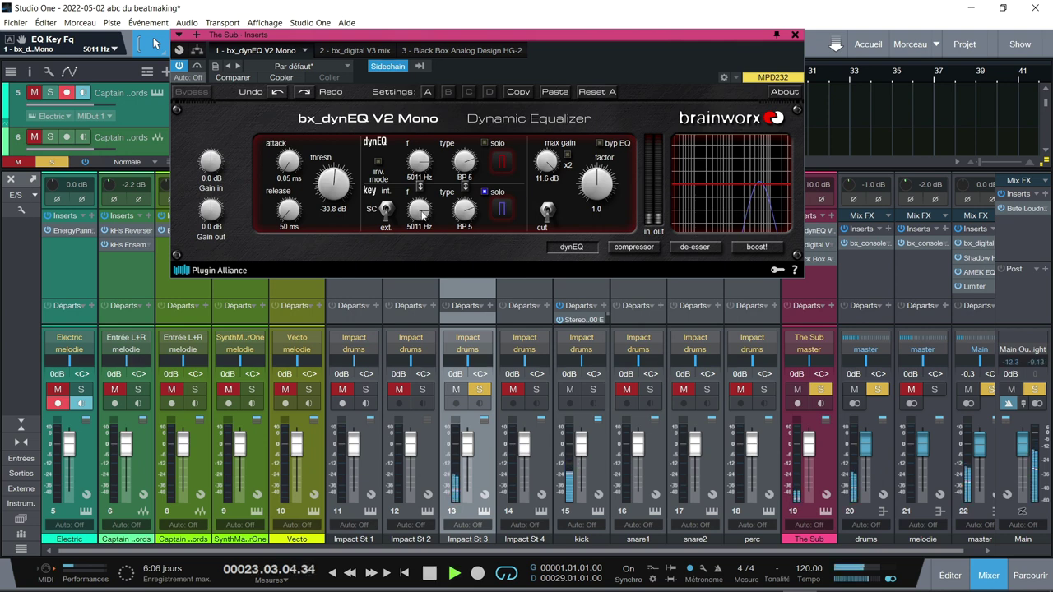
drag(422, 214, 424, 249)
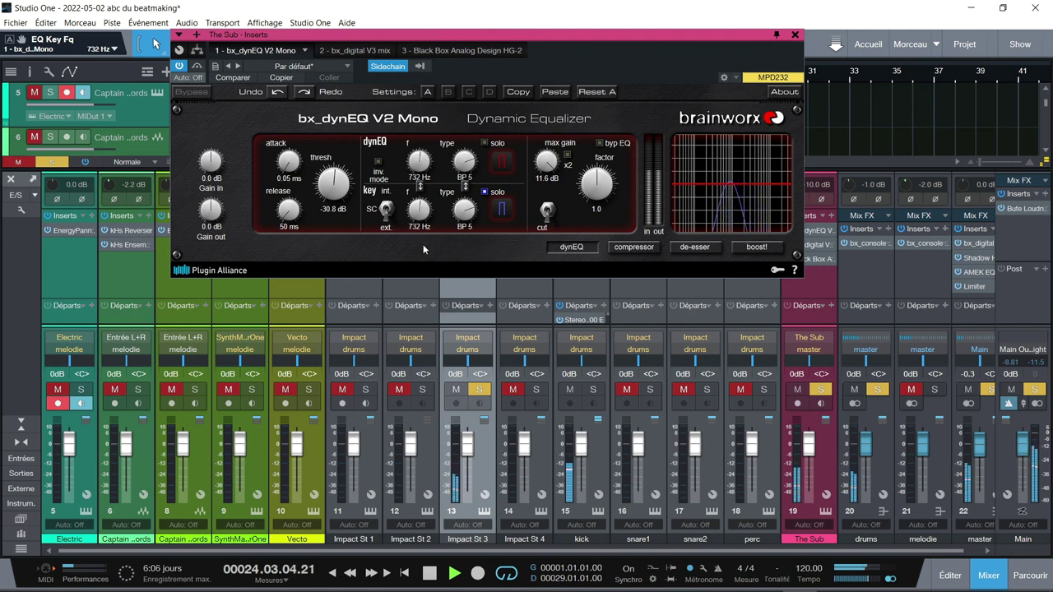
drag(424, 250, 423, 277)
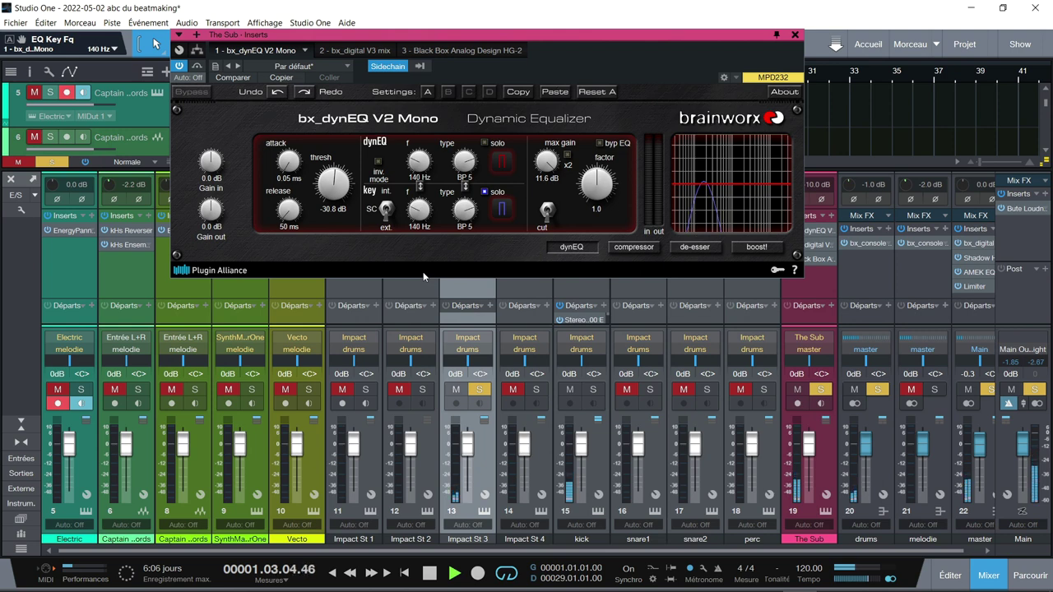
drag(421, 268, 420, 272)
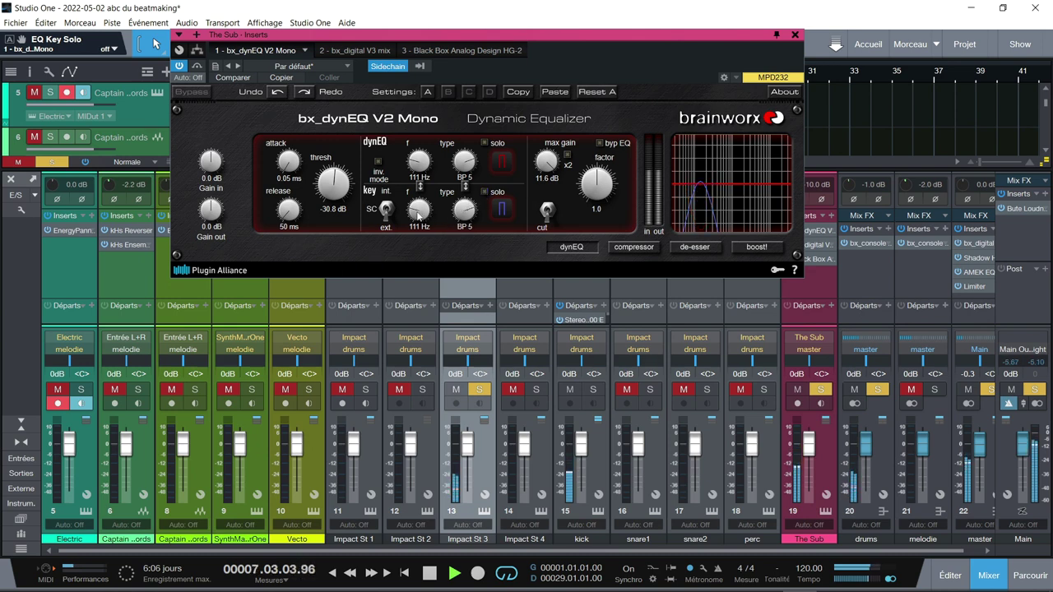
scroll(419, 210, down, 2)
scroll(419, 212, up, 1)
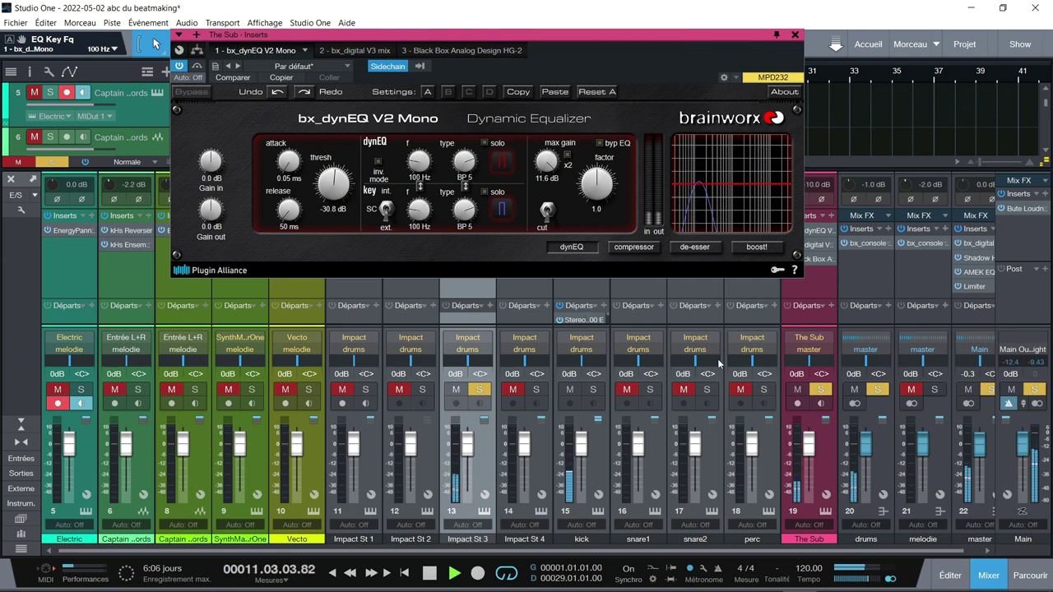
Solo the kick instead of Impact St 3 and bring up The Sub's bx_digital V3 mix insert
click(482, 391)
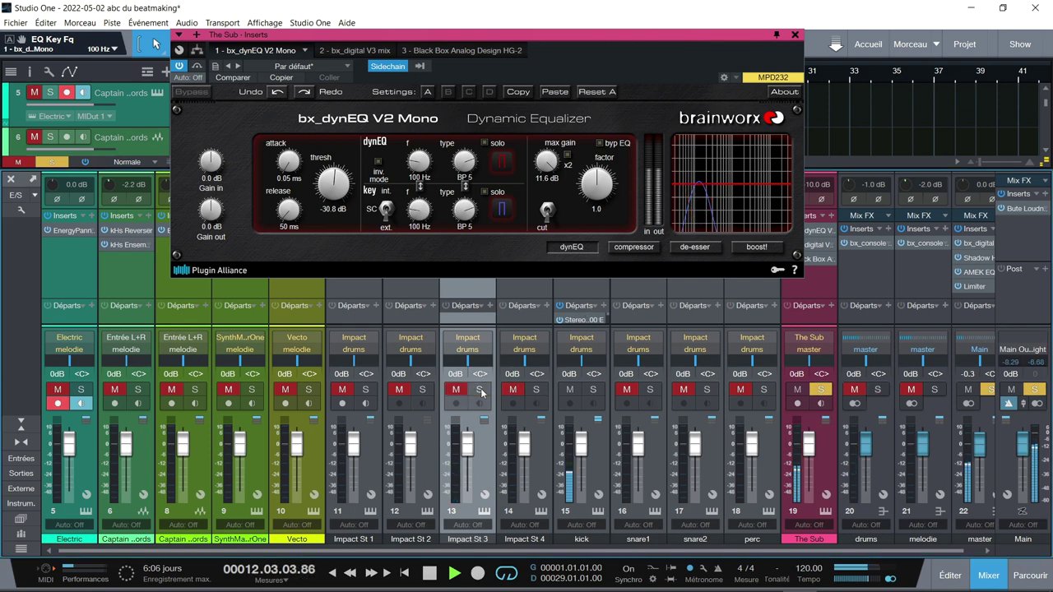
click(593, 391)
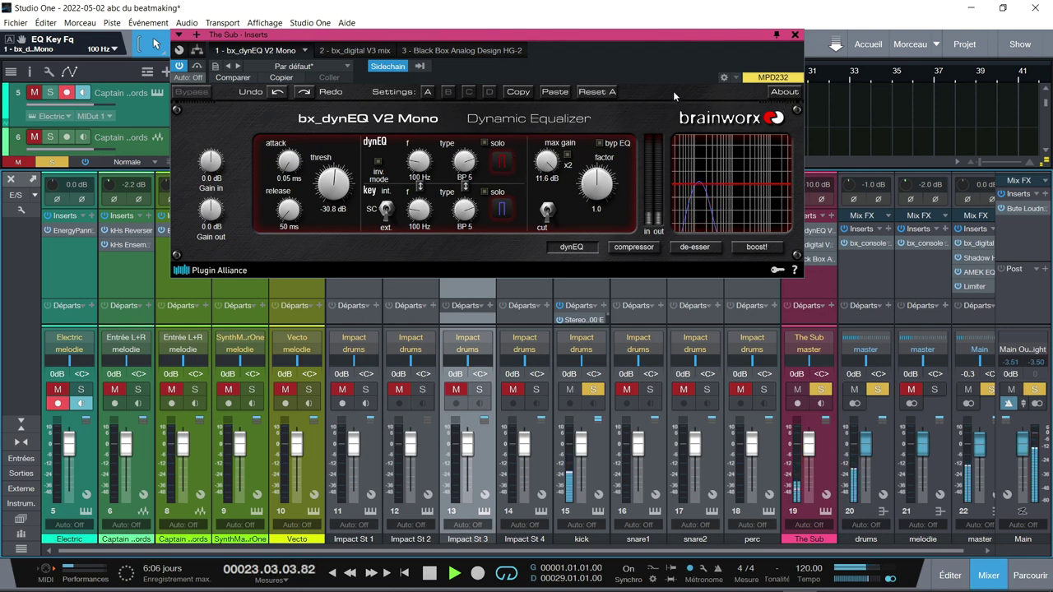
click(346, 51)
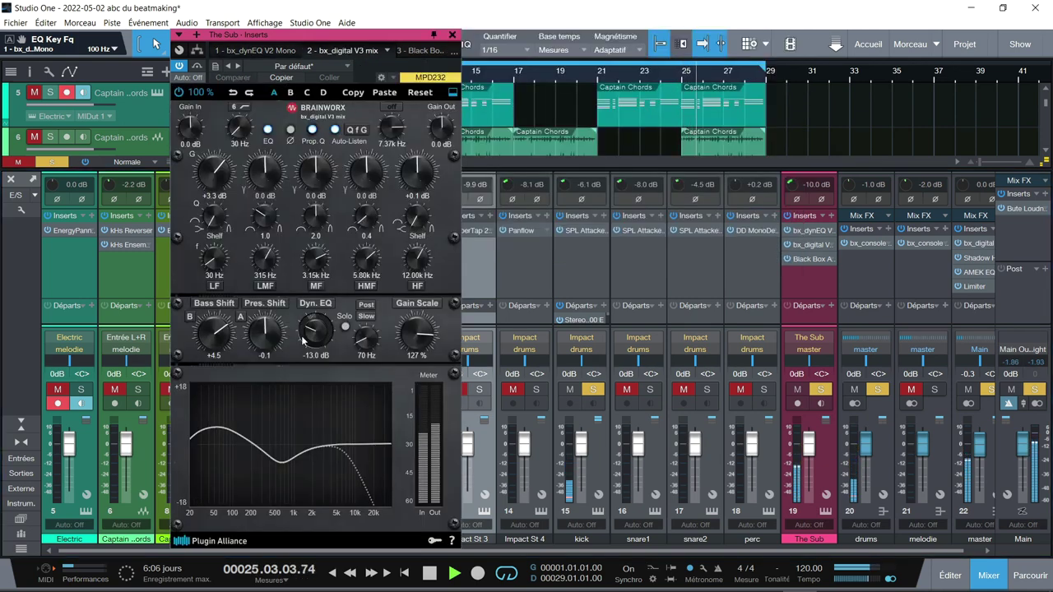
drag(336, 37, 365, 12)
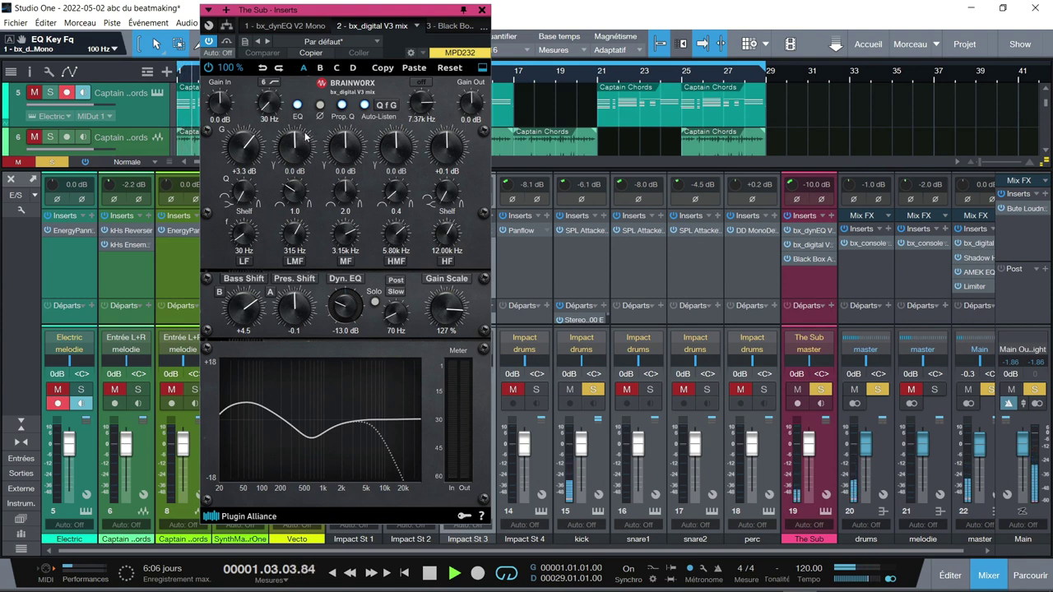
drag(356, 21, 463, 12)
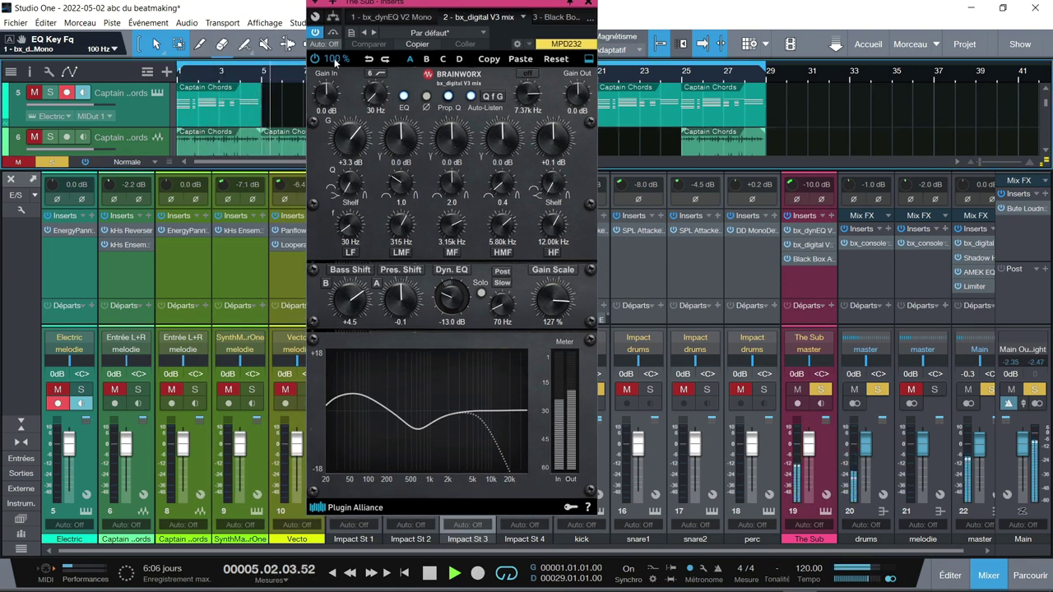
Compare The Sub's sound with bx_digital V3 mix bypassed and active, ending with it active
click(314, 61)
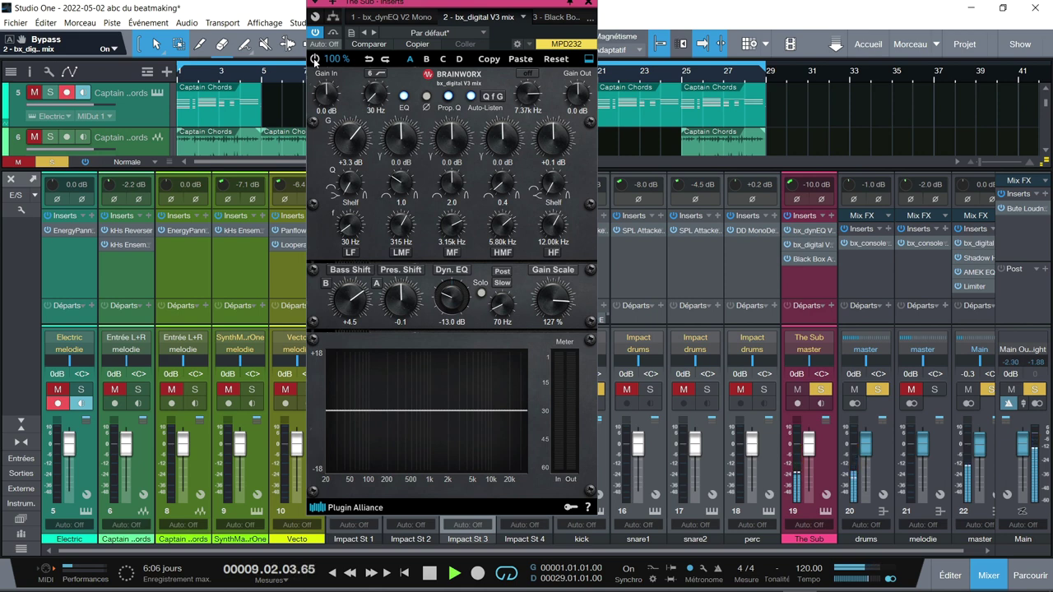
click(315, 61)
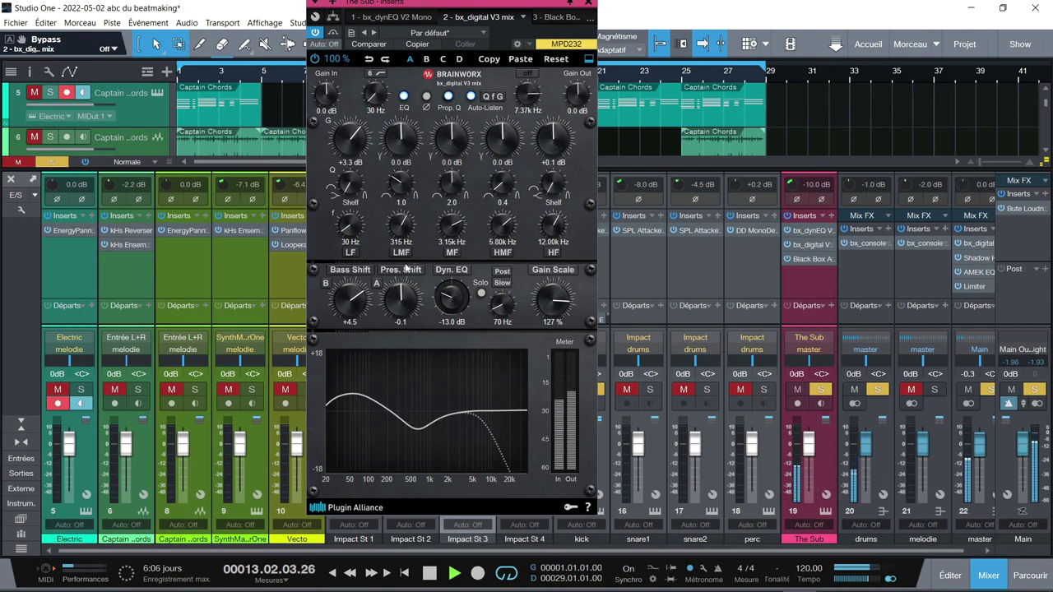
click(314, 61)
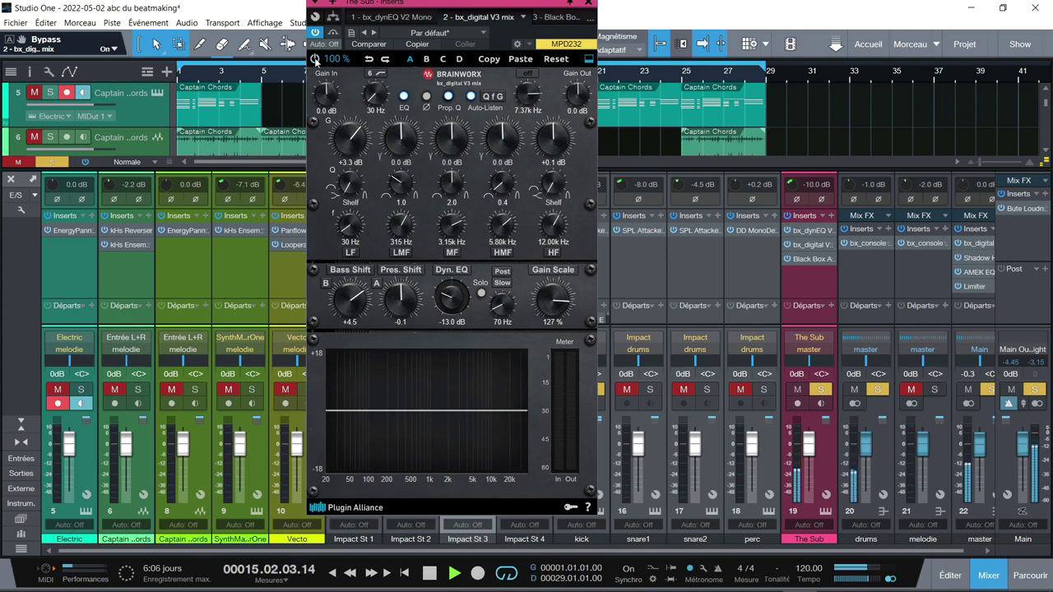
click(315, 61)
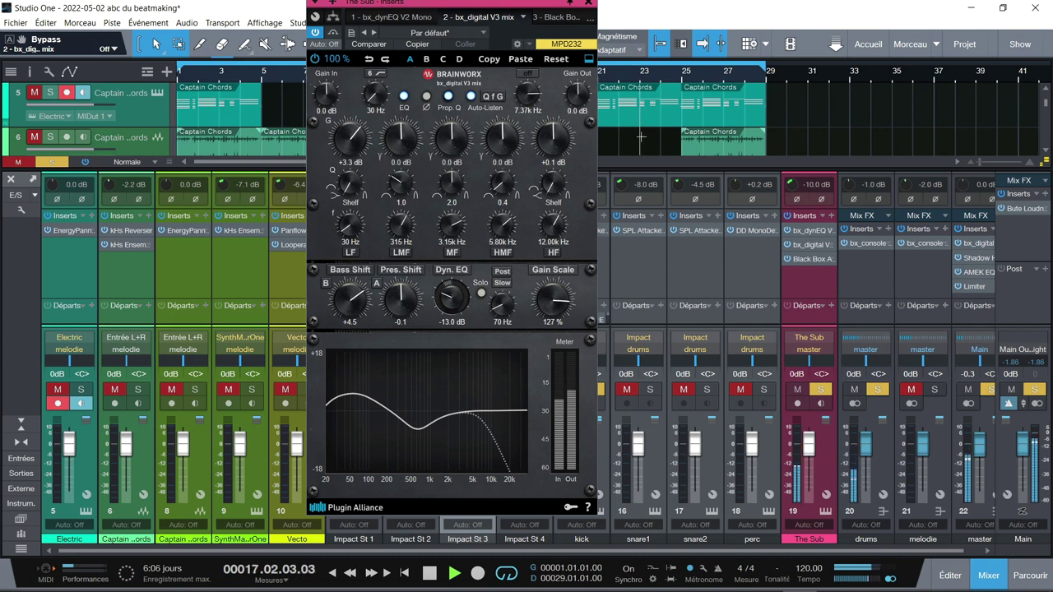
Examine The Sub's Black Box Analog Design HG-2 insert, compare it powered off and on, and close it
click(814, 260)
drag(750, 9, 523, 68)
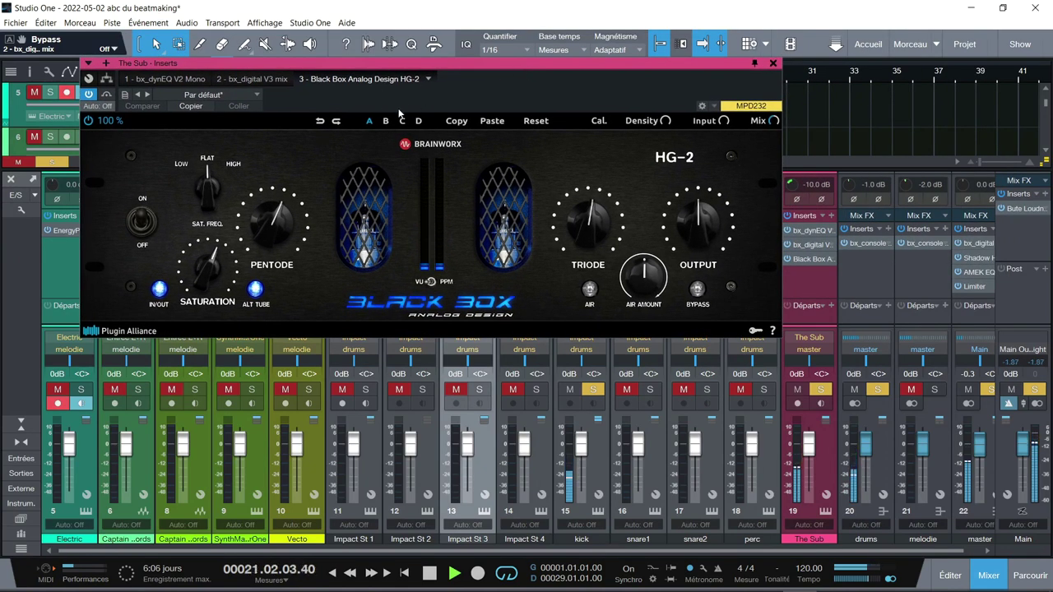
click(88, 121)
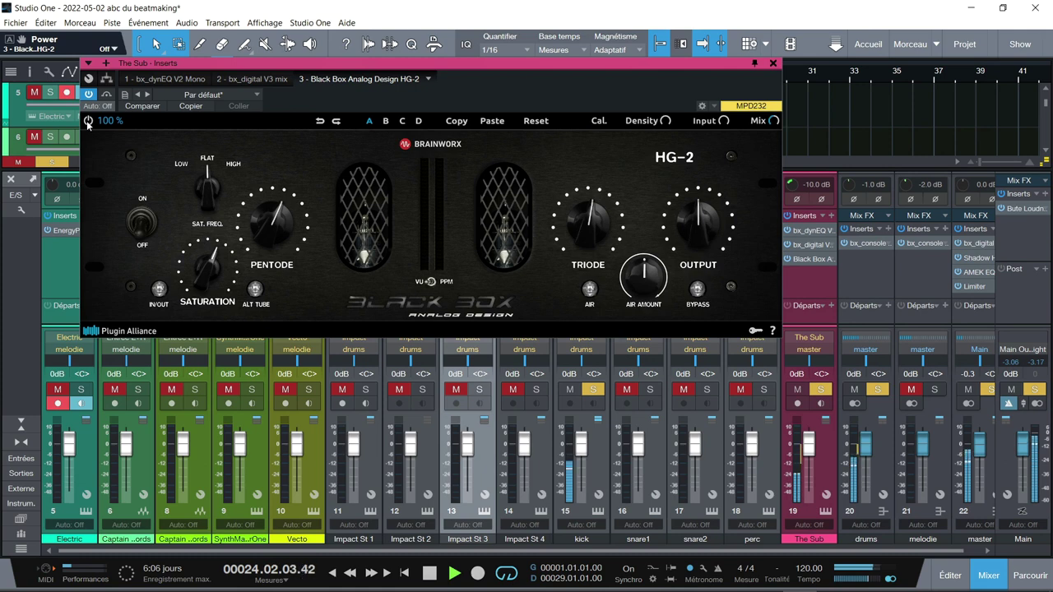
click(88, 121)
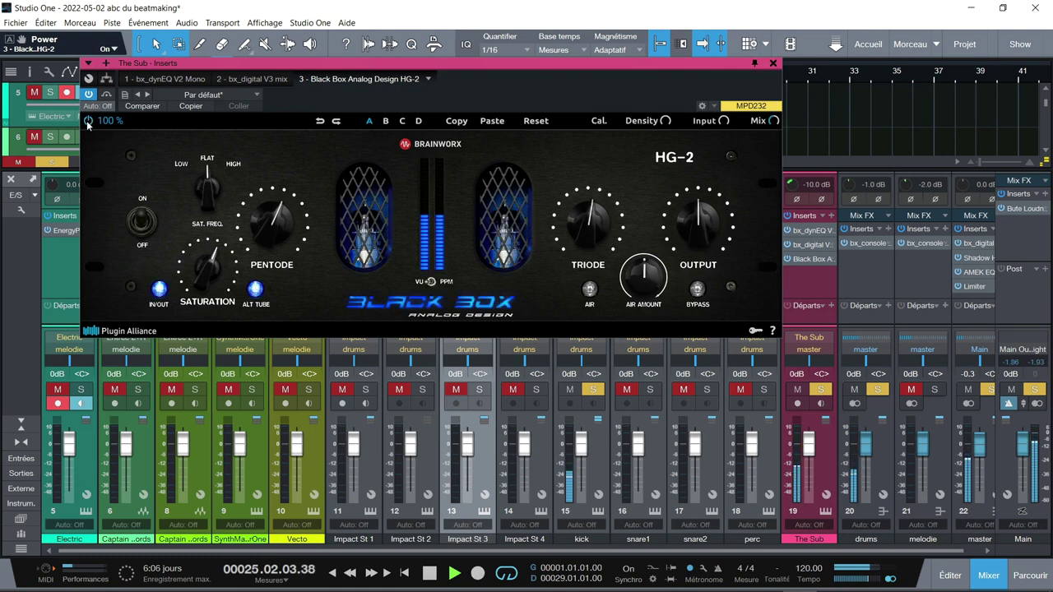
click(774, 63)
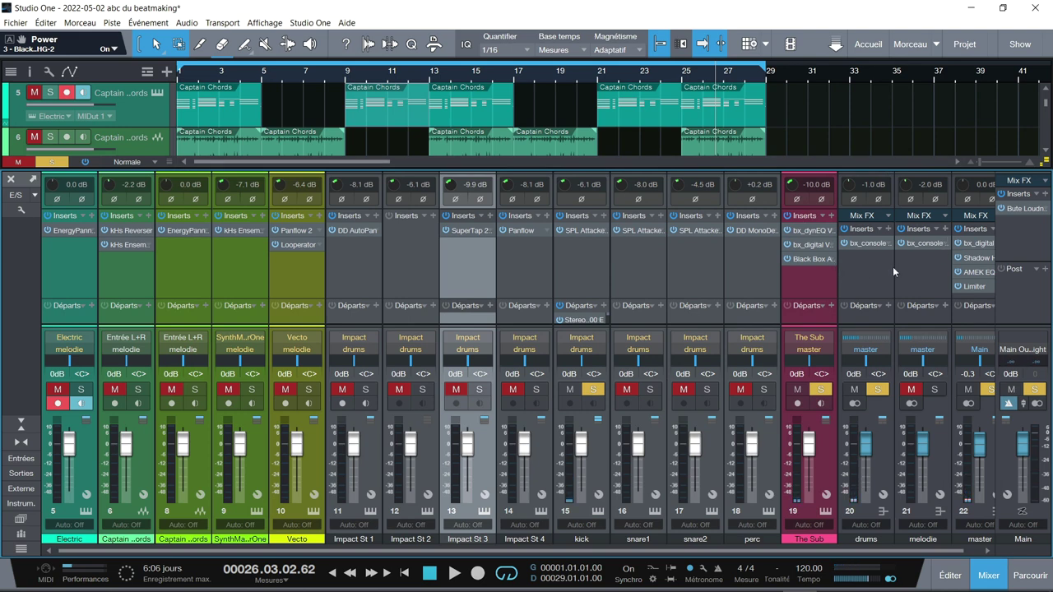
Open the master bus's bx_digital V3 and deactivate its Shadow Hills, AMEK EQ 200 and Limiter inserts
scroll(724, 550, right, 1)
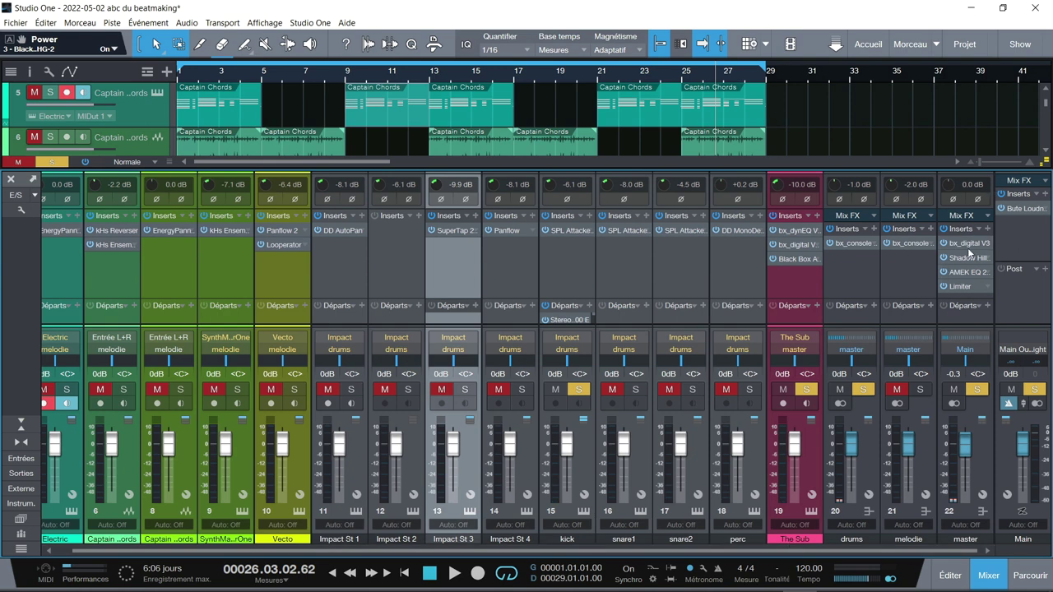
click(956, 246)
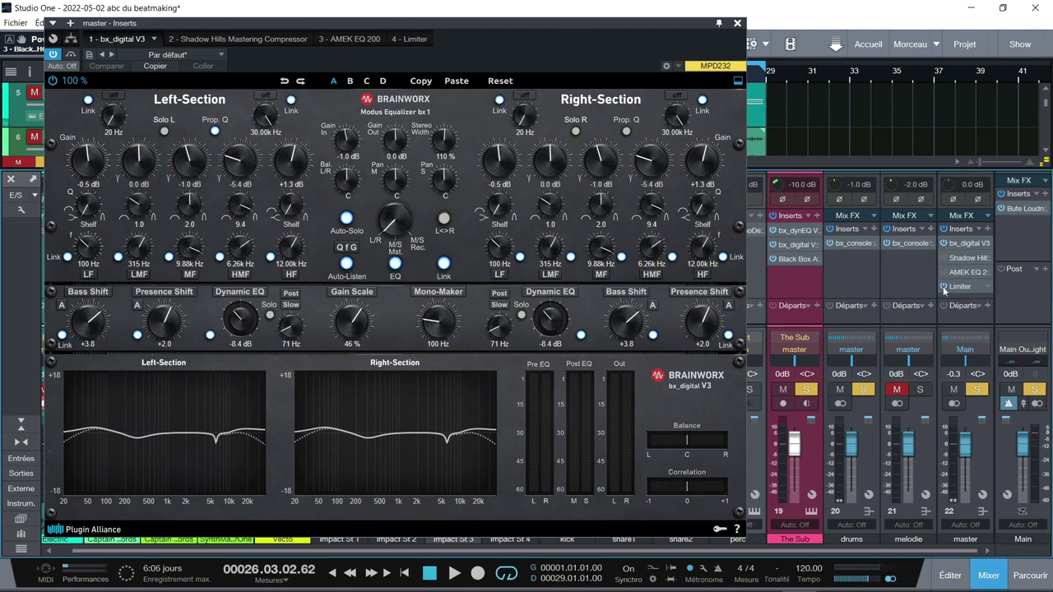
key(space)
key(space)
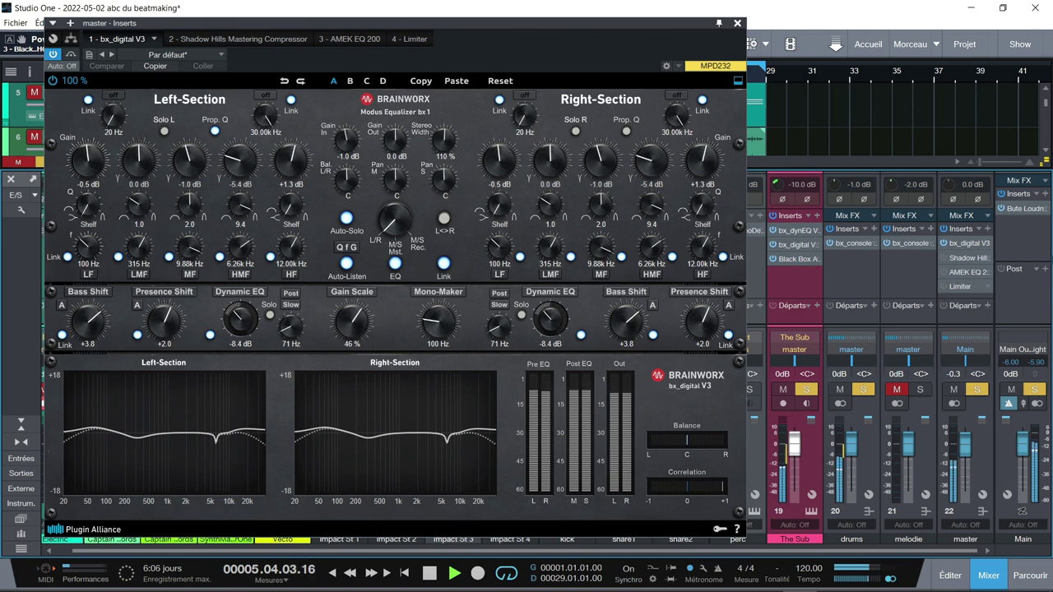
key(space)
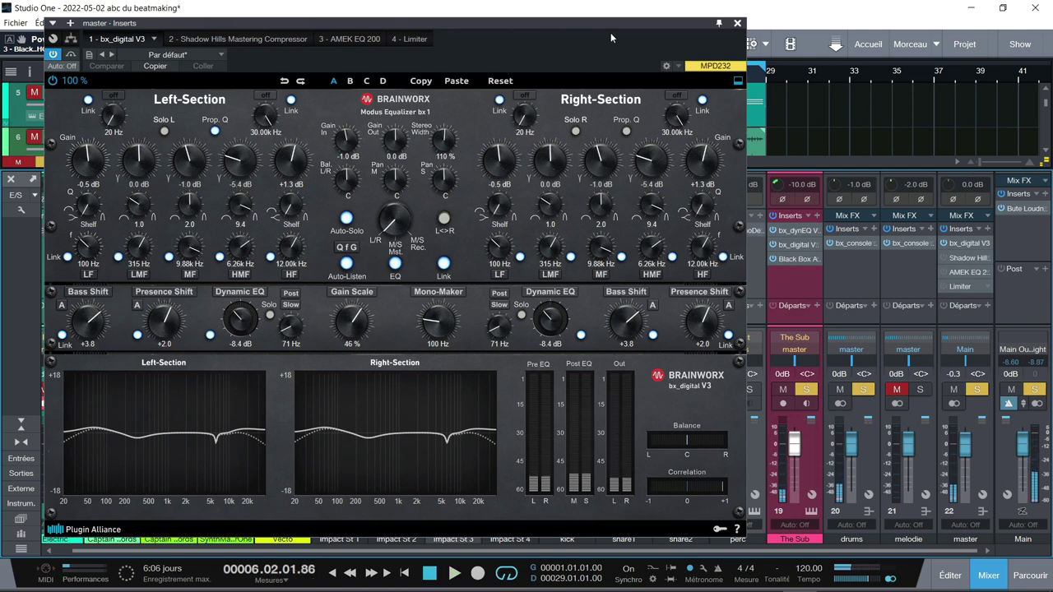
Clear all channel solos and play the full mix with the master's bx_digital V3 in view
drag(496, 19, 620, 15)
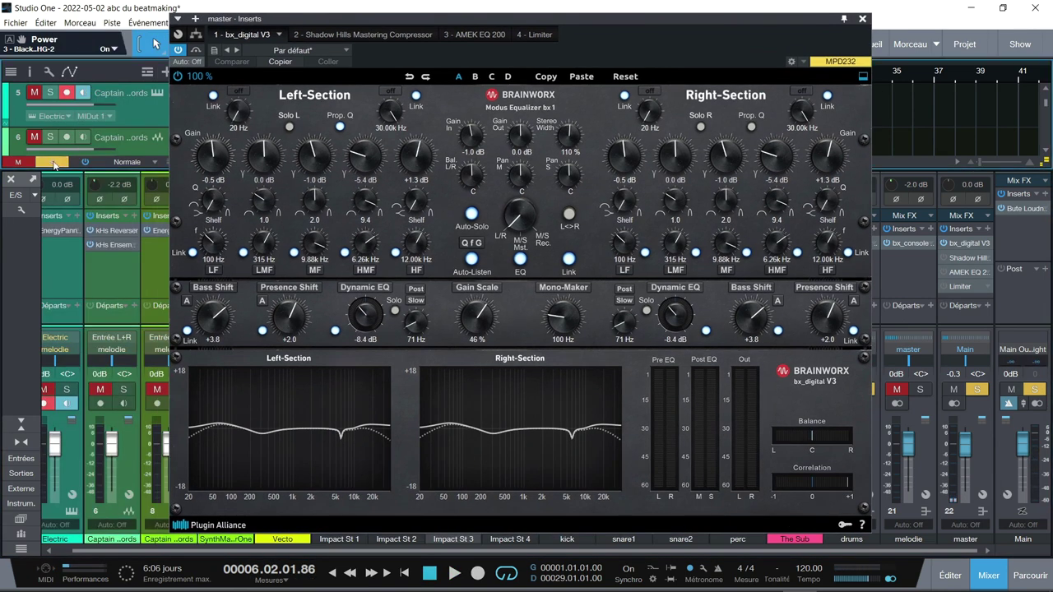
drag(541, 18, 471, 18)
key(space)
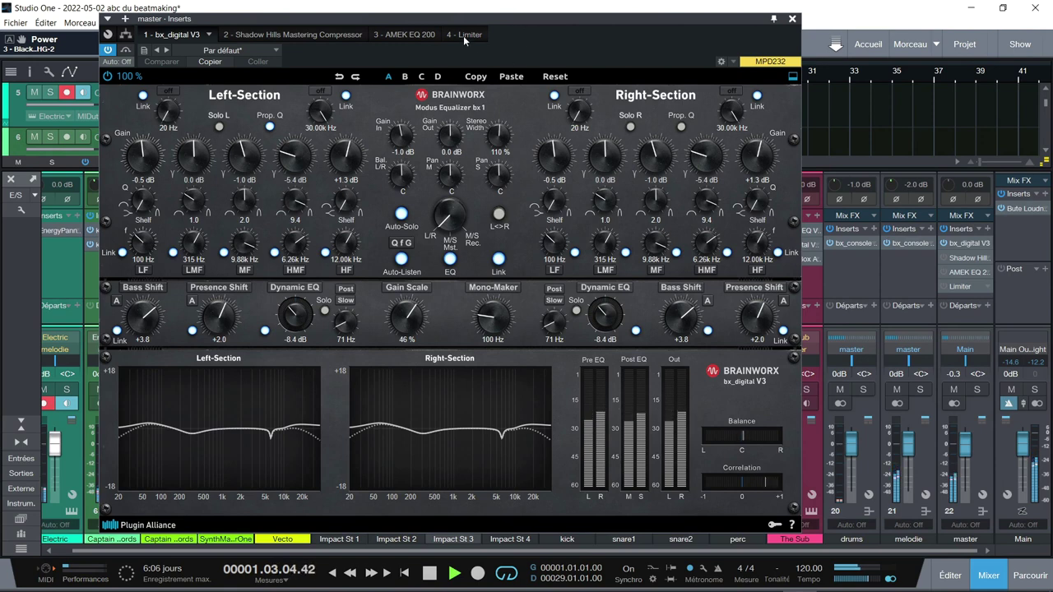
Compare the full mix with the master's bx_digital V3 bypassed and active
click(107, 77)
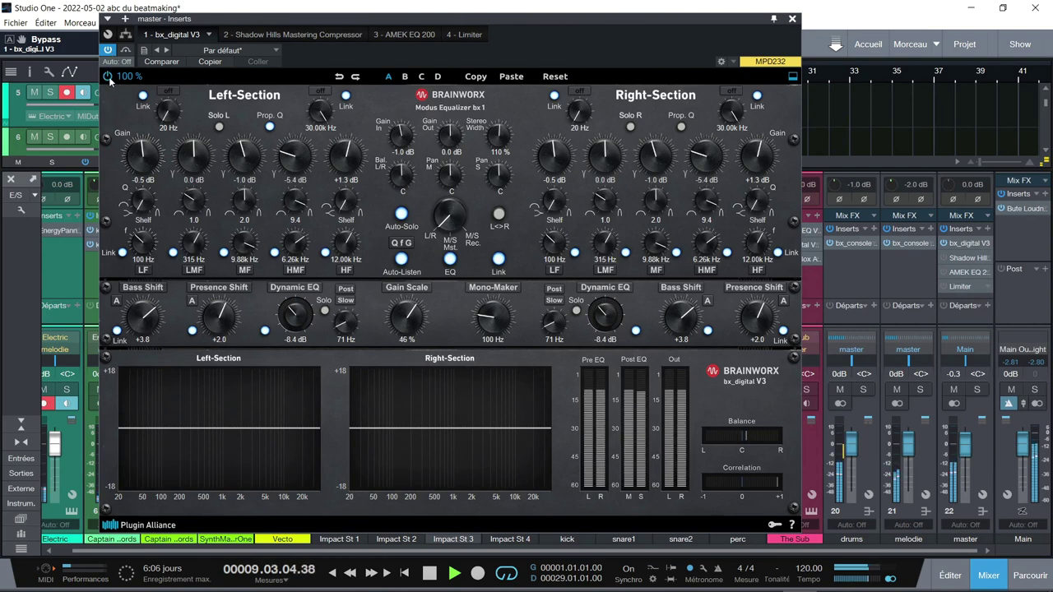
click(109, 50)
click(110, 49)
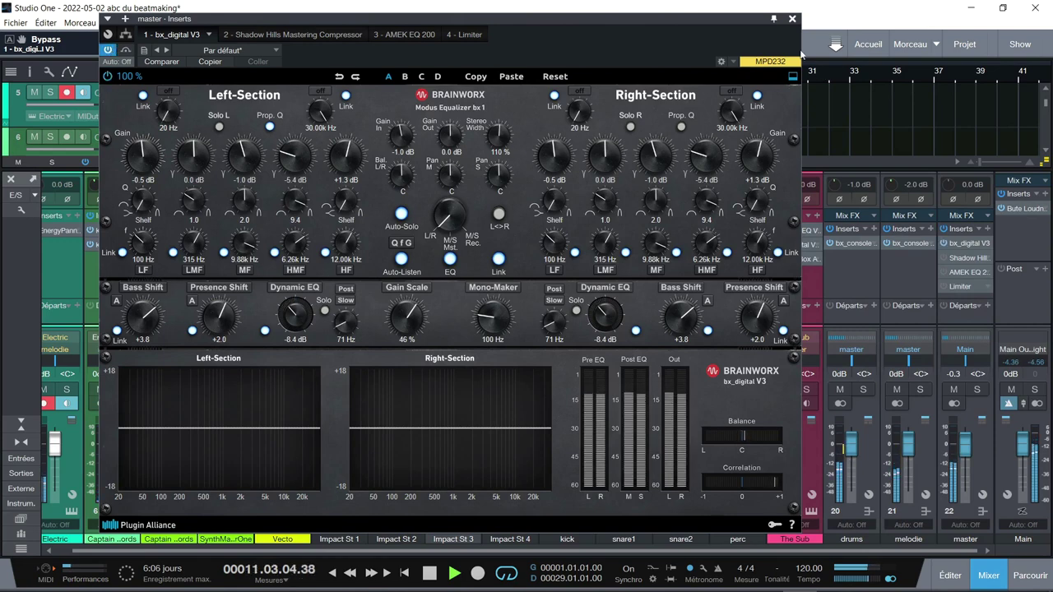
click(247, 35)
click(172, 34)
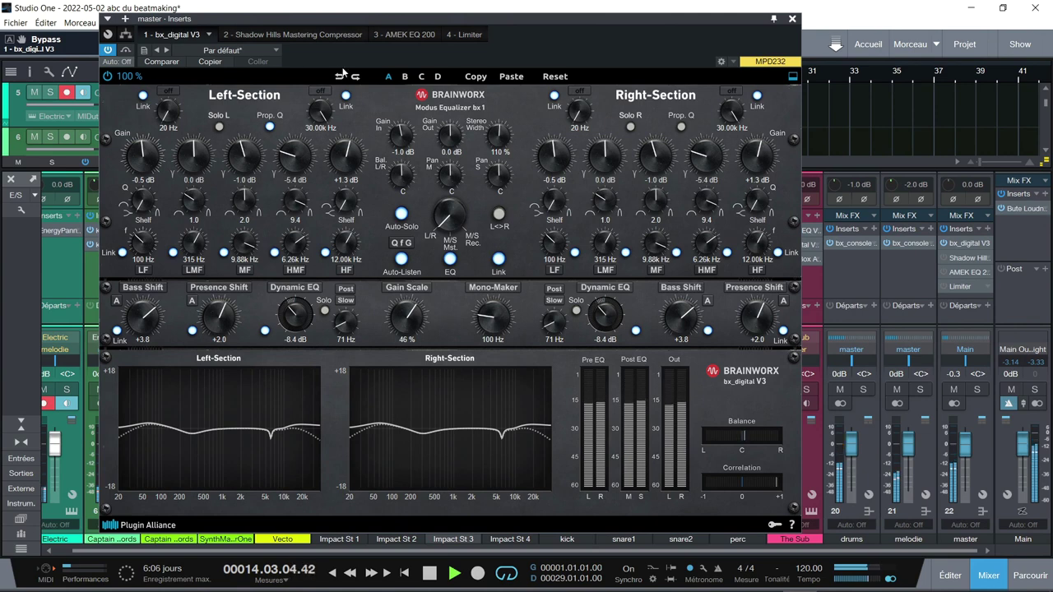
During playback, set the master's bx_digital V3 MF frequency to 9.55 kHz and HMF frequency to 6.64 kHz
key(space)
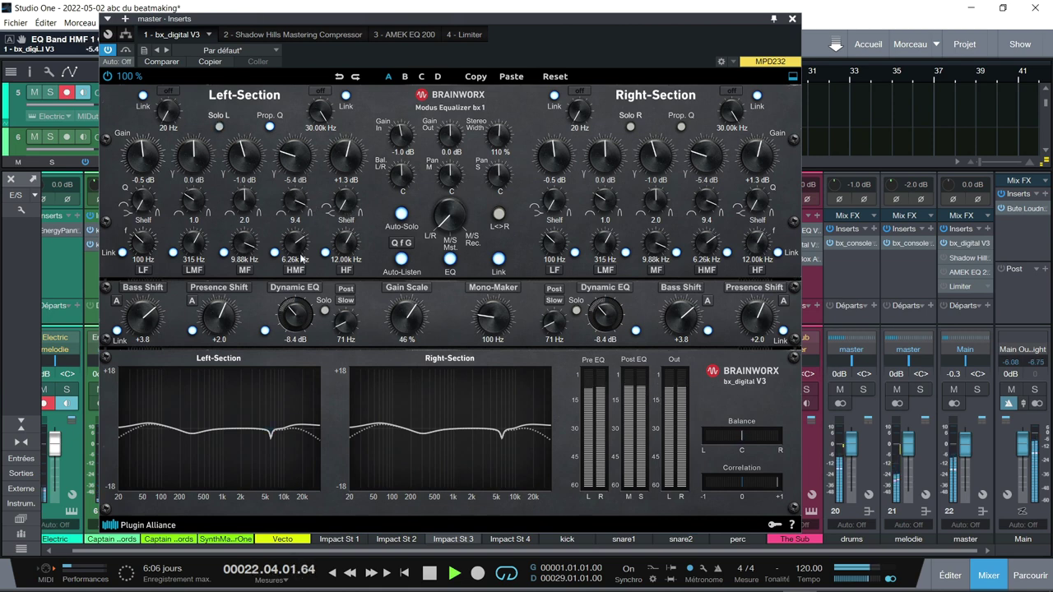
mouse_move(293, 255)
mouse_down()
mouse_move(293, 264)
mouse_move(292, 251)
mouse_up()
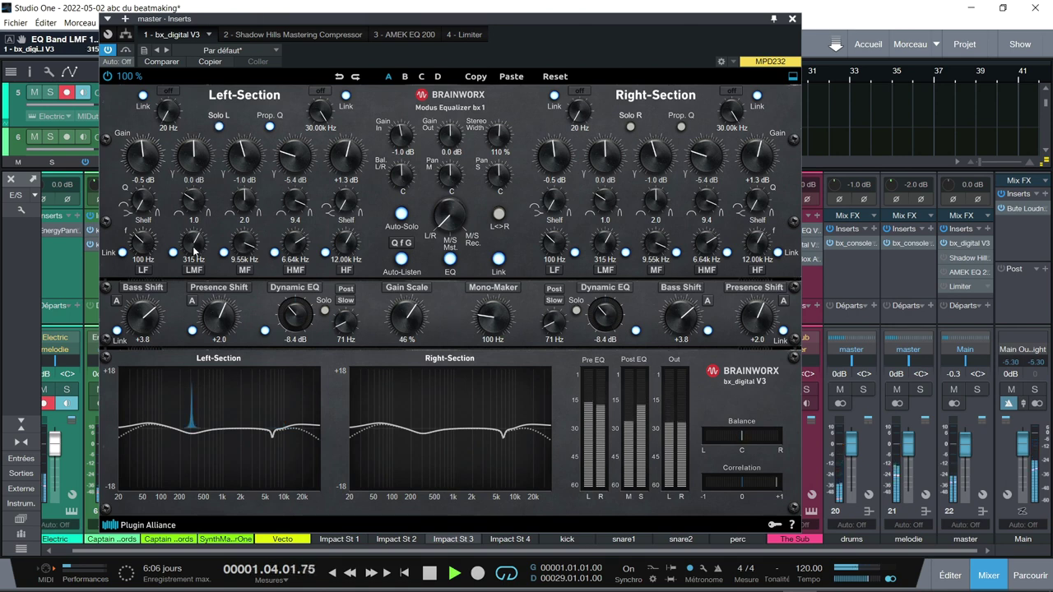
Audition the LMF band at 315 Hz, set its gain to -1.0 dB, and stop playback
drag(194, 250, 192, 245)
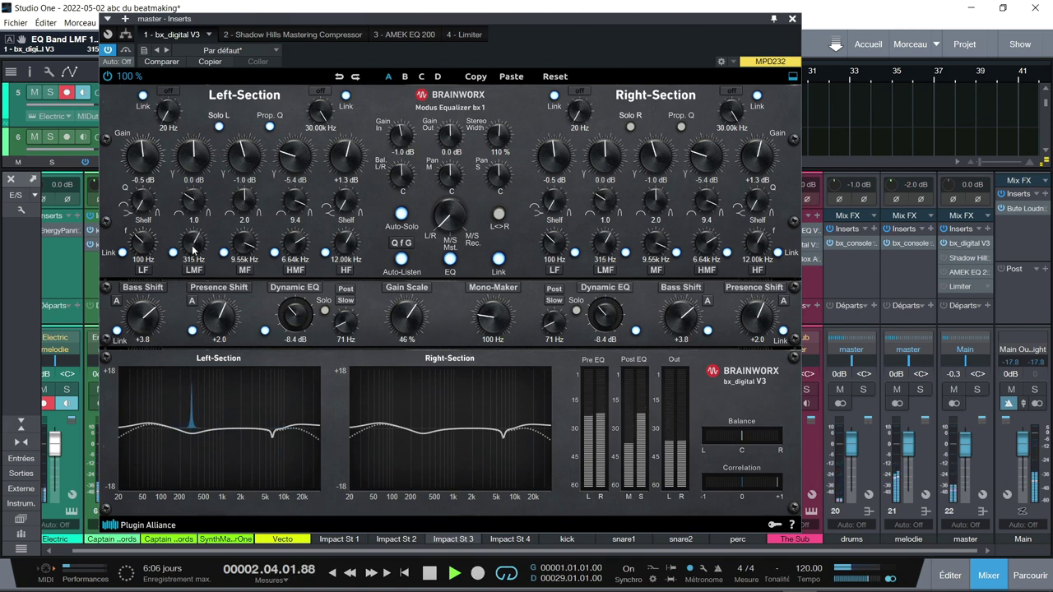
drag(195, 160, 190, 161)
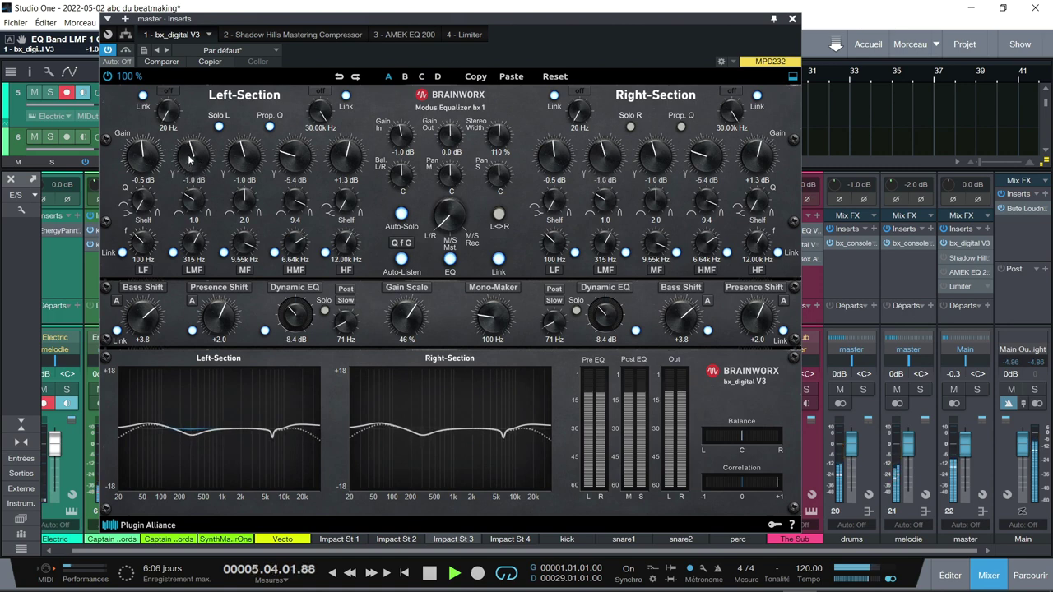
key(space)
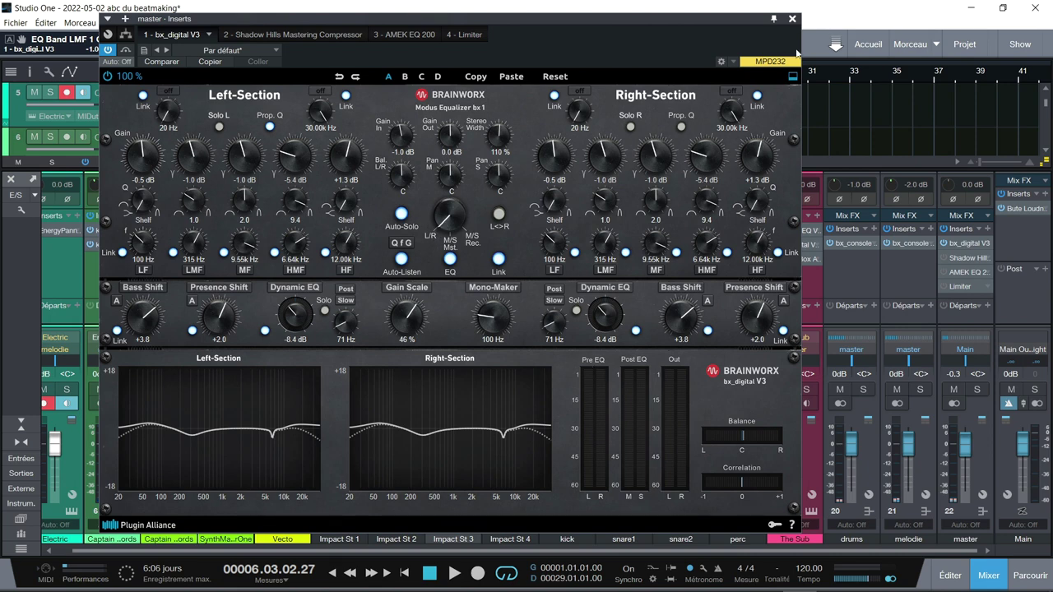
Open the master's Shadow Hills Mastering Compressor and switch its optical section to bypass and back in
click(258, 36)
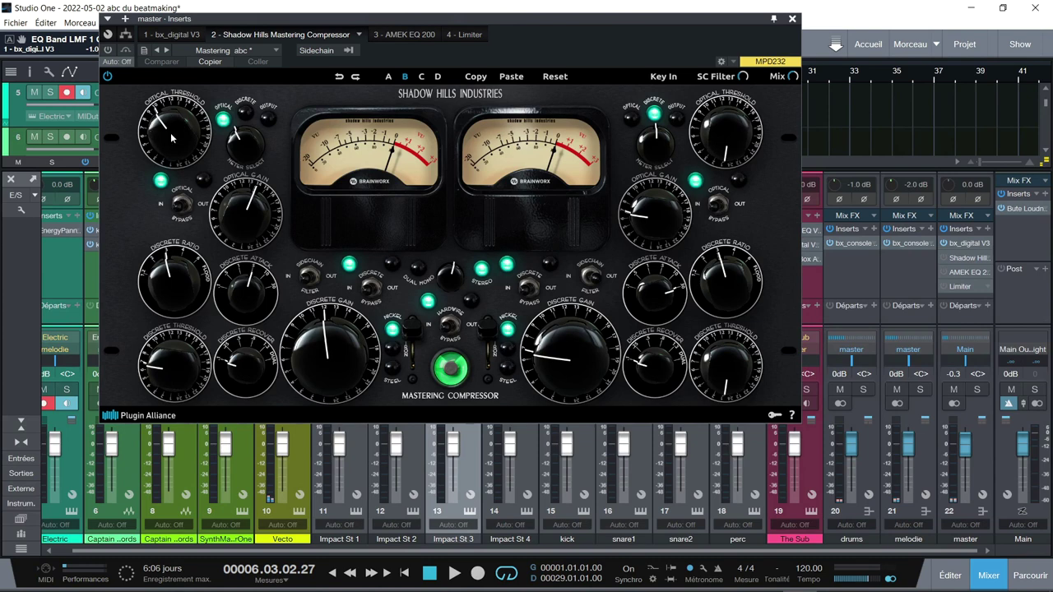
click(180, 212)
click(185, 211)
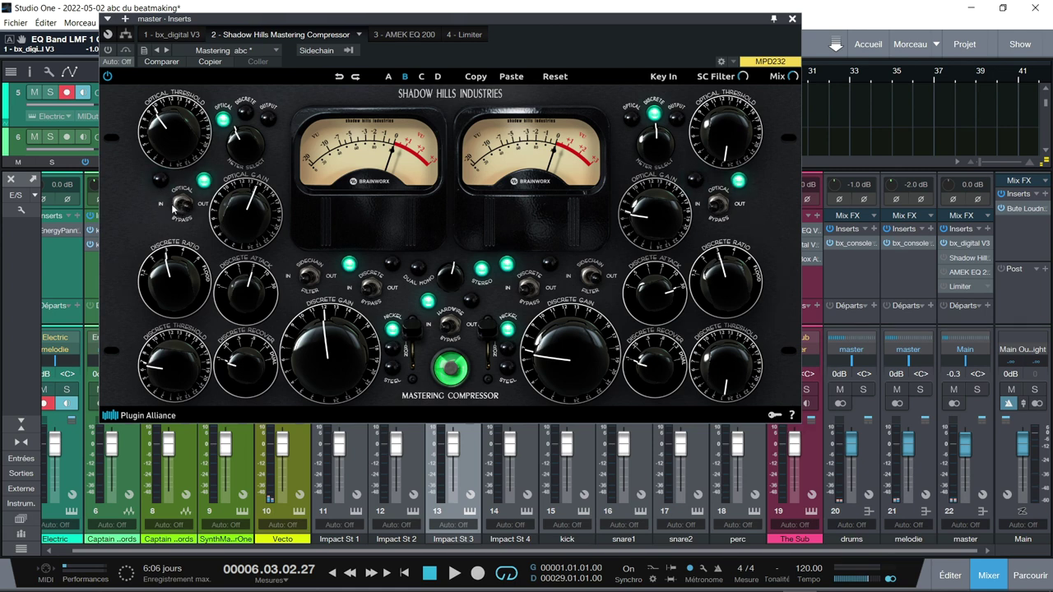
click(183, 209)
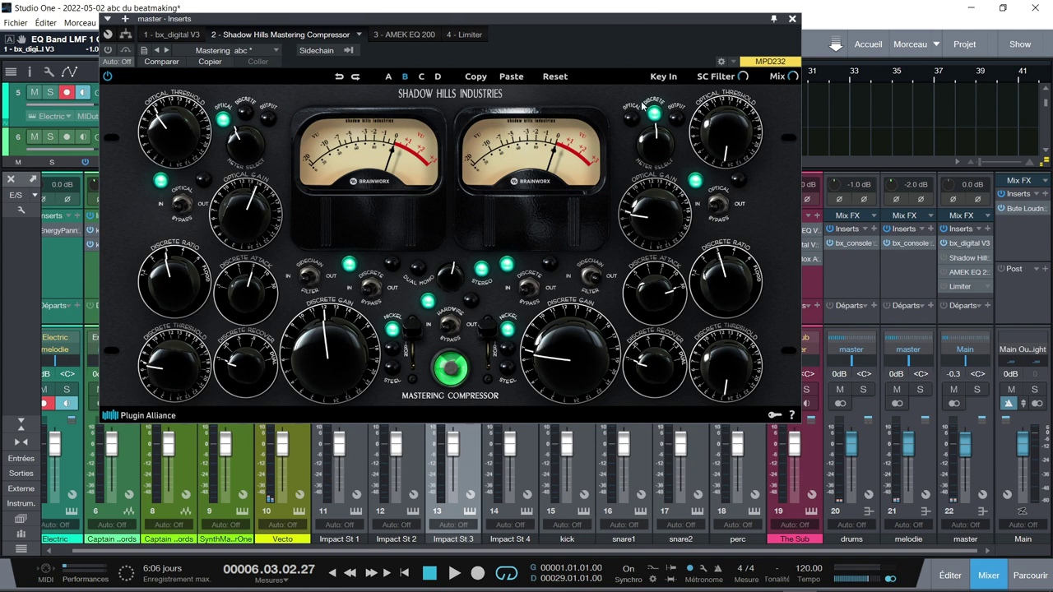
Activate the Shadow Hills Mastering Compressor and play the full mix from the start
click(743, 78)
key(Home)
key(space)
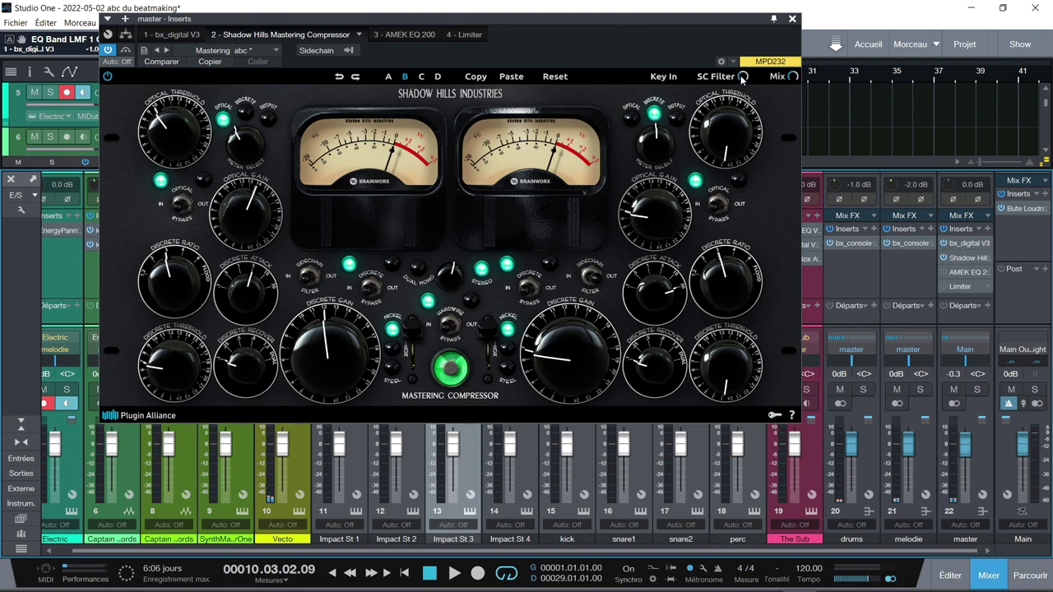
Play the mix from the start while comparing the compressor's stored settings A, B and C
click(390, 78)
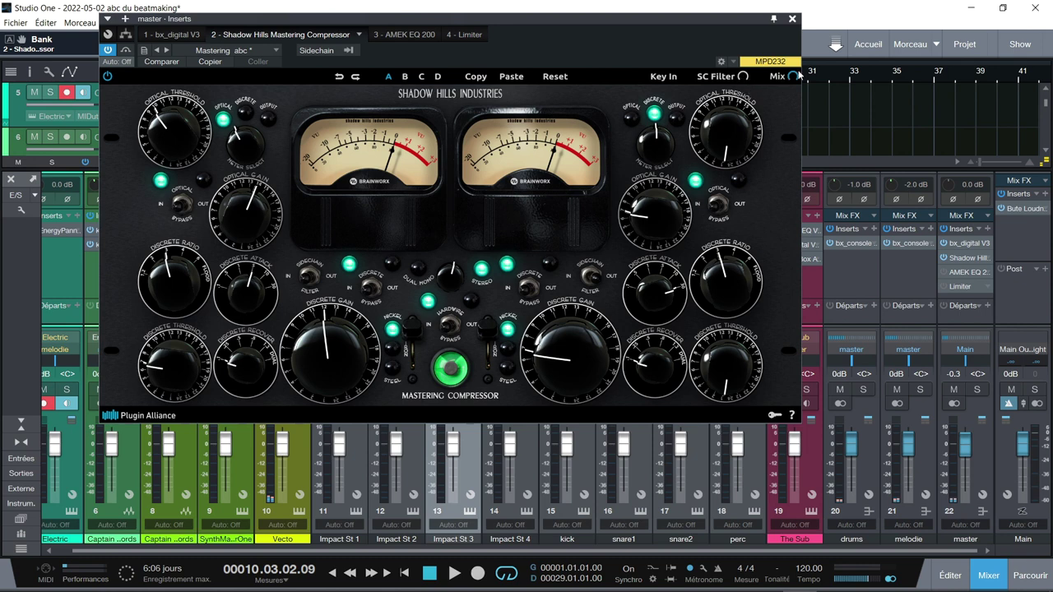
key(Home)
key(space)
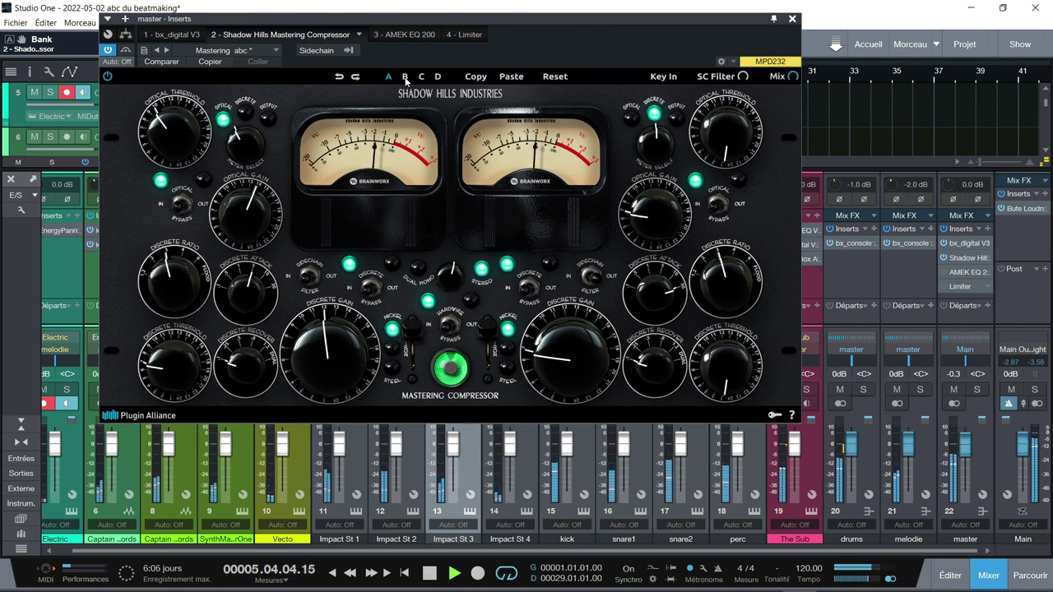
click(405, 76)
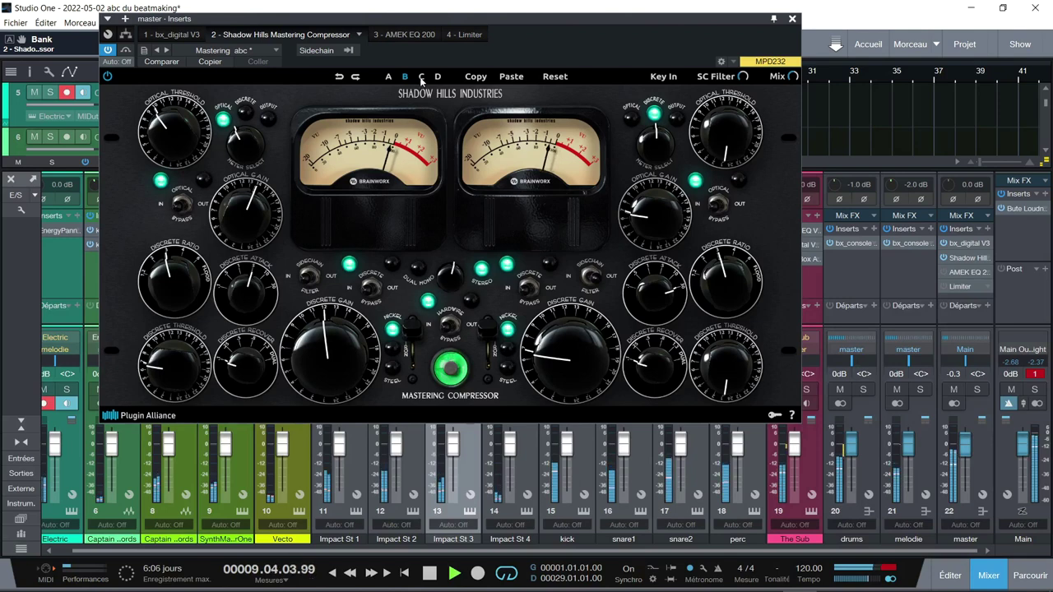
click(421, 77)
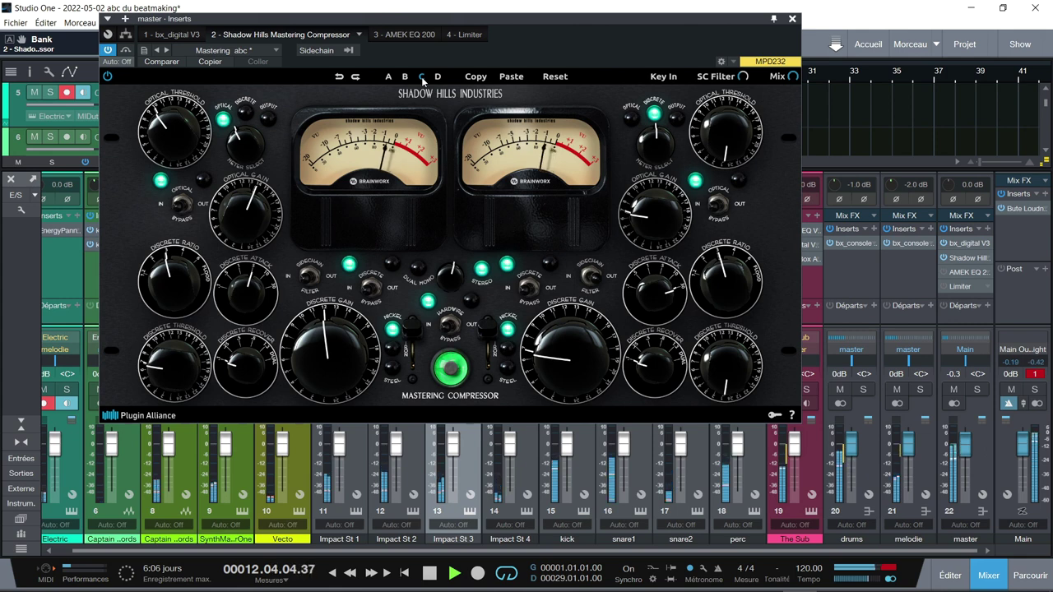
Compare the compressor's settings B, A and C again during playback, inspect setting D, and return to B
click(405, 76)
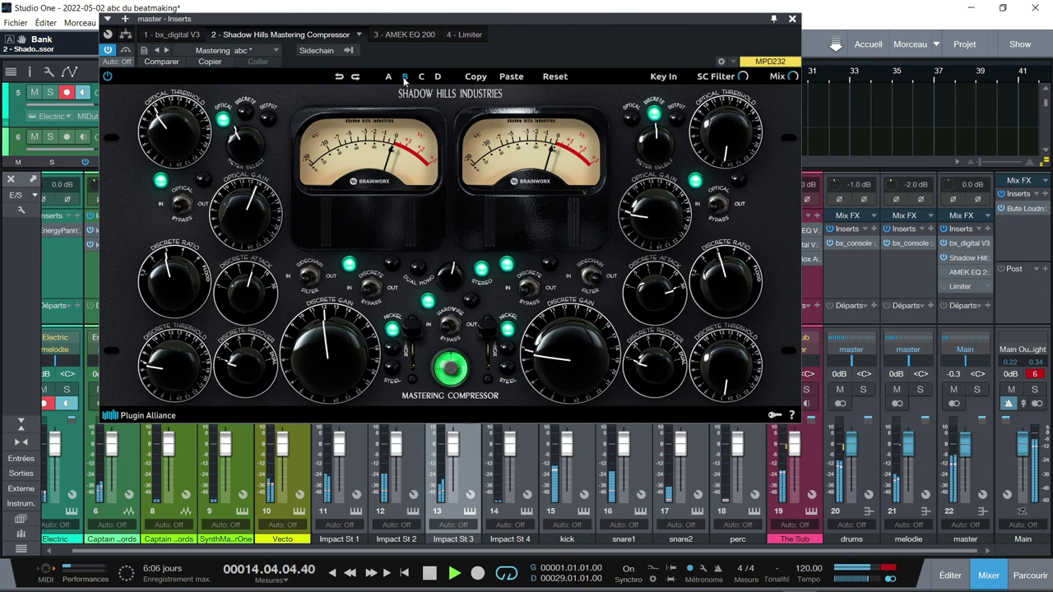
click(390, 77)
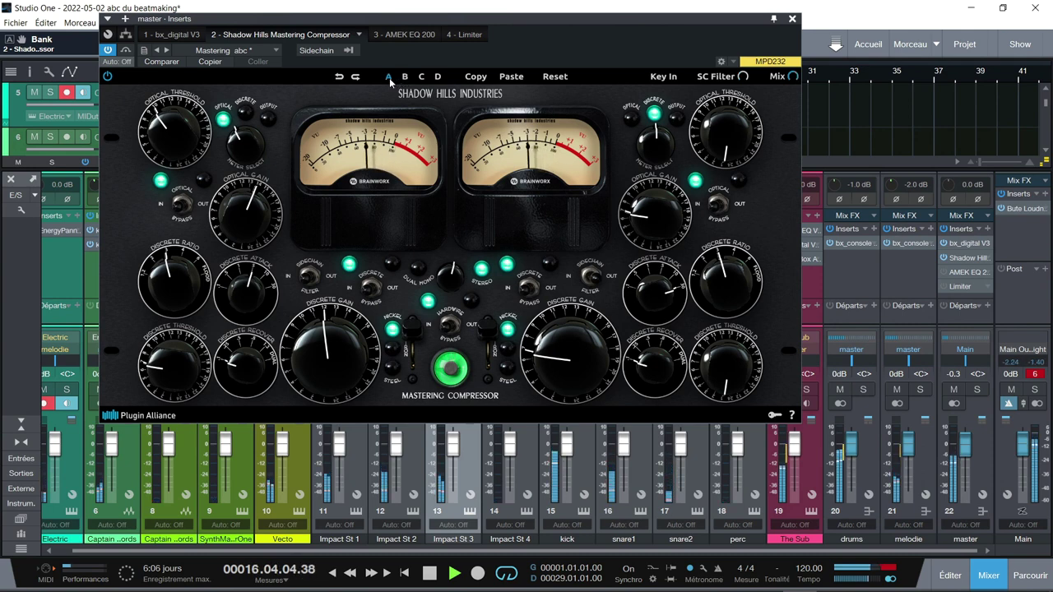
click(405, 77)
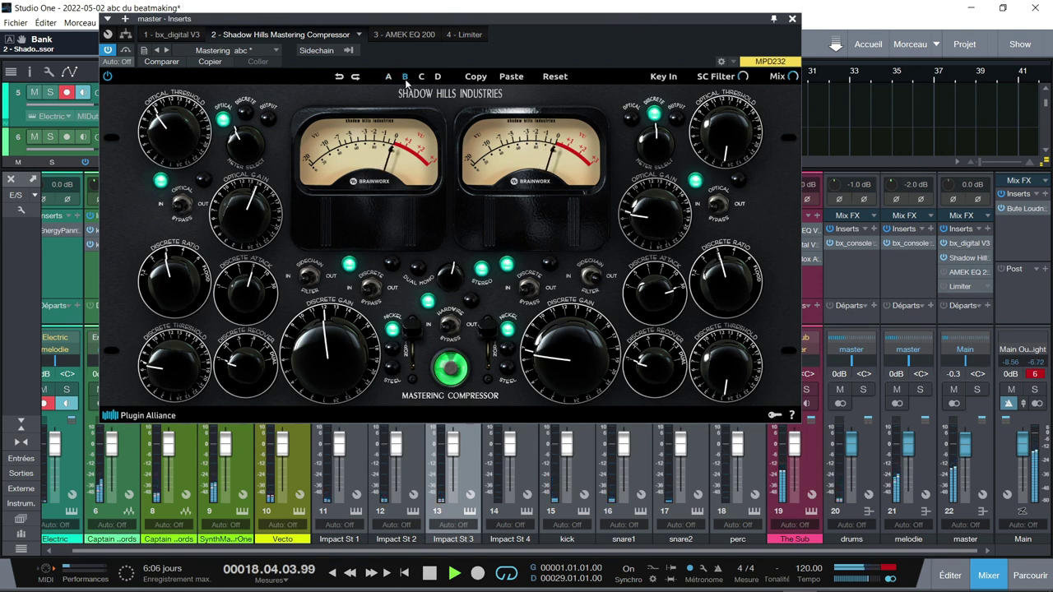
click(422, 78)
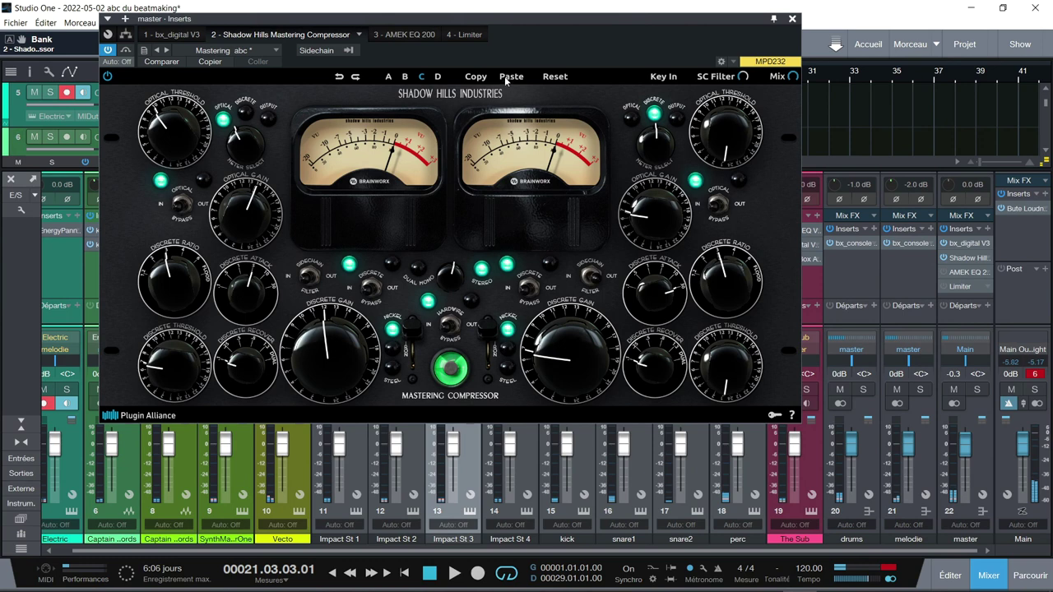
click(438, 77)
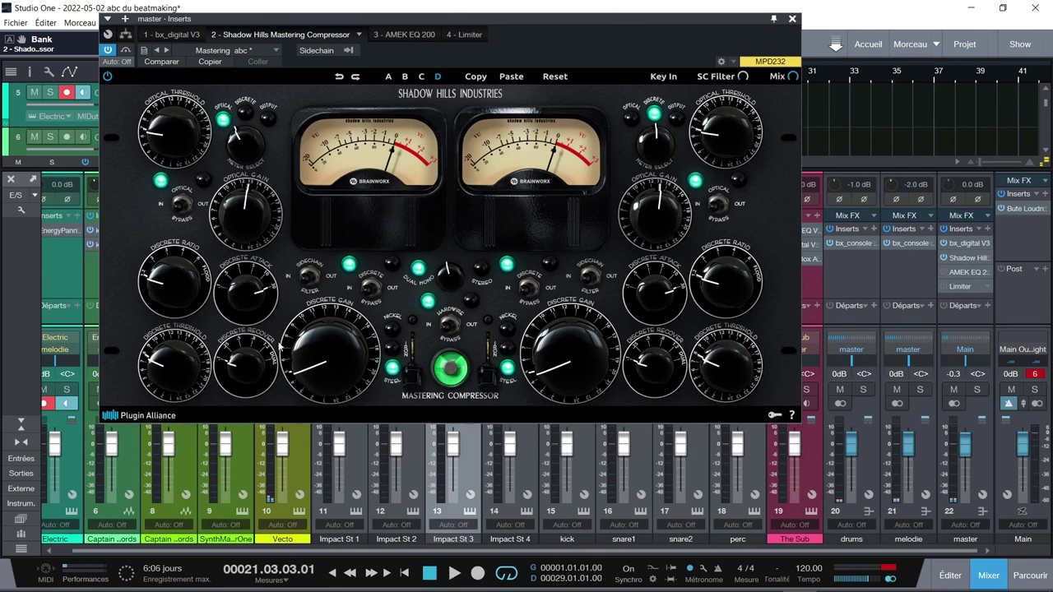
click(404, 77)
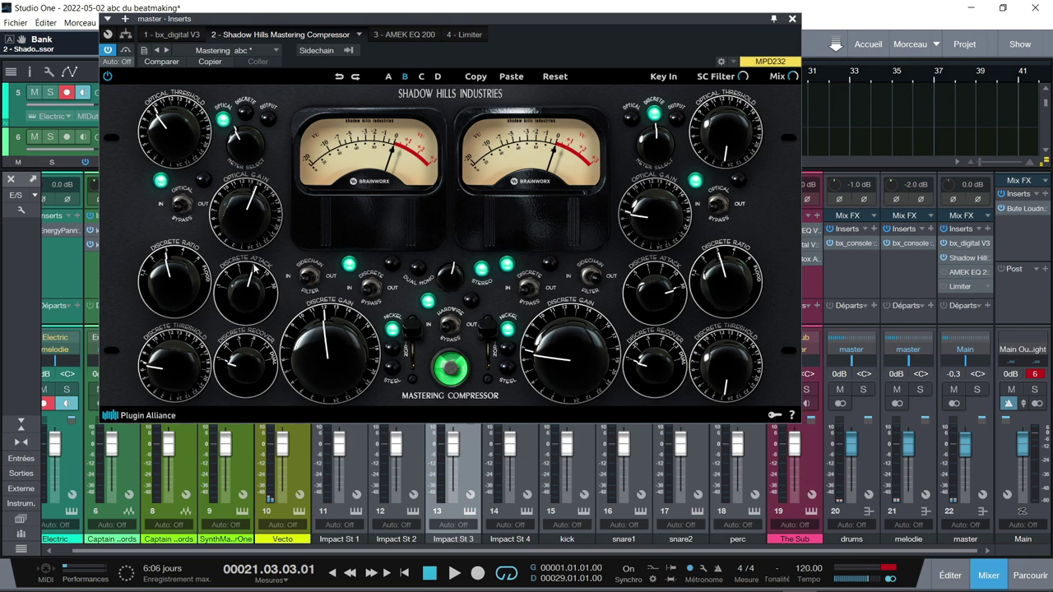
Adjust the compressor's SC Filter on setting B and audition the mix from the start
click(227, 365)
mouse_move(745, 78)
drag(744, 75, 736, 55)
key(Home)
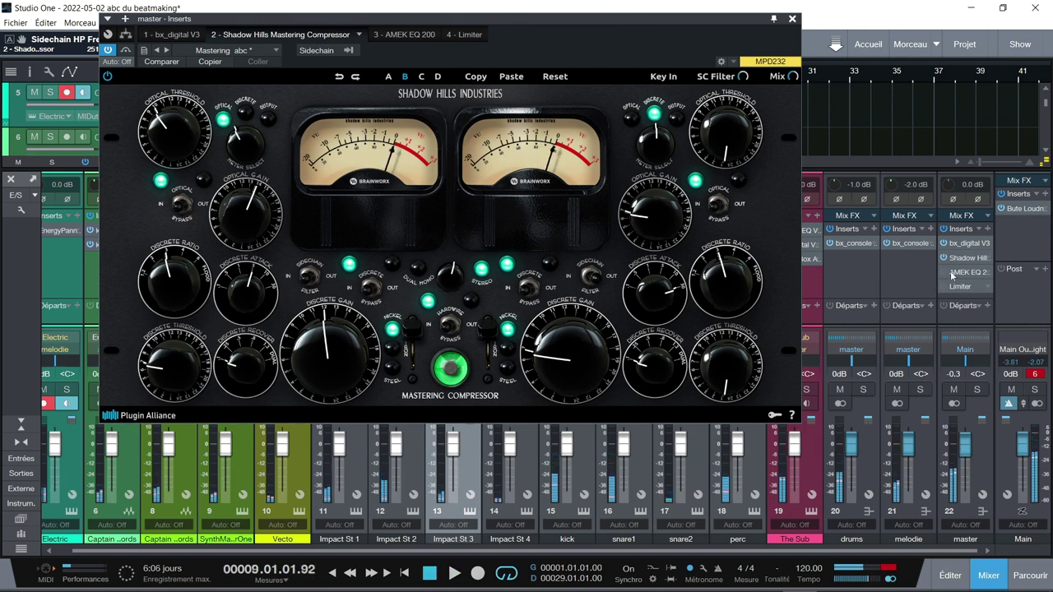
key(space)
Open the master's AMEK EQ 200 and locate Bertom's EQ Curve Analyzer in the effects browser
click(392, 35)
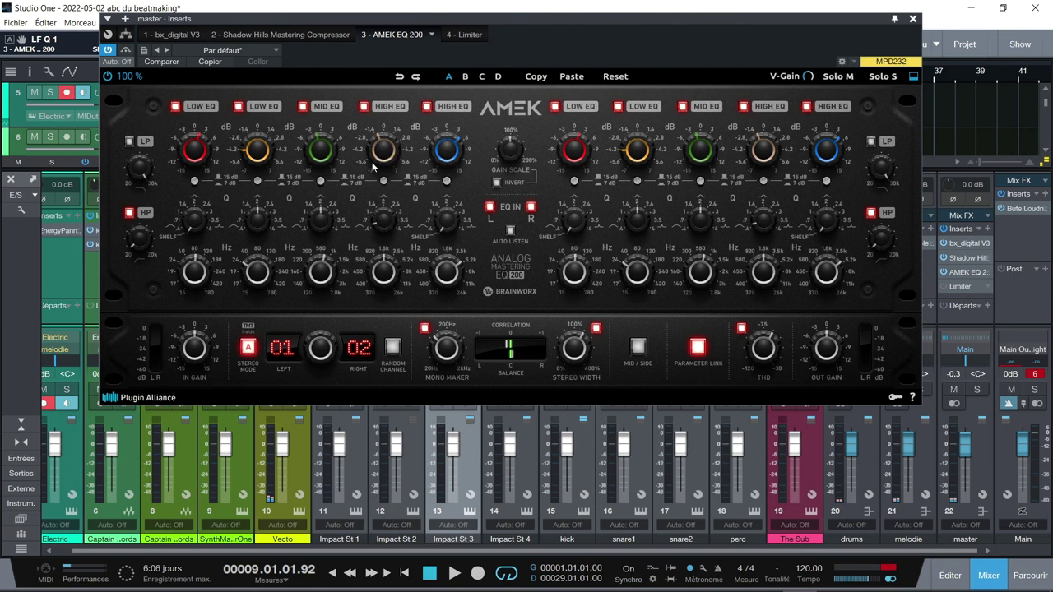
drag(677, 31, 566, 38)
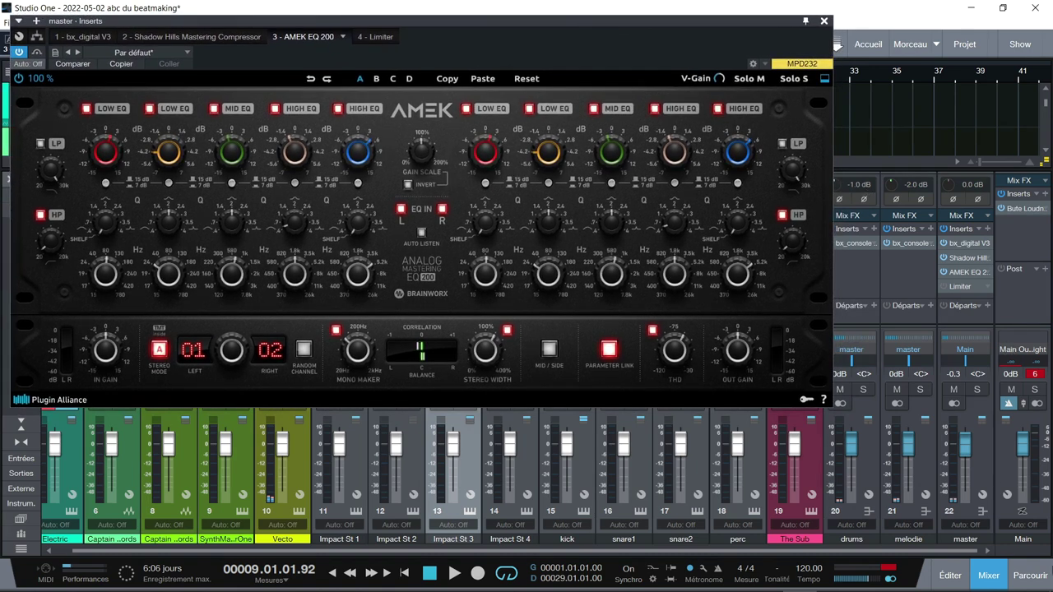
click(1033, 576)
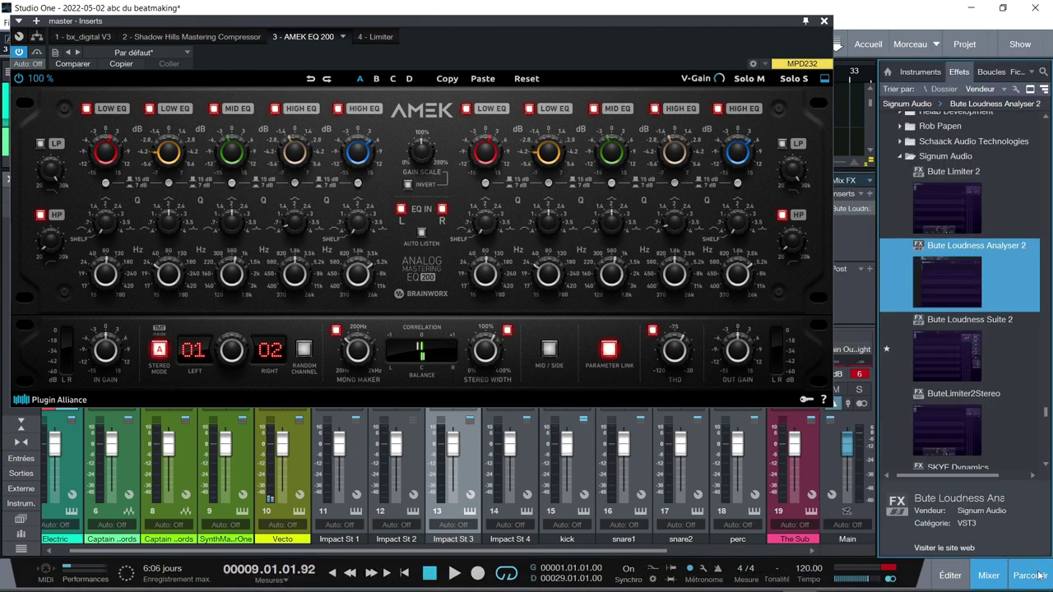
drag(1045, 416, 1046, 131)
scroll(944, 208, down, 5)
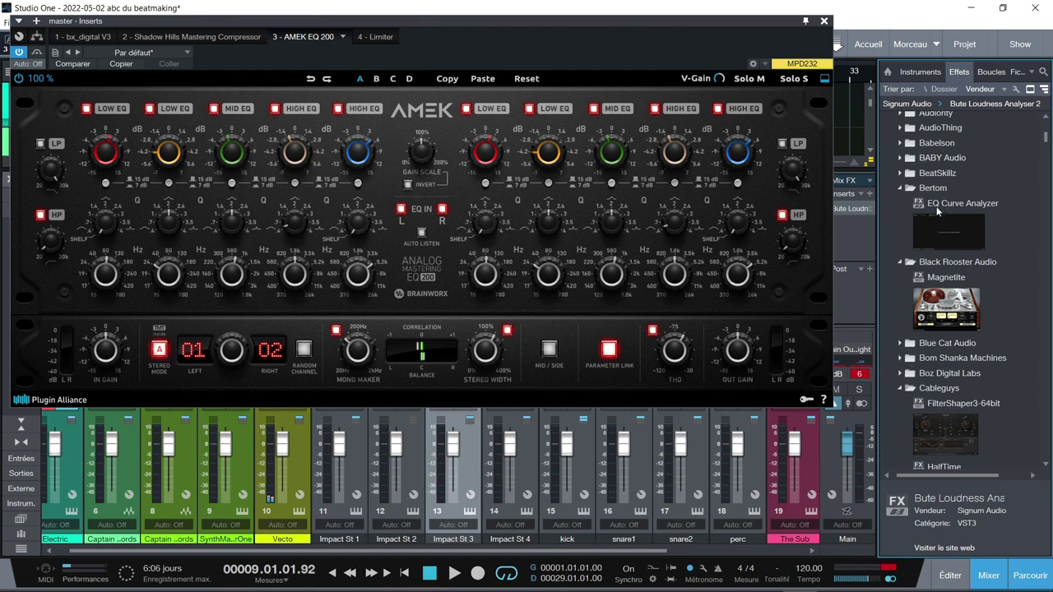
Insert an EQ Curve Analyzer before and another after the AMEK EQ 200 on the master bus
click(823, 23)
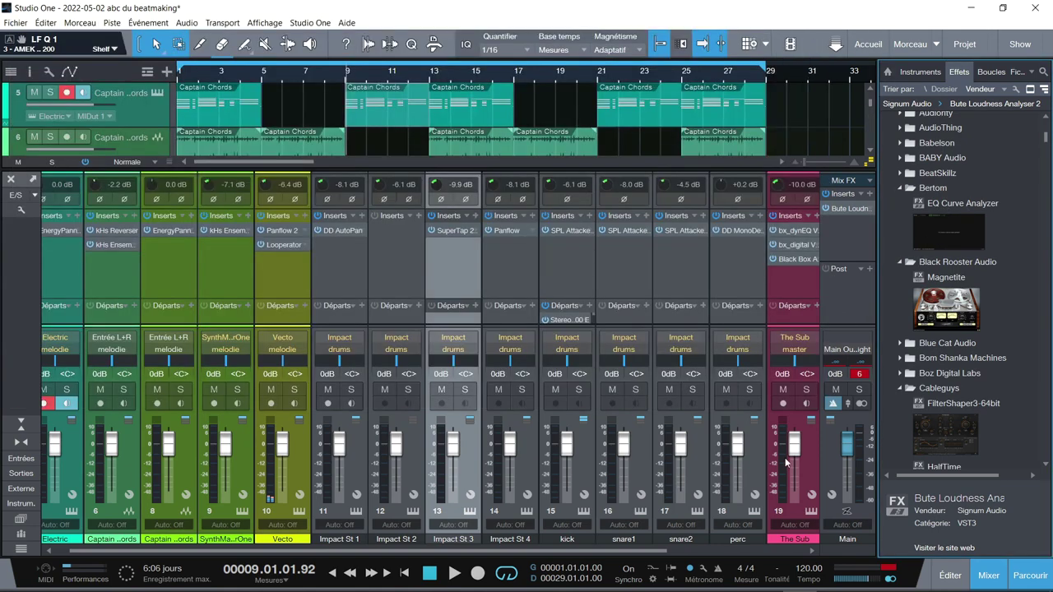
drag(683, 550, 817, 550)
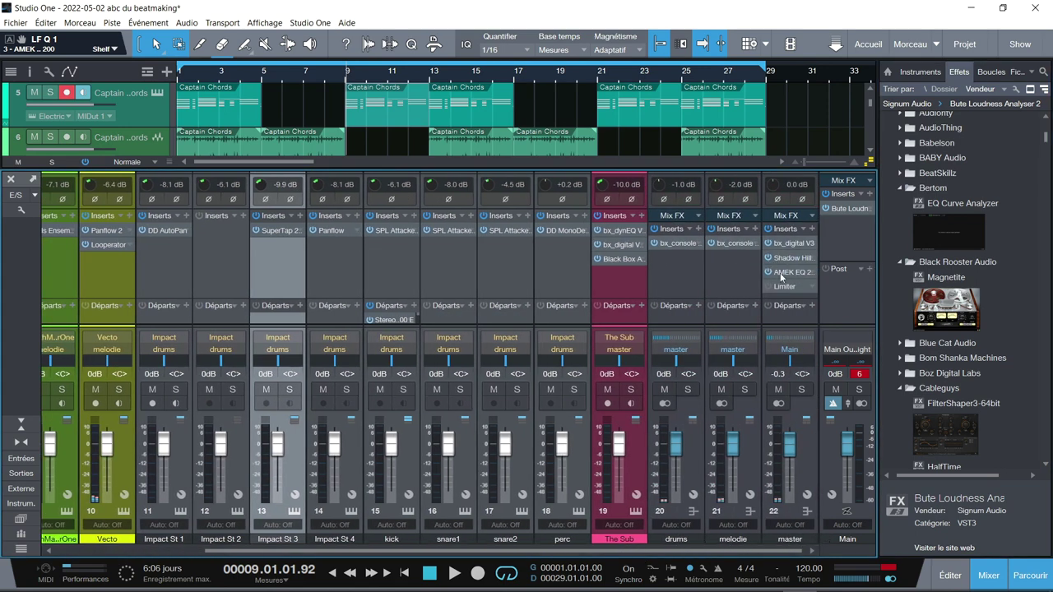
click(934, 216)
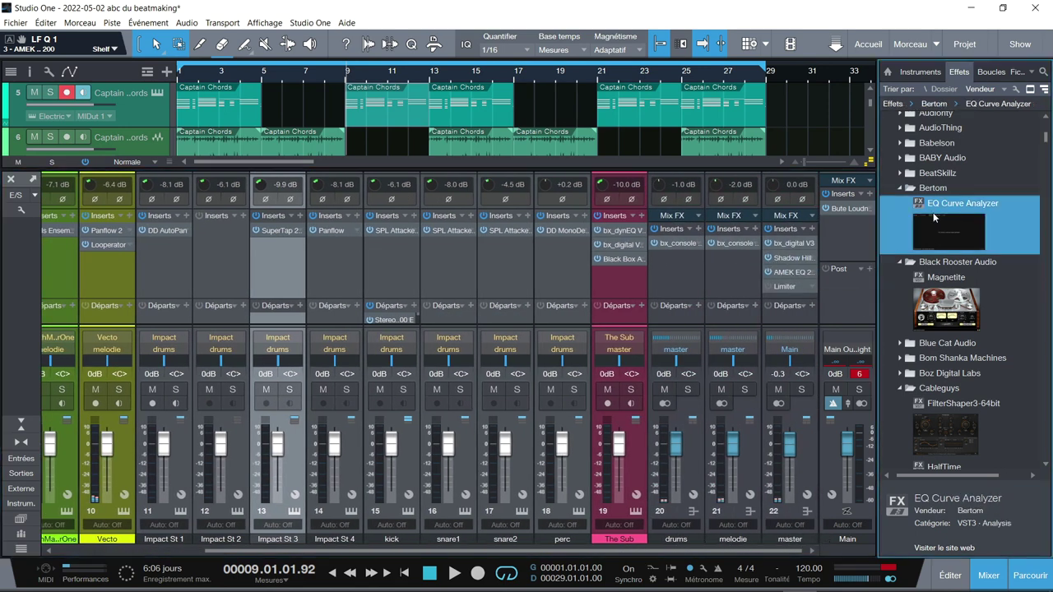
drag(933, 212, 790, 271)
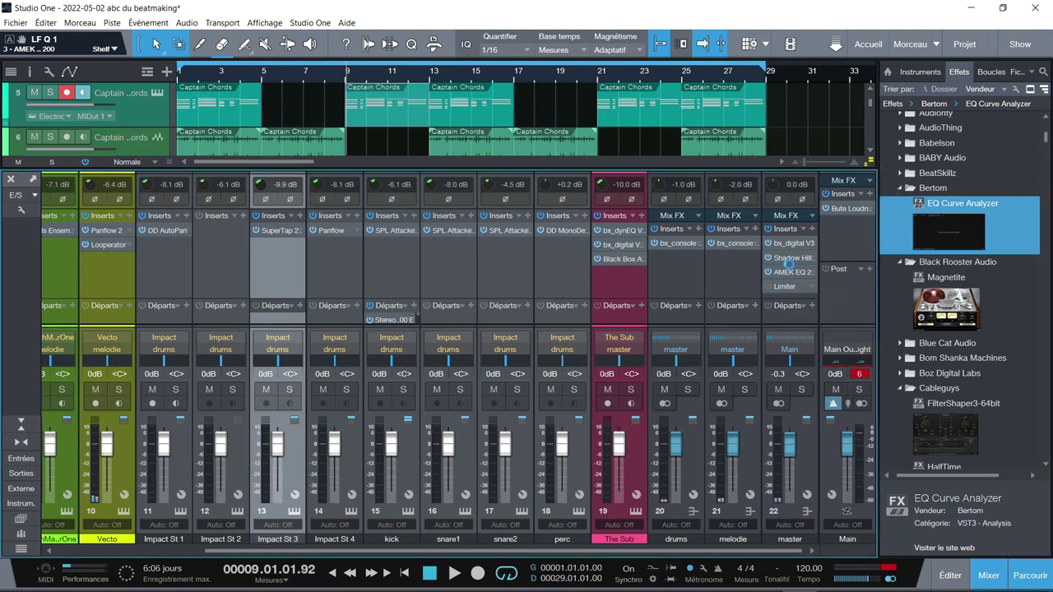
drag(948, 230, 782, 293)
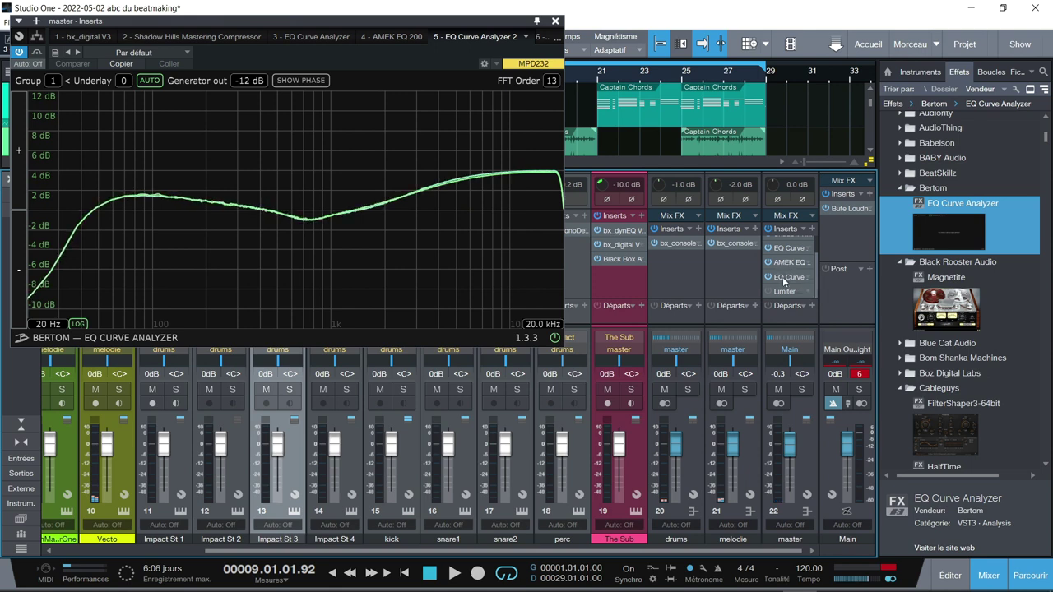
Pin the AMEK EQ 200 window and arrange it beneath the second EQ Curve Analyzer so both can be seen together
mouse_move(297, 224)
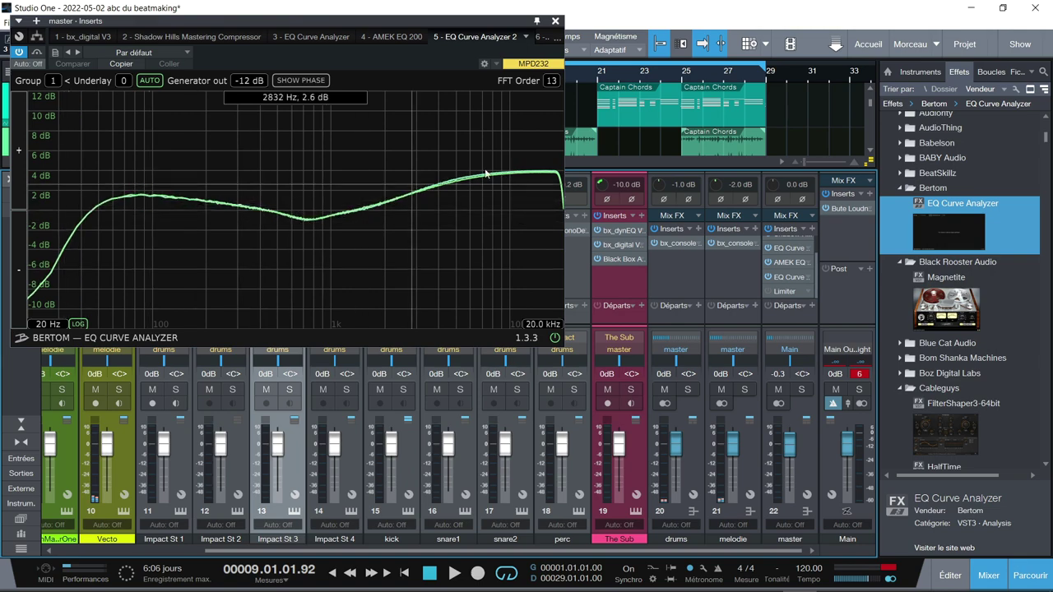
click(790, 262)
drag(577, 188, 563, 273)
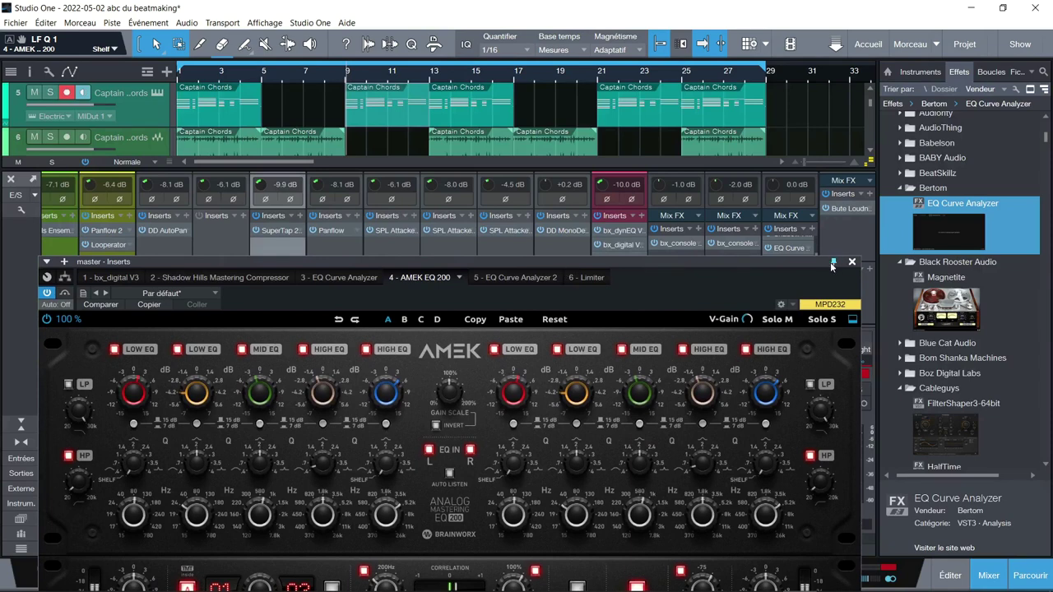
drag(795, 261, 803, 331)
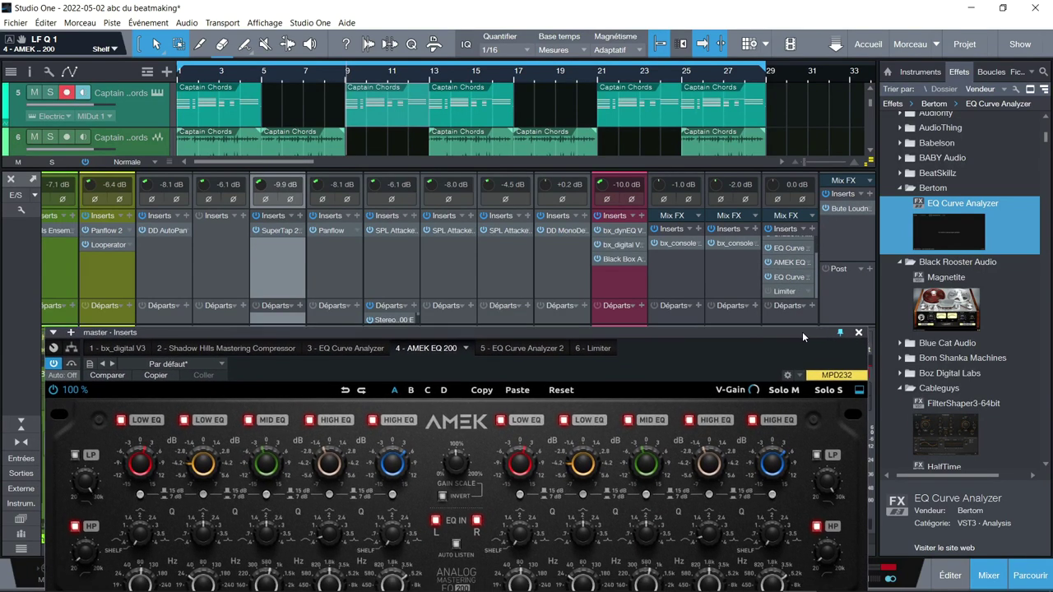
click(786, 278)
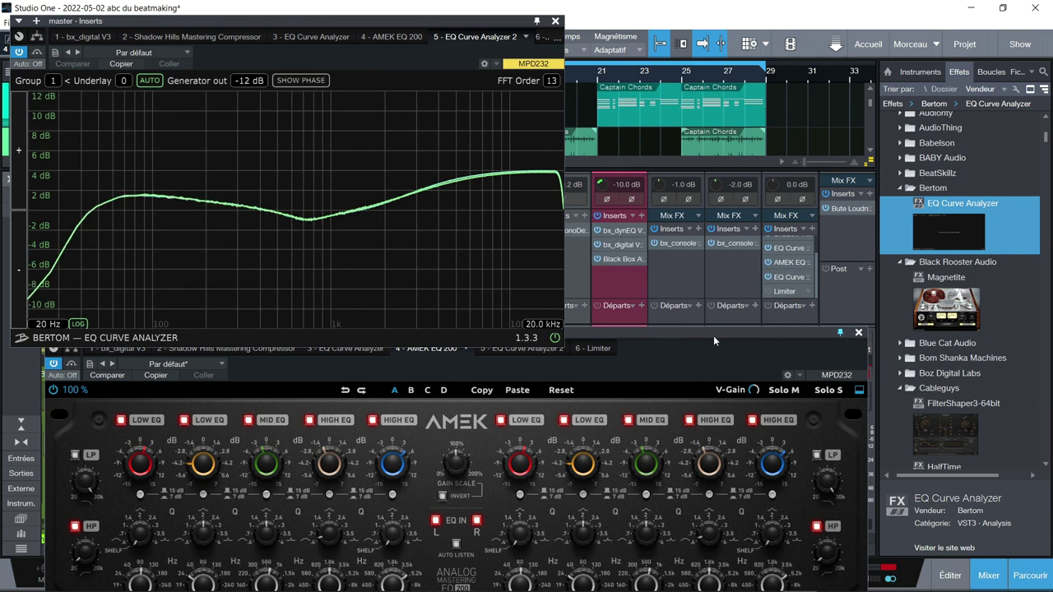
drag(713, 332, 763, 265)
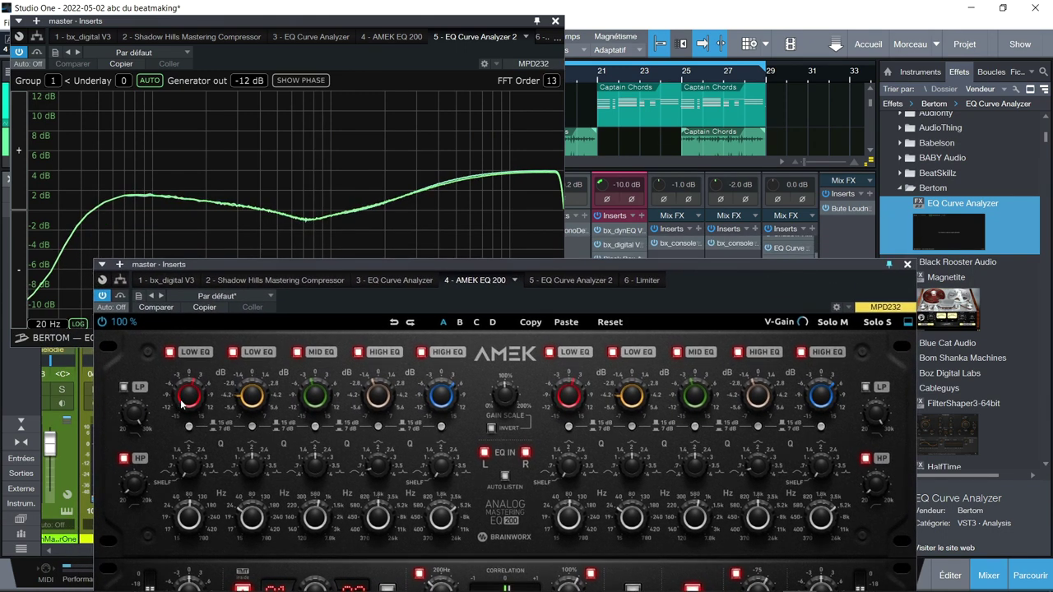
Raise the AMEK EQ 200's two Low EQ gains slightly and lower its Mid EQ gain
mouse_move(188, 406)
mouse_down()
mouse_move(186, 368)
mouse_move(186, 397)
mouse_up()
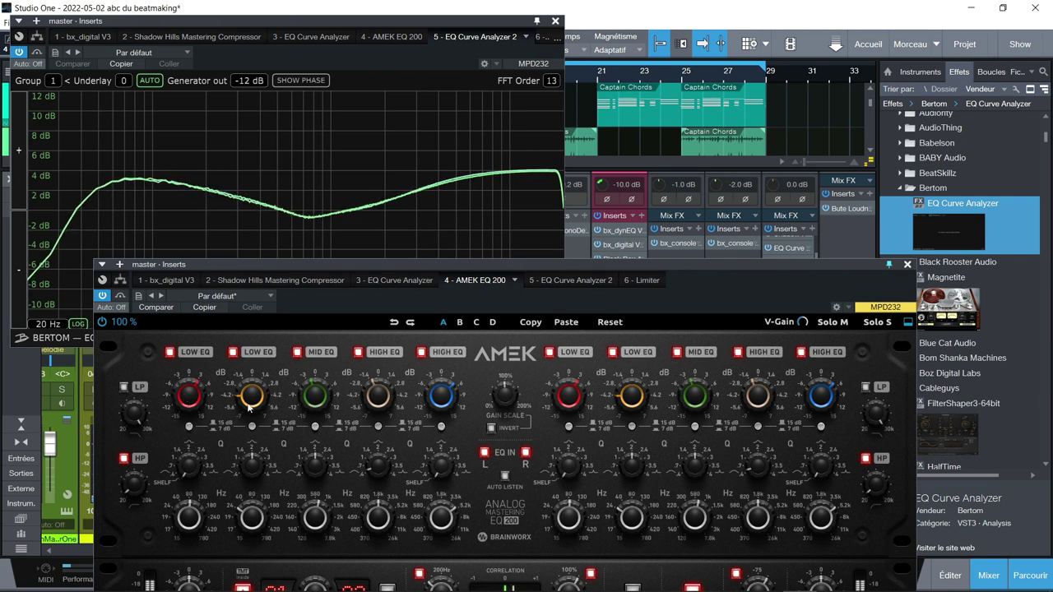
mouse_move(249, 403)
mouse_down()
mouse_move(247, 380)
mouse_move(246, 393)
mouse_up()
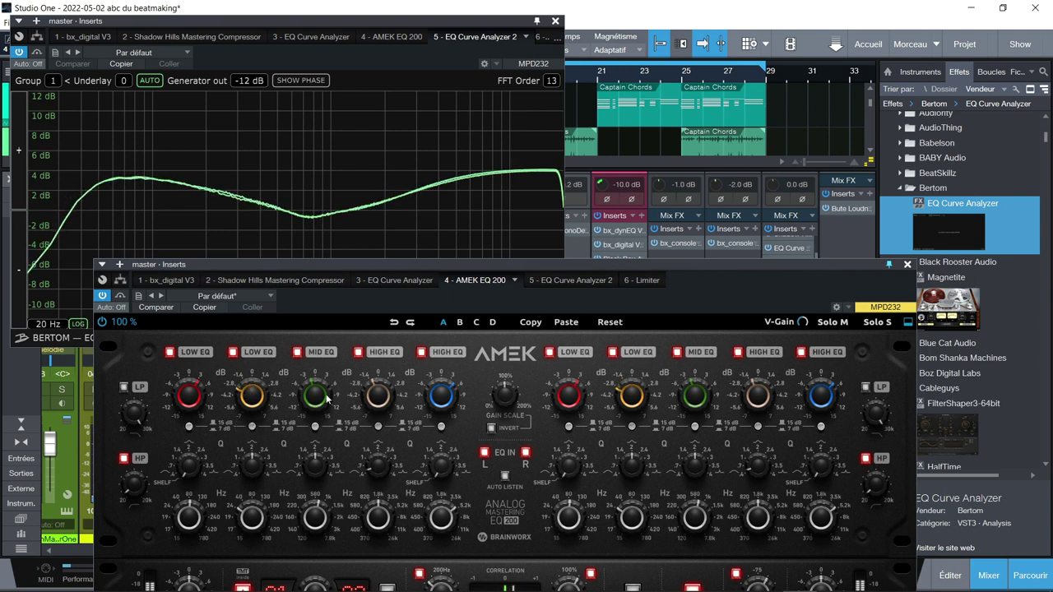
mouse_move(325, 402)
mouse_down()
mouse_move(324, 363)
mouse_move(315, 395)
mouse_up()
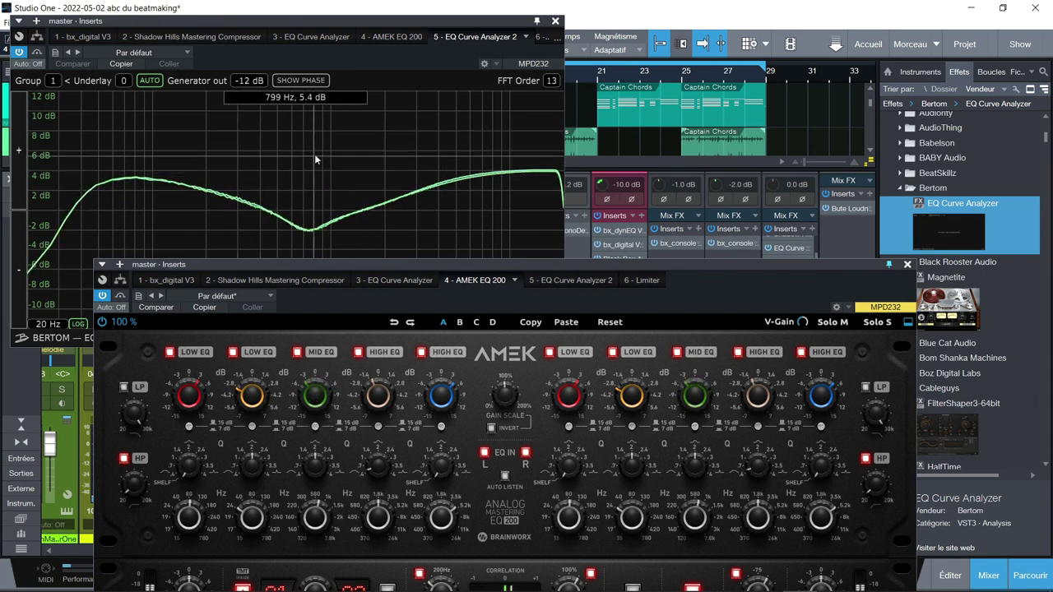
Check the resulting curve in EQ Curve Analyzer 2 and reposition the AMEK EQ 200 window to show all its controls
drag(561, 263, 529, 191)
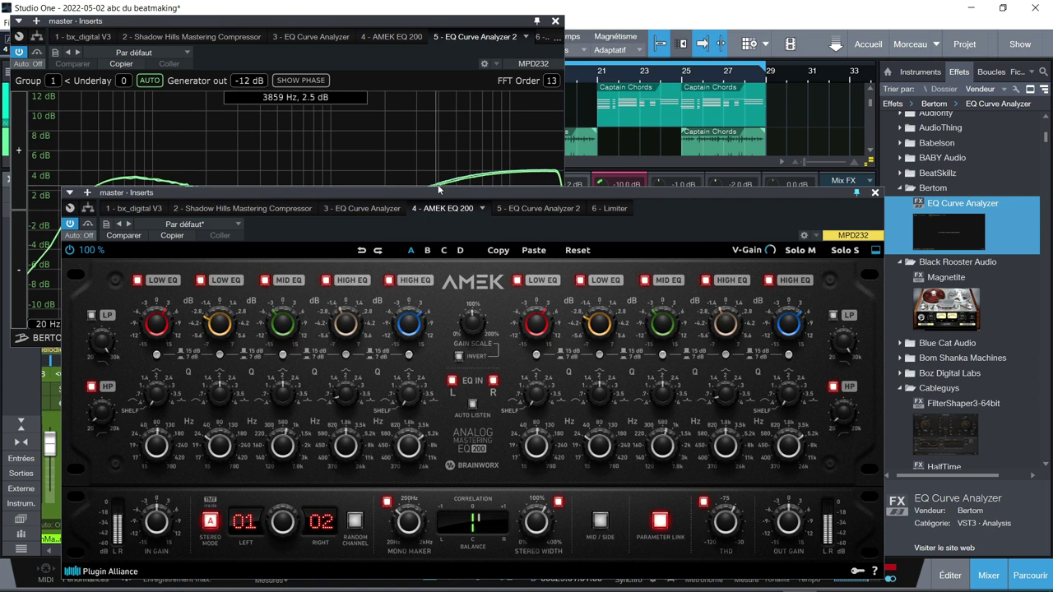
click(442, 24)
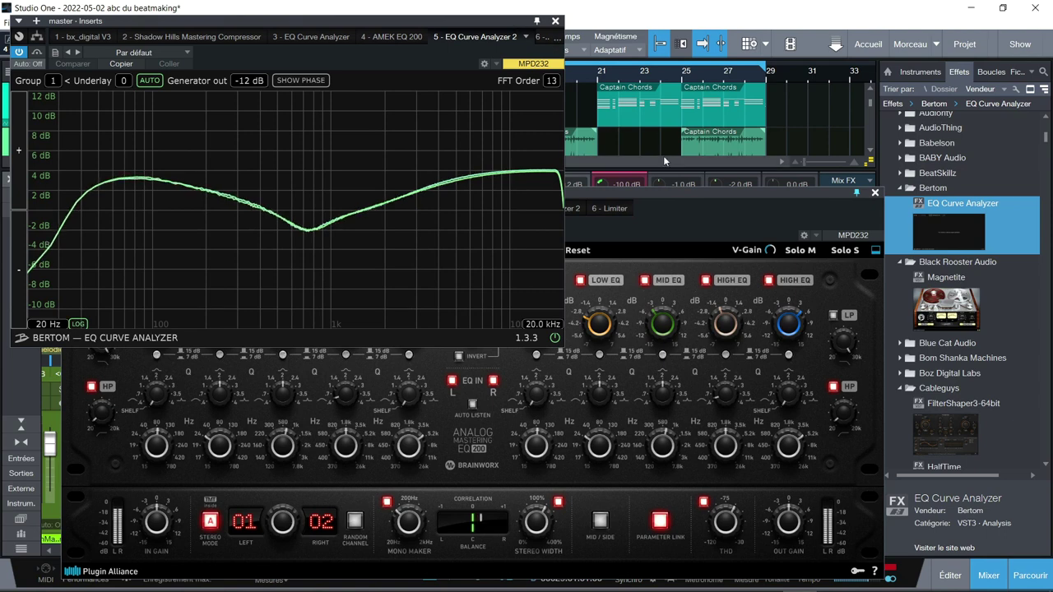
drag(686, 194, 663, 160)
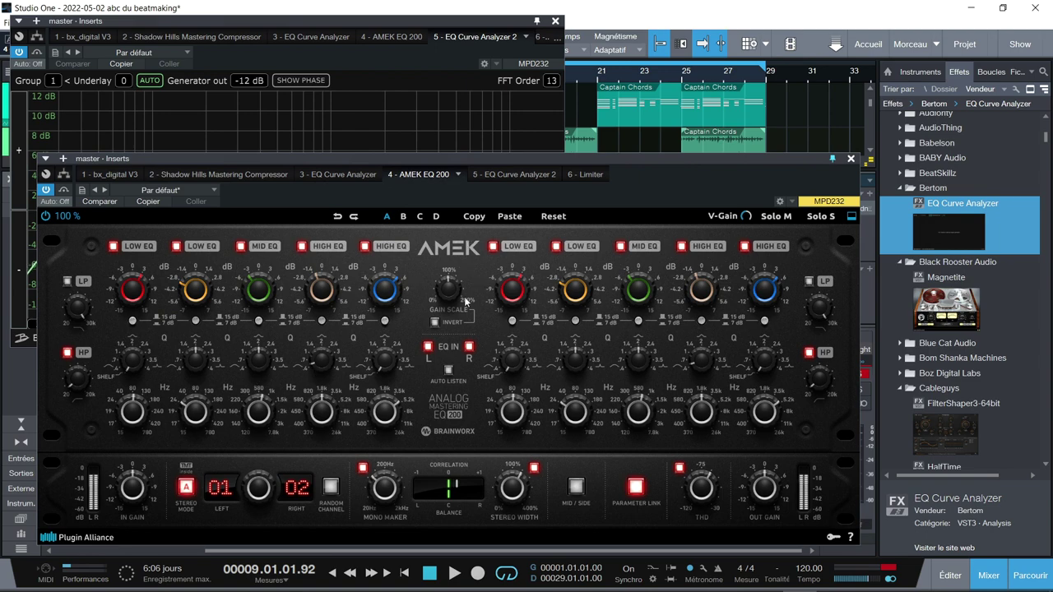
Invert the AMEK EQ 200's gain scale and revert it, comparing the resulting curves in EQ Curve Analyzer 2
drag(498, 161, 498, 252)
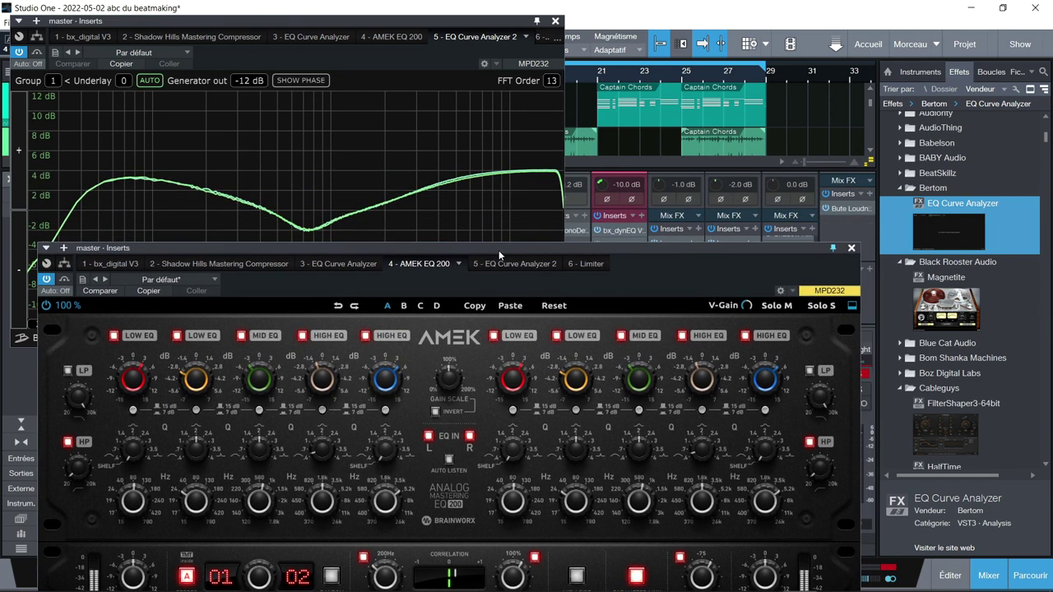
click(435, 412)
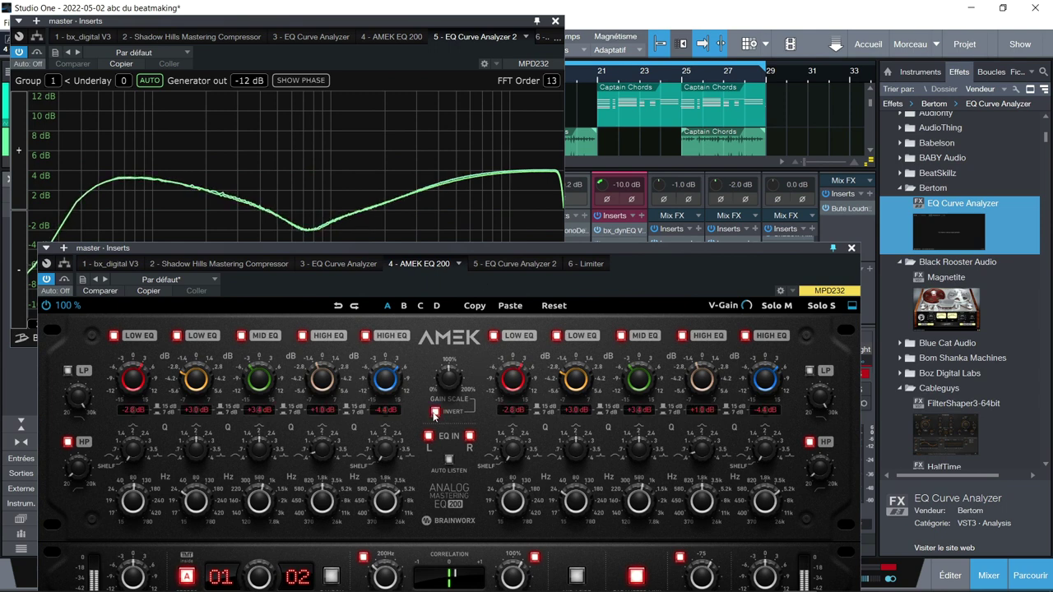
mouse_move(444, 393)
mouse_down()
mouse_move(441, 377)
mouse_move(445, 429)
mouse_move(444, 383)
mouse_up()
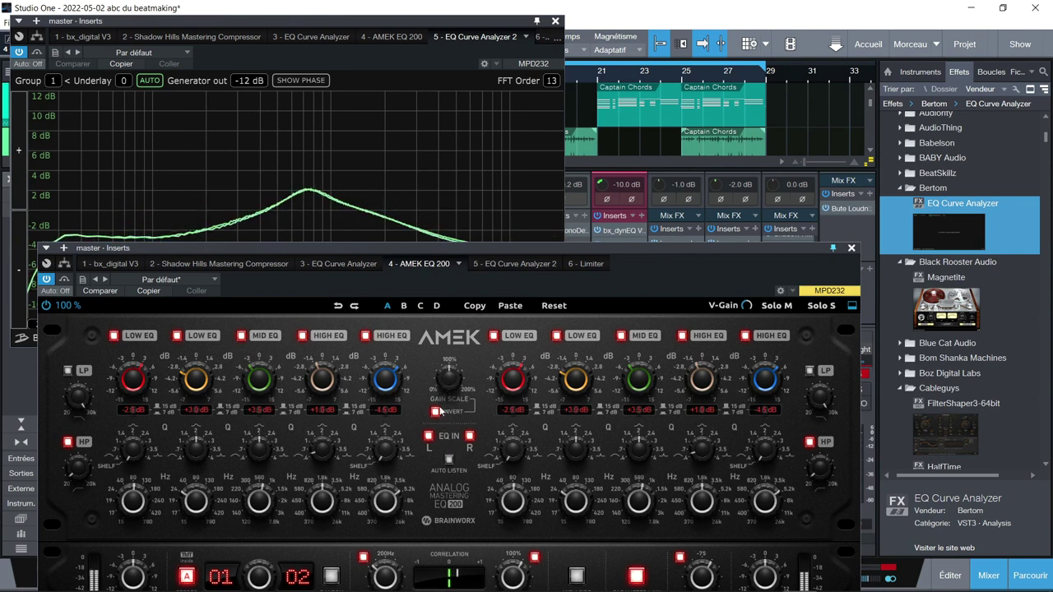
click(436, 412)
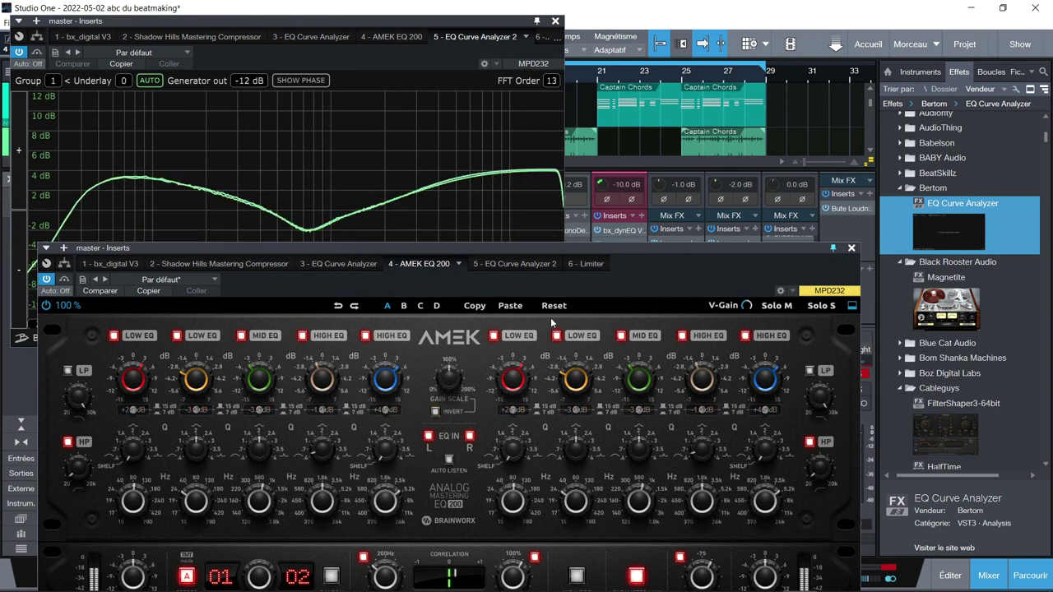
drag(643, 246, 634, 207)
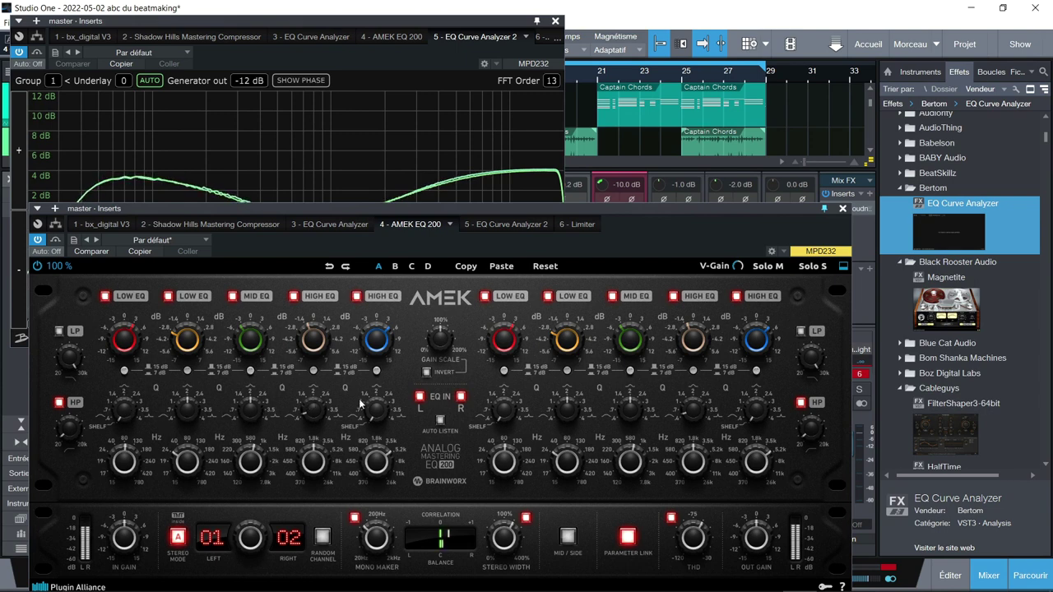
Play the beat while soloing the AMEK EQ 200's mid signal and its side signal in turn, and stop playback
click(631, 155)
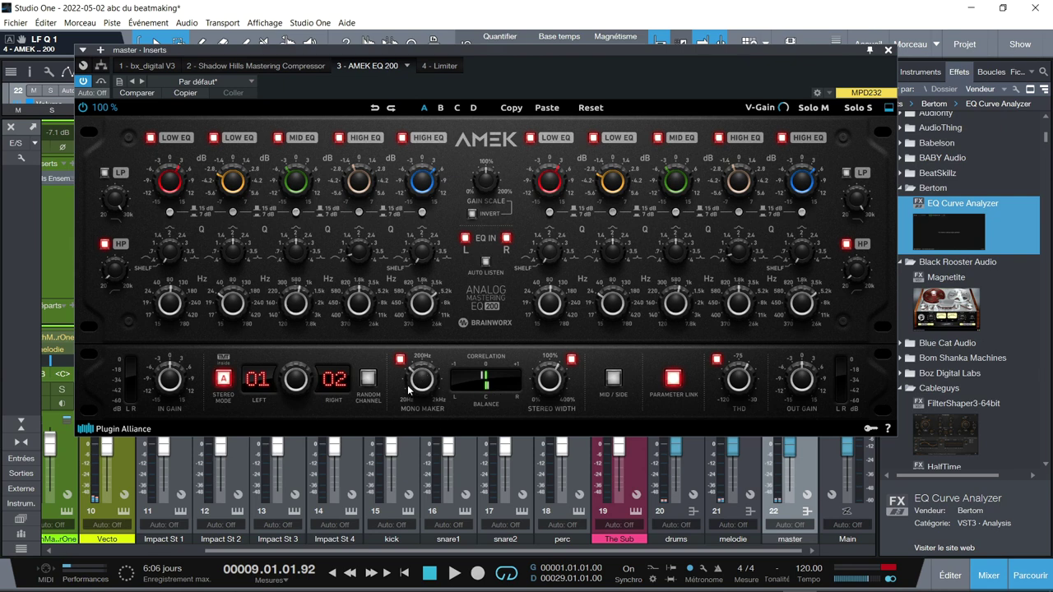
mouse_move(422, 380)
click(826, 112)
key(space)
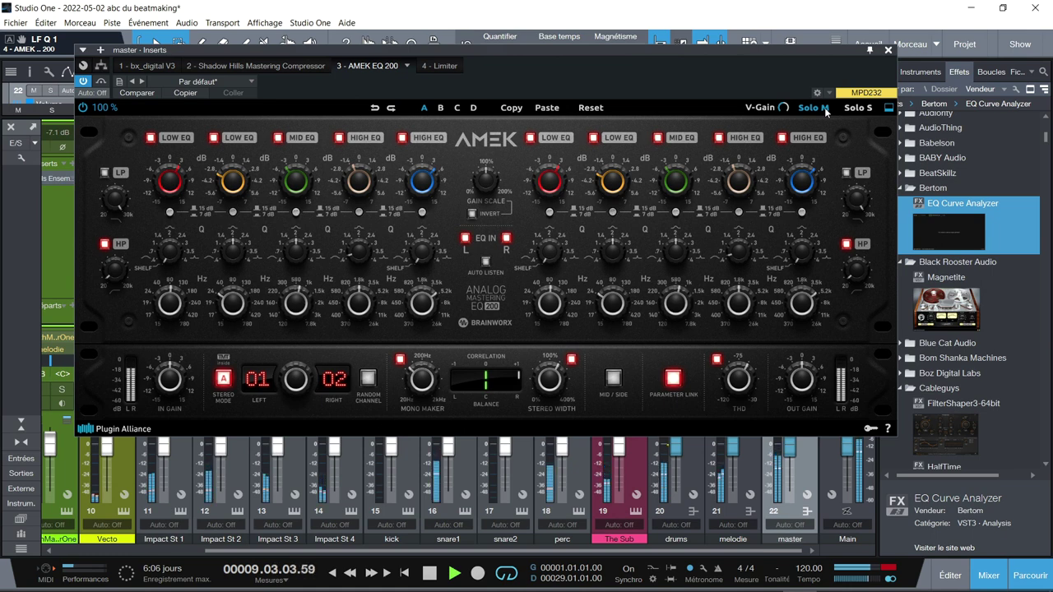
click(825, 111)
click(860, 108)
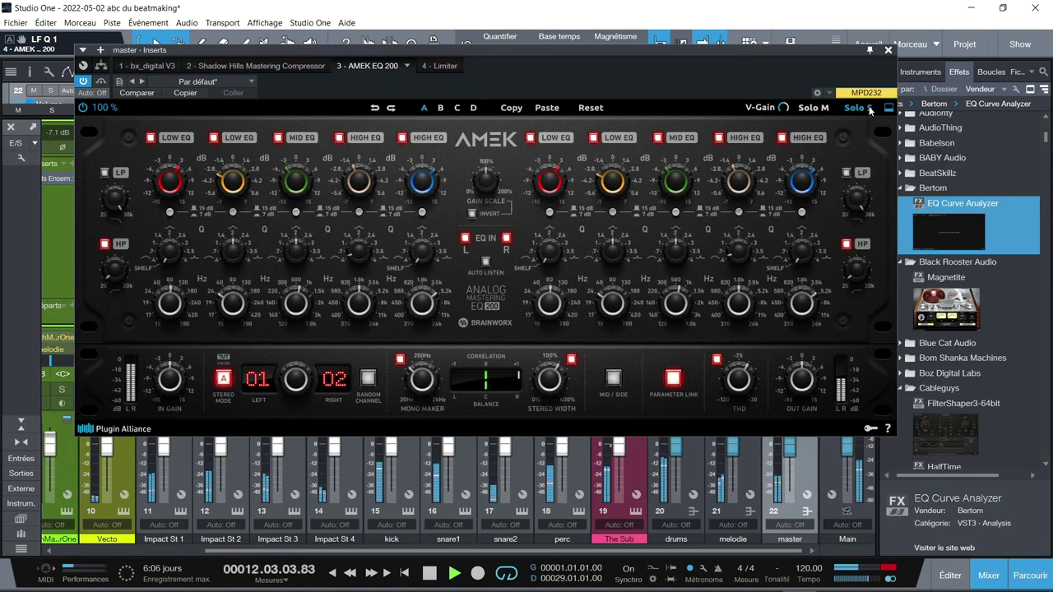
click(868, 108)
key(space)
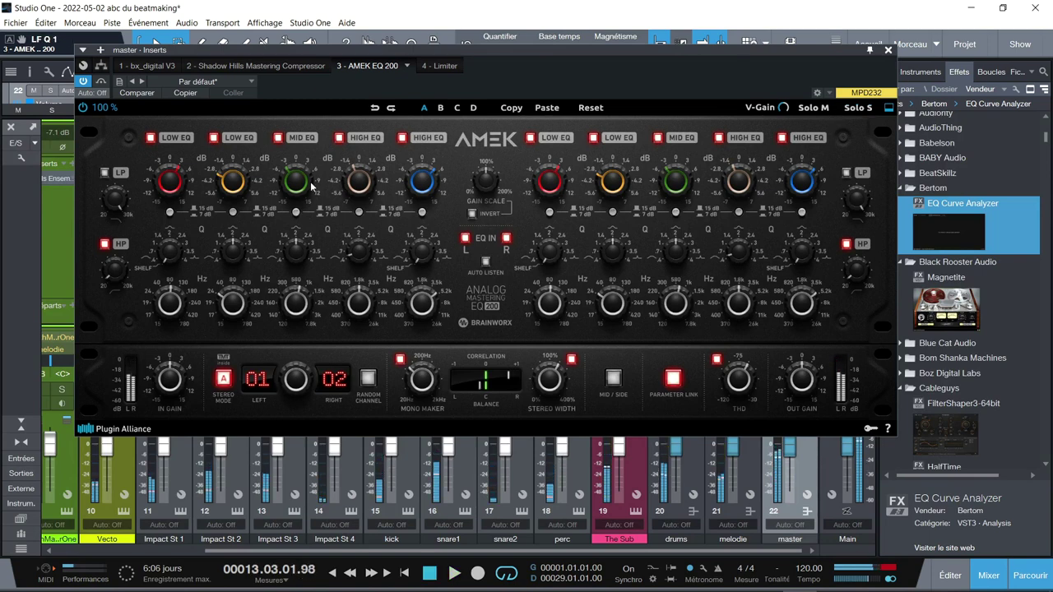
Switch the AMEK EQ 200 to mid/side processing and return it to left/right mode
drag(493, 49, 447, 35)
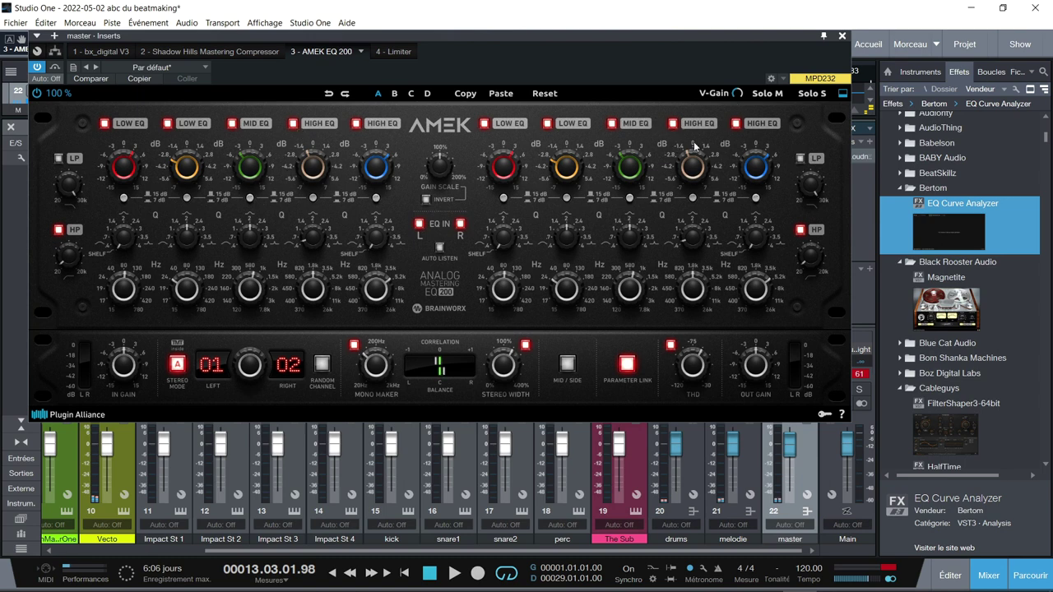
click(567, 365)
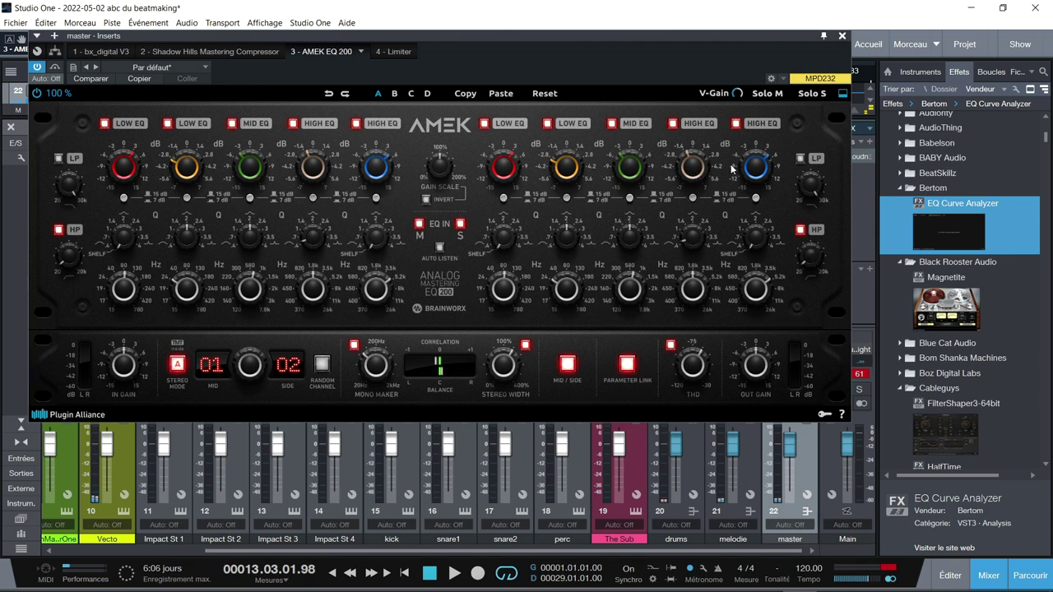
click(567, 362)
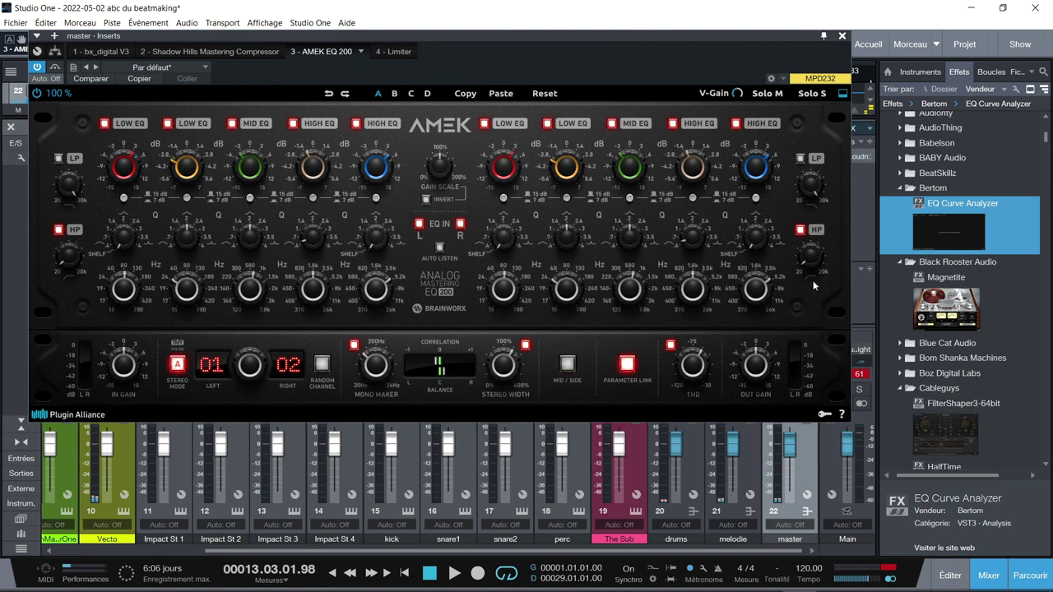
Enable the Limiter on the master bus and reset the Main output's clip indicator
click(397, 51)
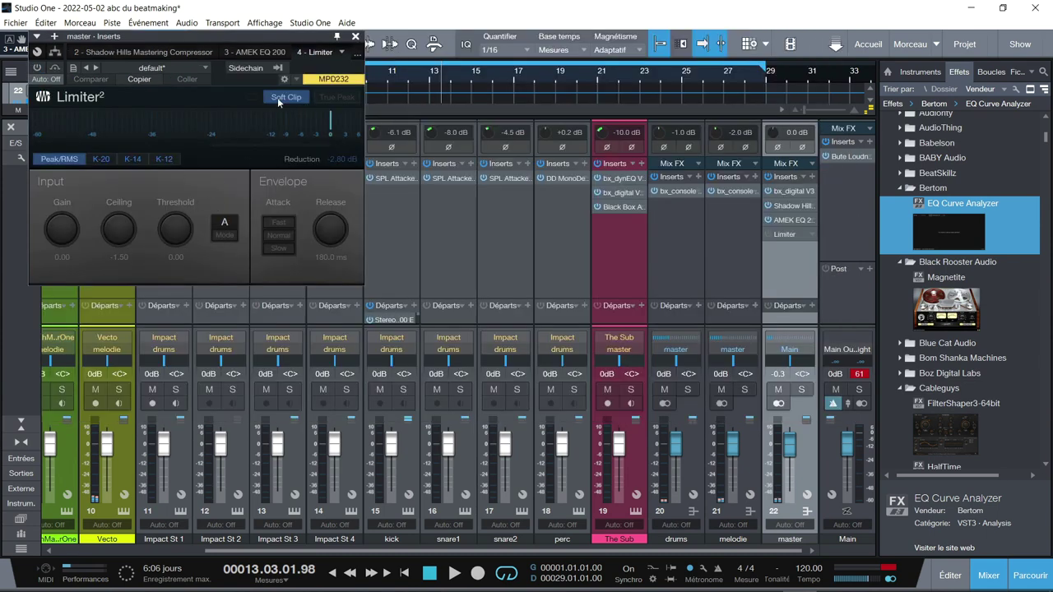
click(37, 67)
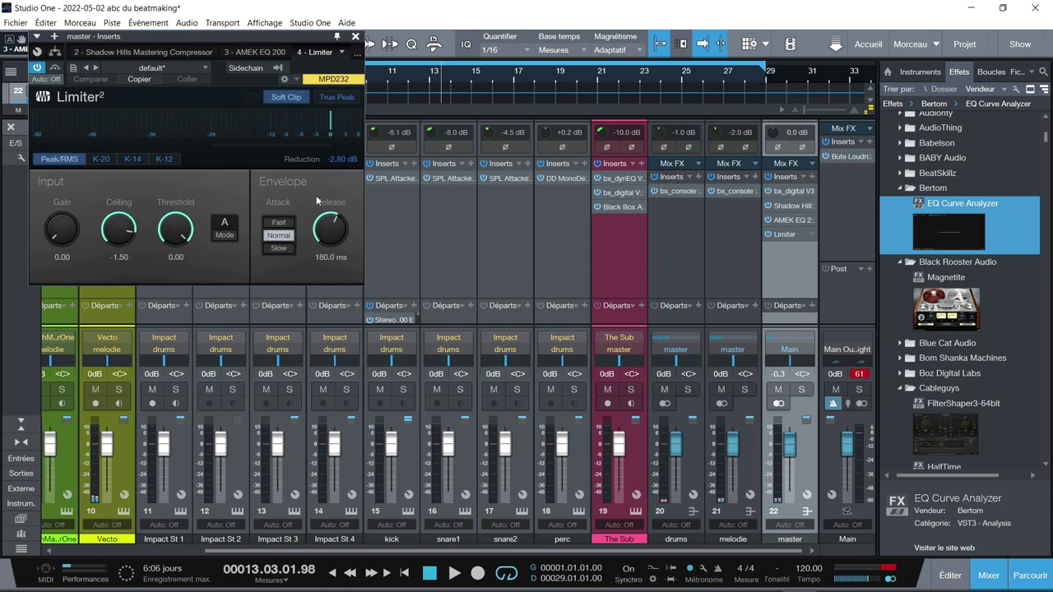
click(858, 375)
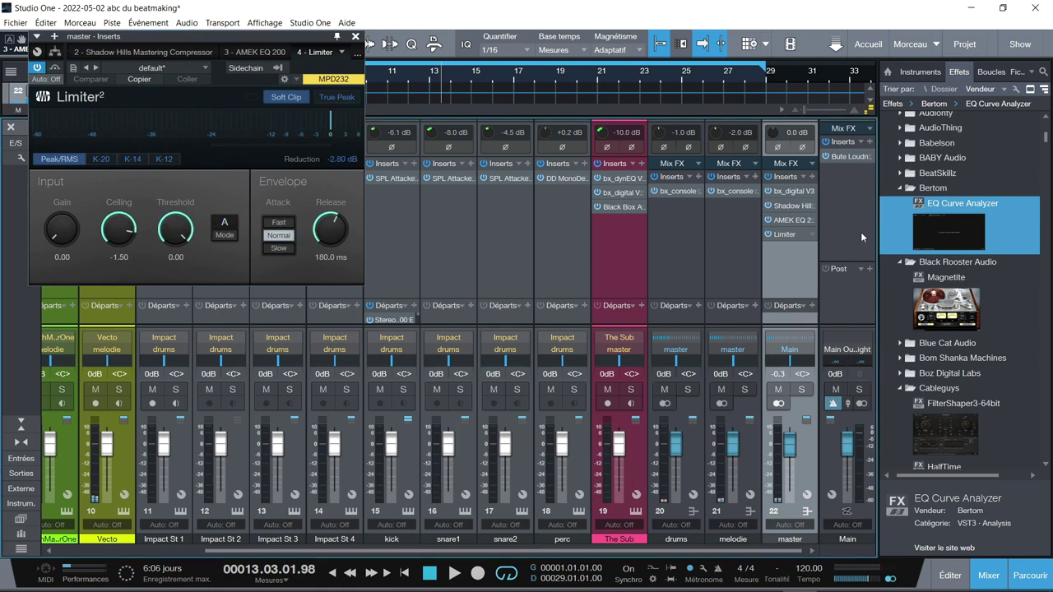
Reset the Main output's Bute Loudness Analyser 2 and measure the beat's loudness by playing it from the start
click(848, 156)
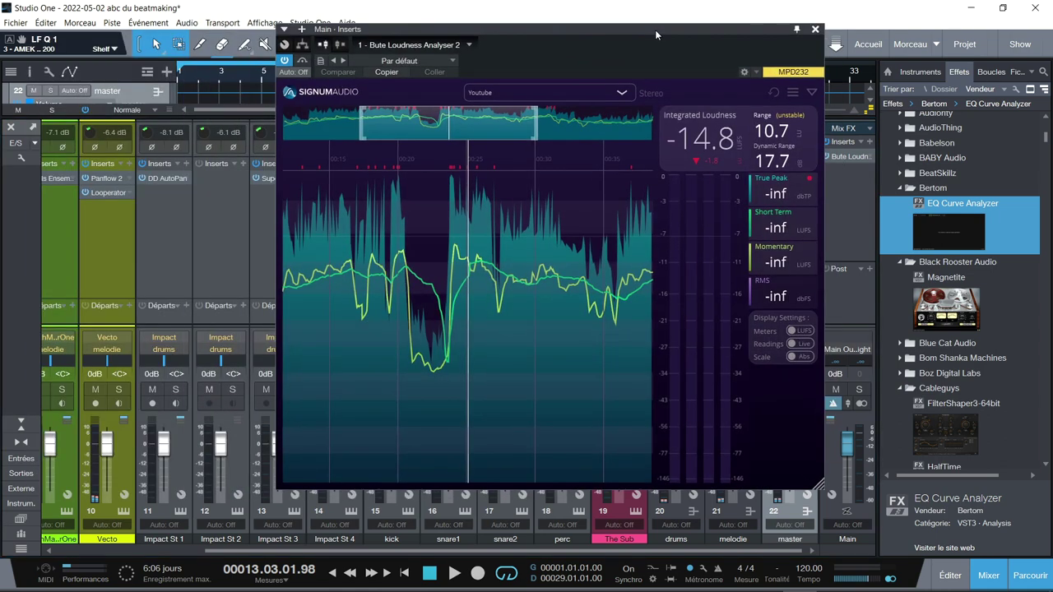
click(773, 92)
drag(681, 29, 796, 26)
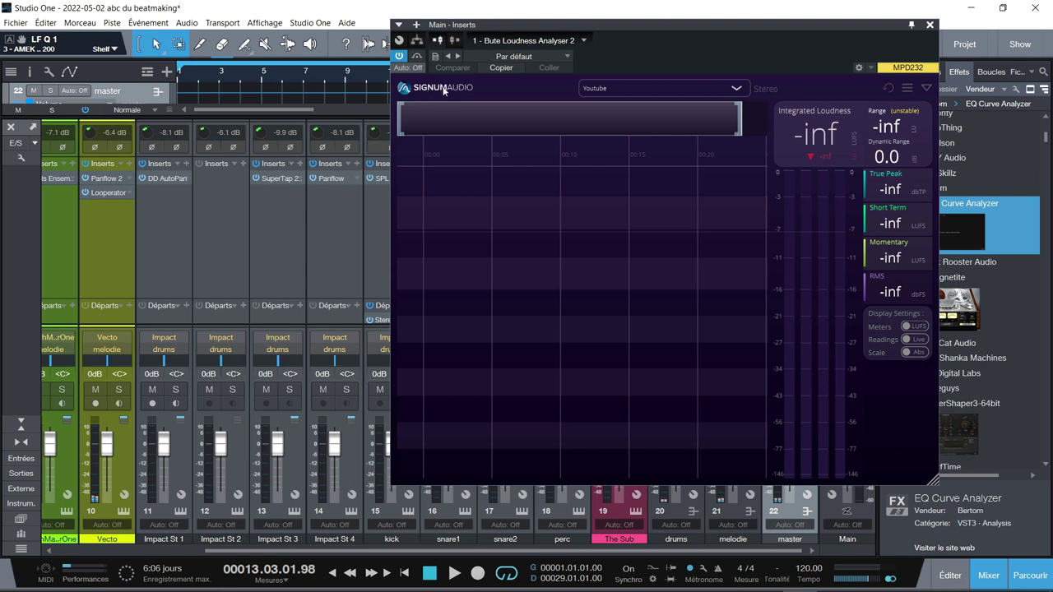
key(KP_Subtract)
key(comma)
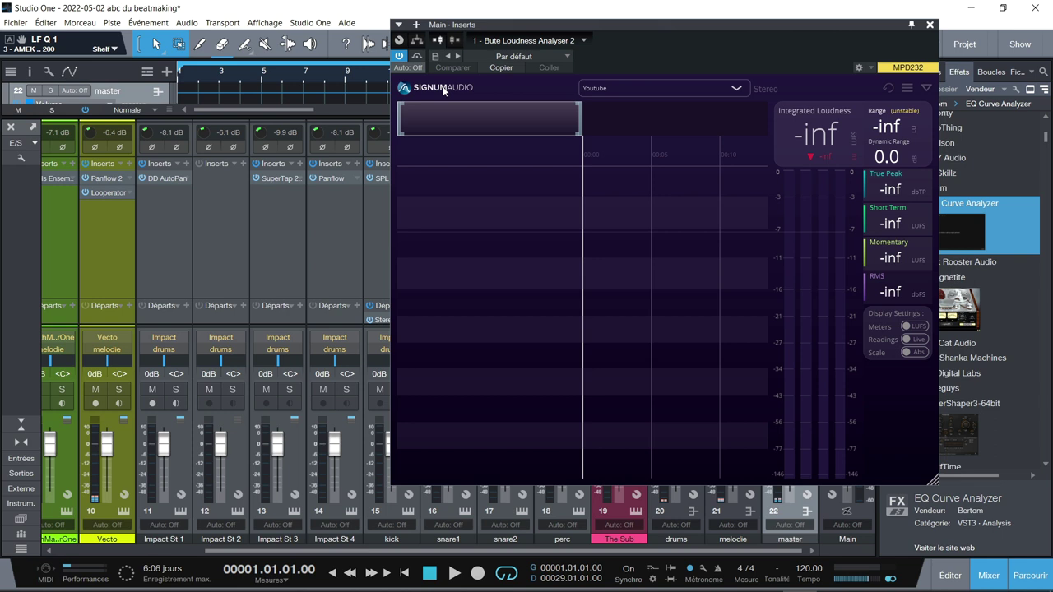
key(space)
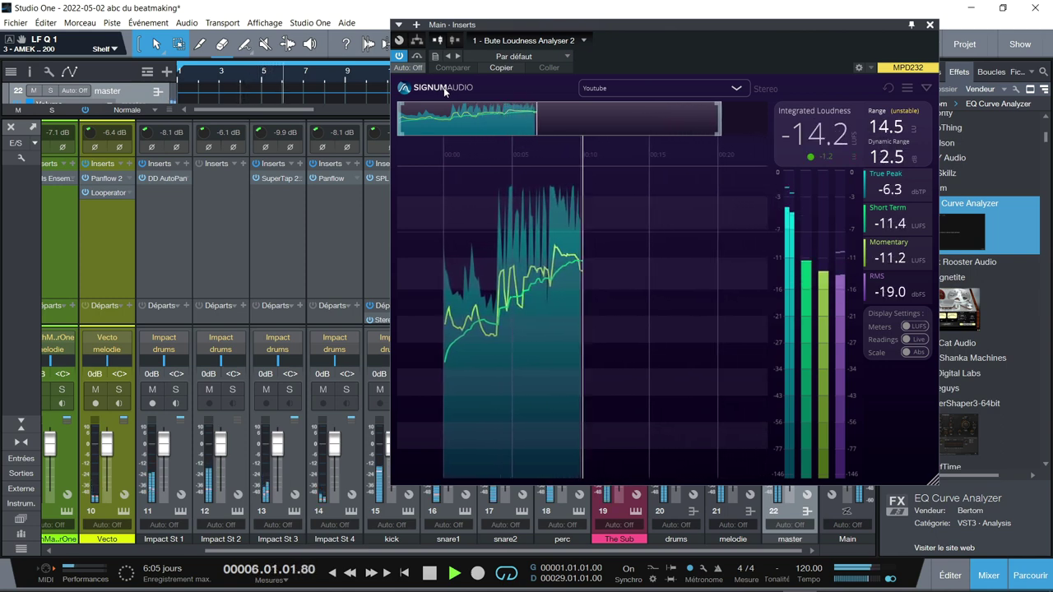
drag(730, 24, 491, 31)
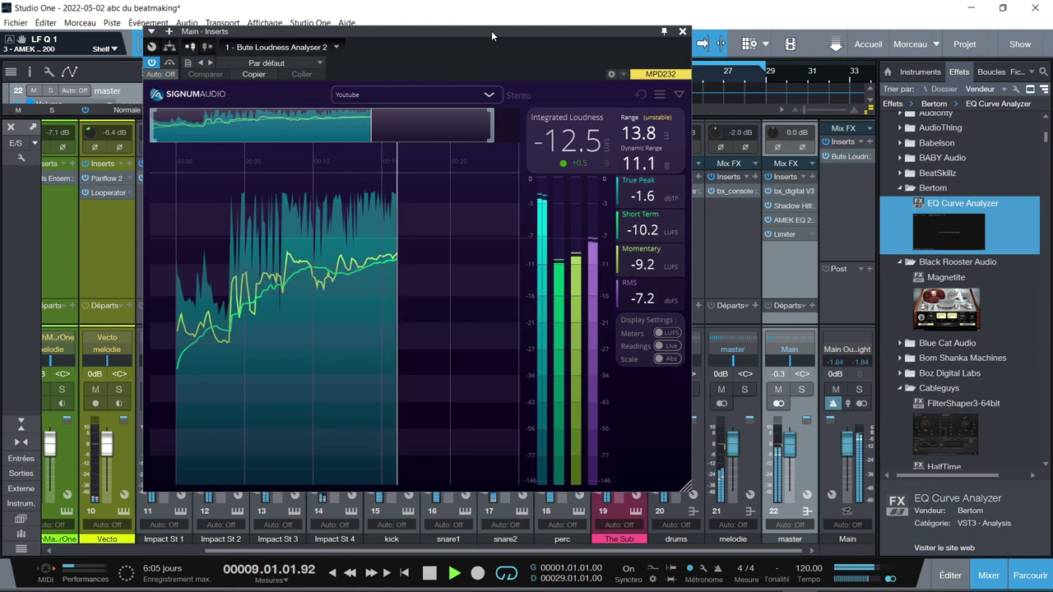
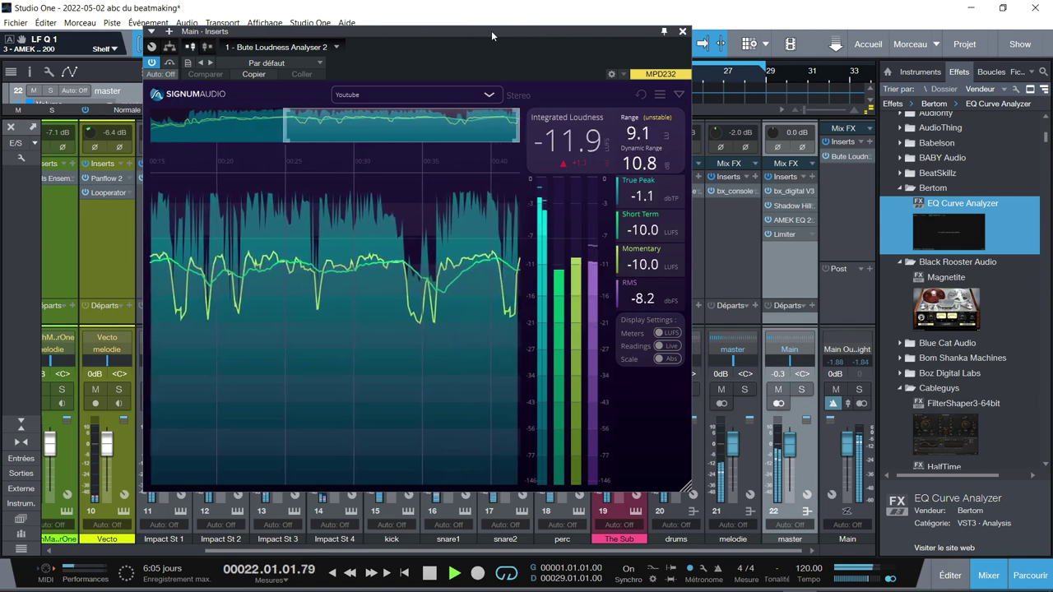
click(682, 33)
Compare the master bus's Shadow Hills Mastering Compressor bypassed and active, and its settings A and B, during playback
click(780, 206)
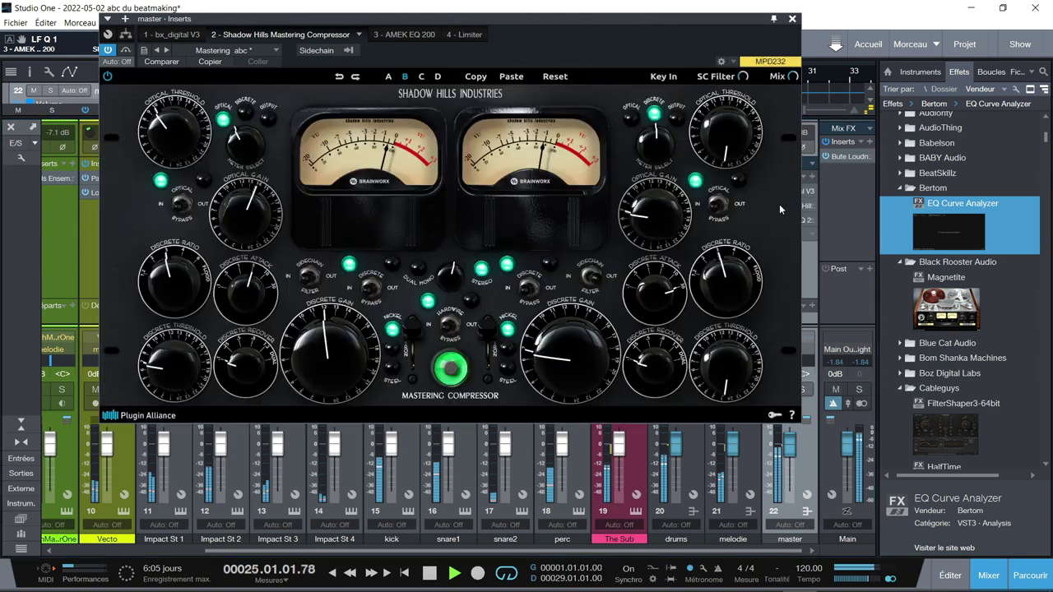
click(107, 75)
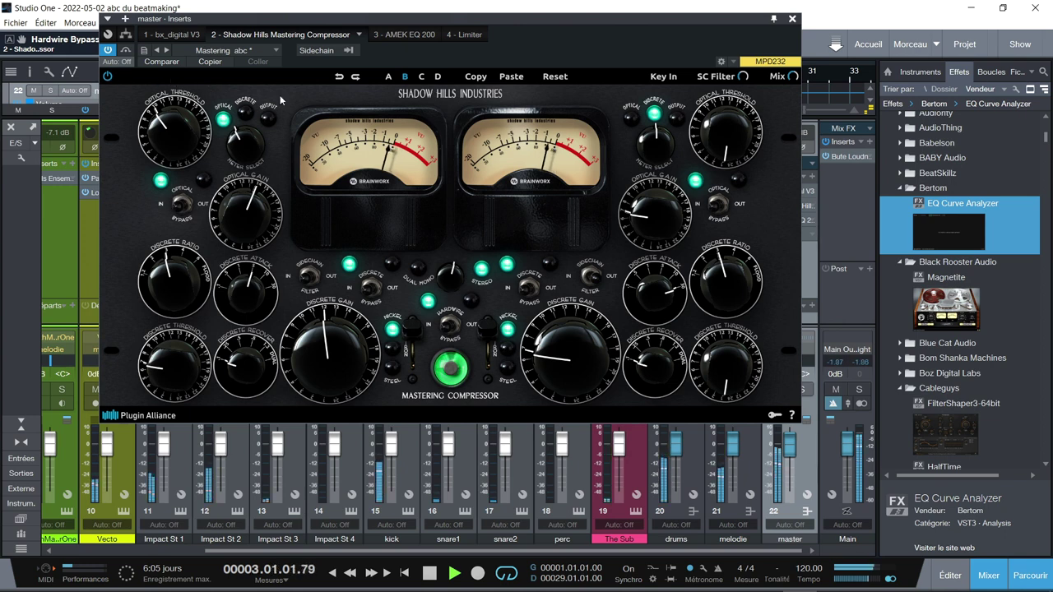
click(387, 78)
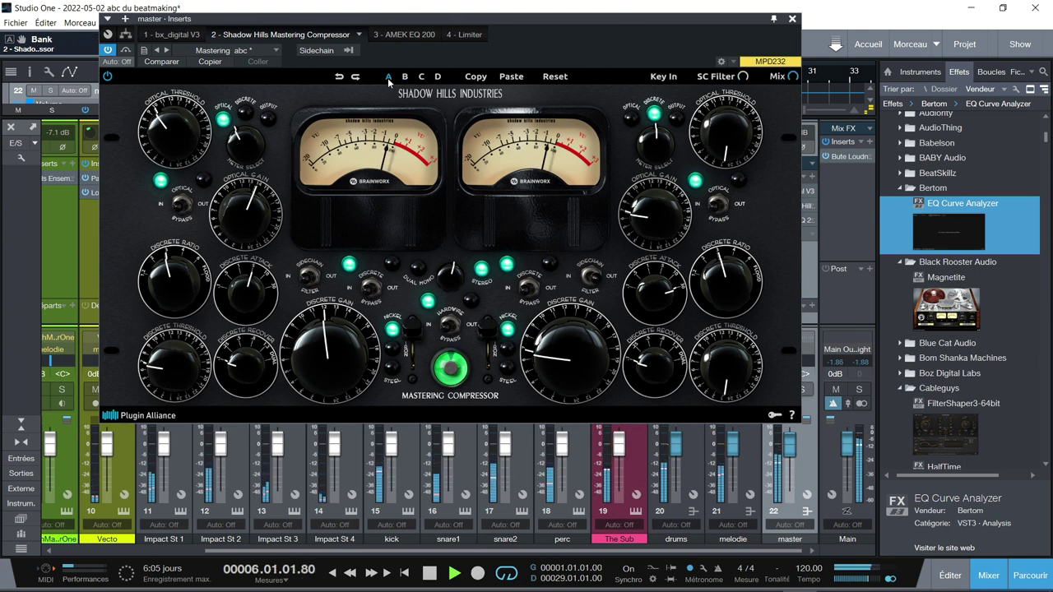
click(406, 77)
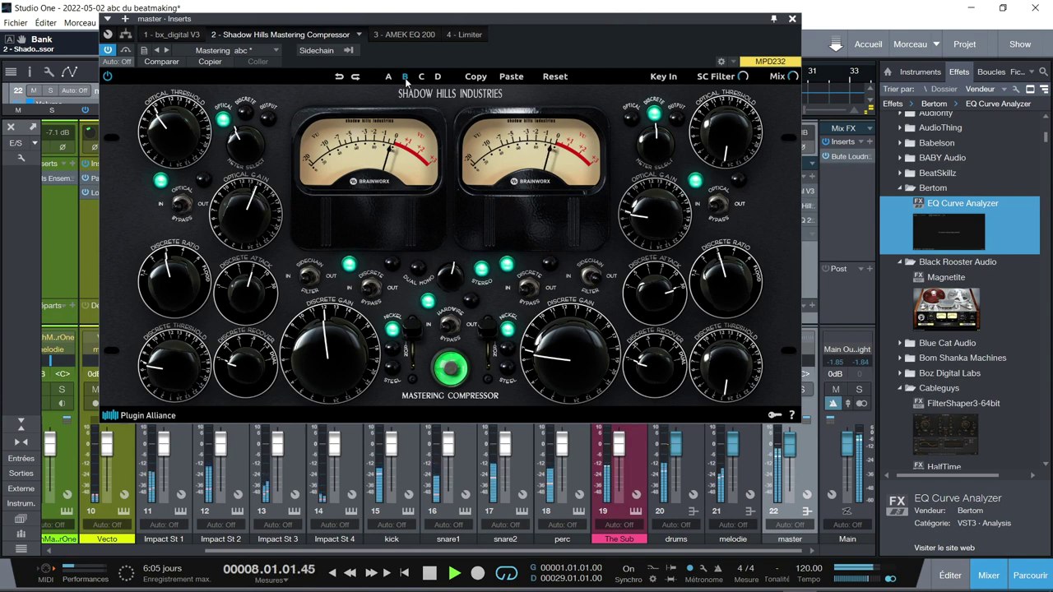
In the compressor's setting C, audition the Iron and Steel transformers and return to Nickel
click(420, 77)
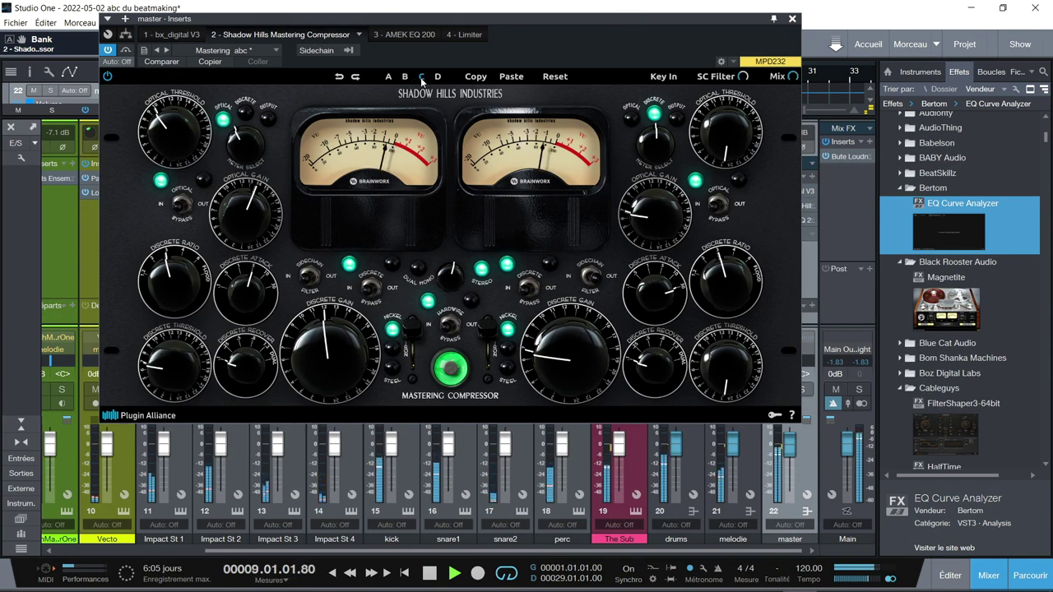
drag(414, 335, 416, 352)
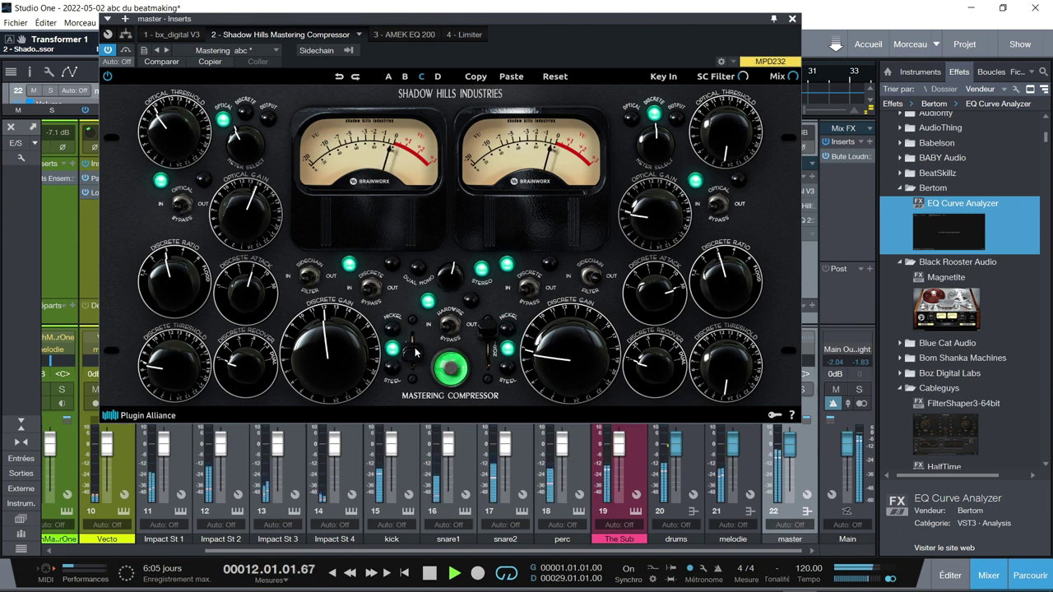
drag(415, 354, 418, 380)
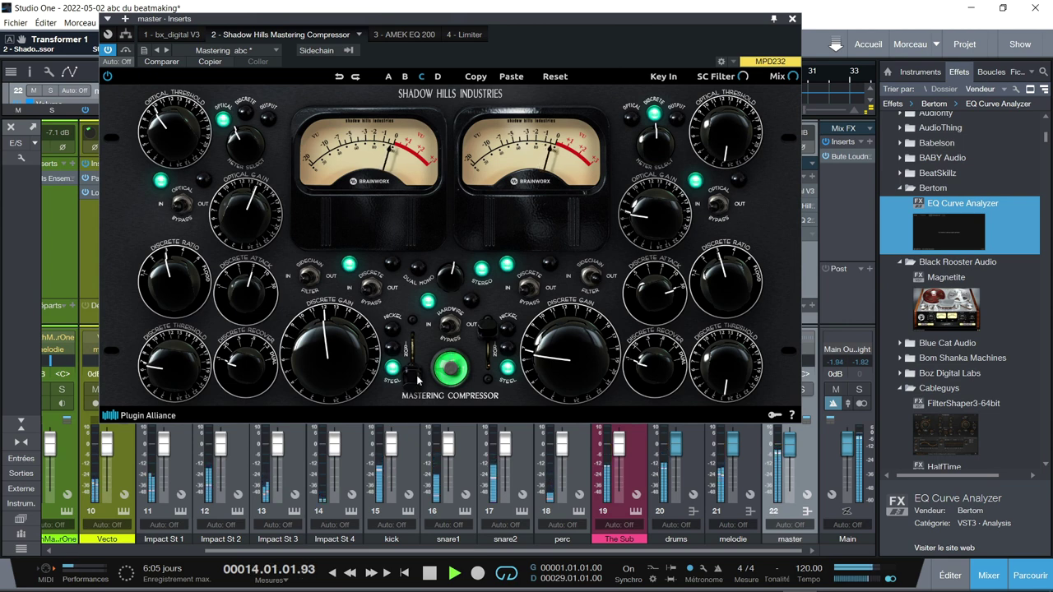
drag(418, 378, 420, 328)
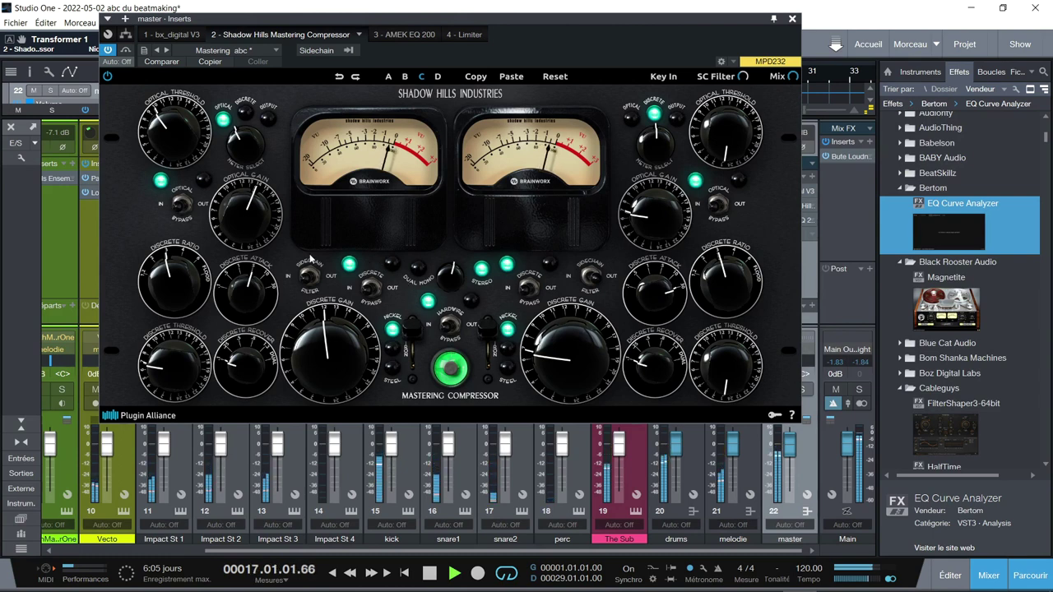
Compare the compressor bypassed and active, and listen to its setting B before stopping playback
click(108, 78)
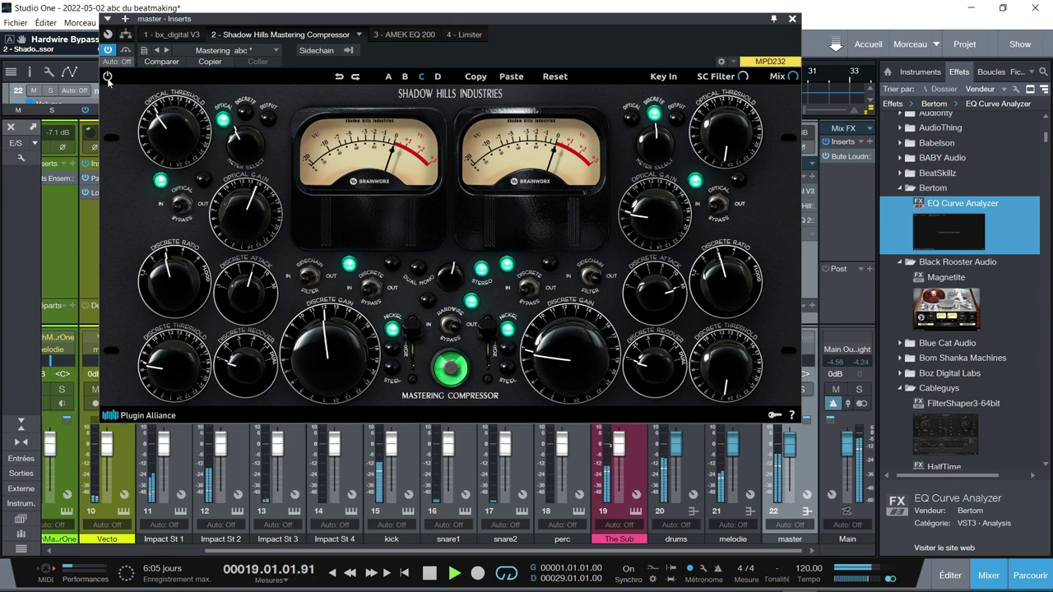
click(108, 78)
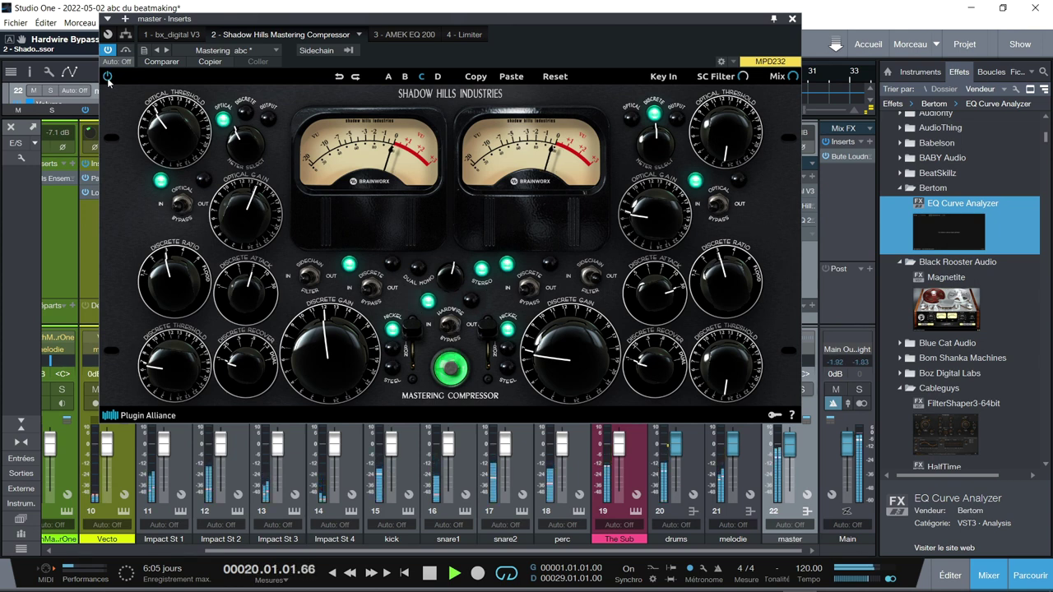
click(404, 77)
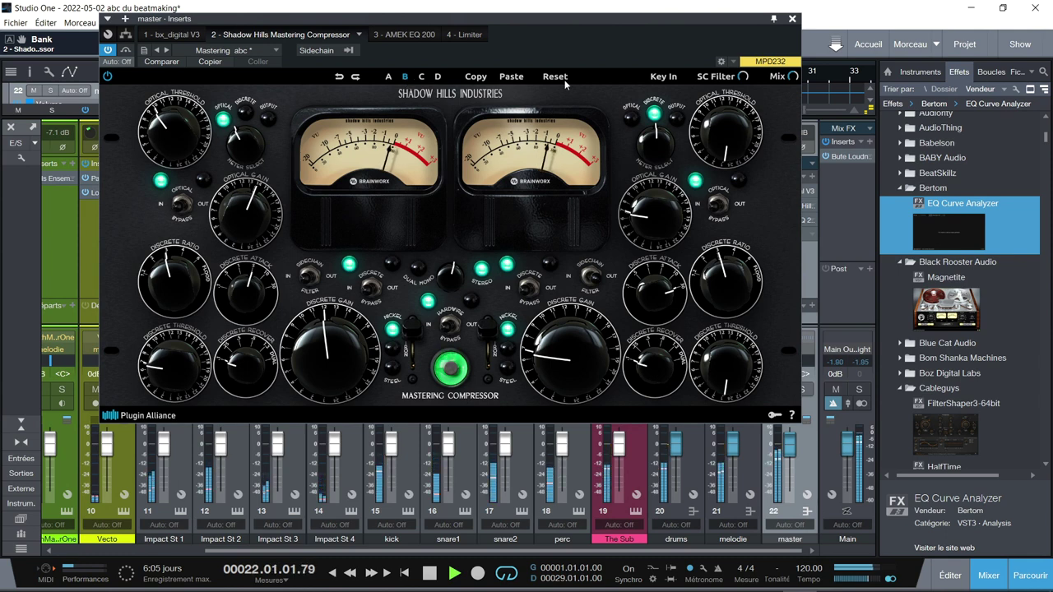
mouse_move(795, 79)
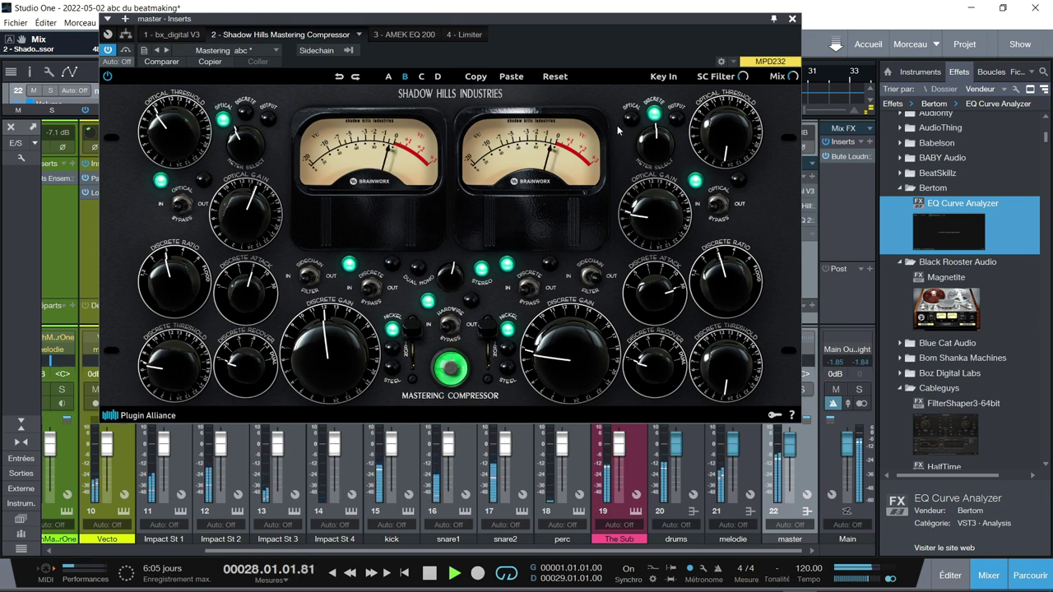
key(space)
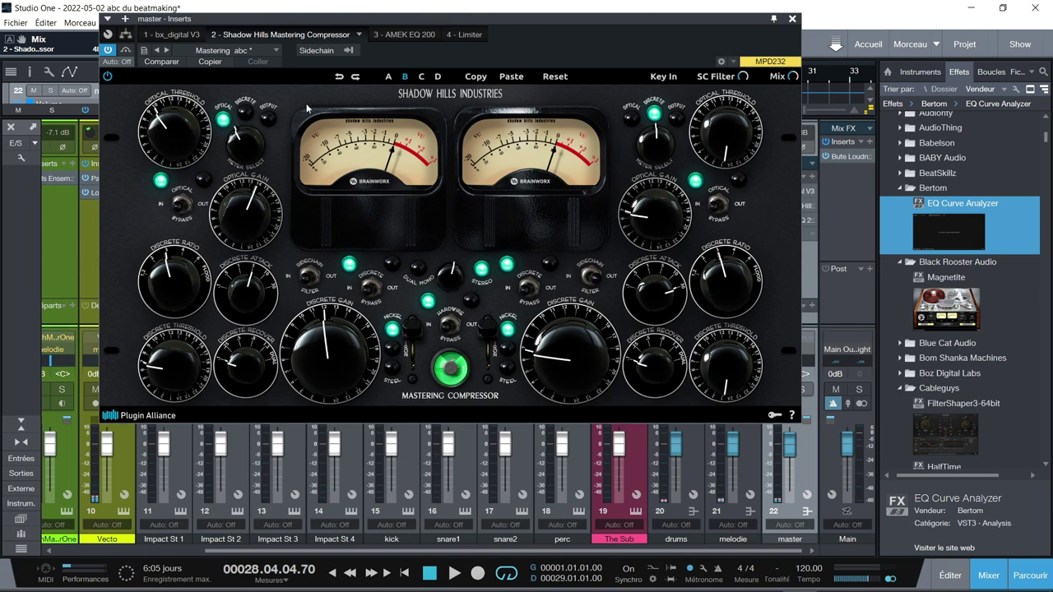
In the compressor's setting C, push the Optical Threshold to an extreme during playback, then back it off to a moderate level
click(421, 76)
key(space)
drag(156, 150, 155, 4)
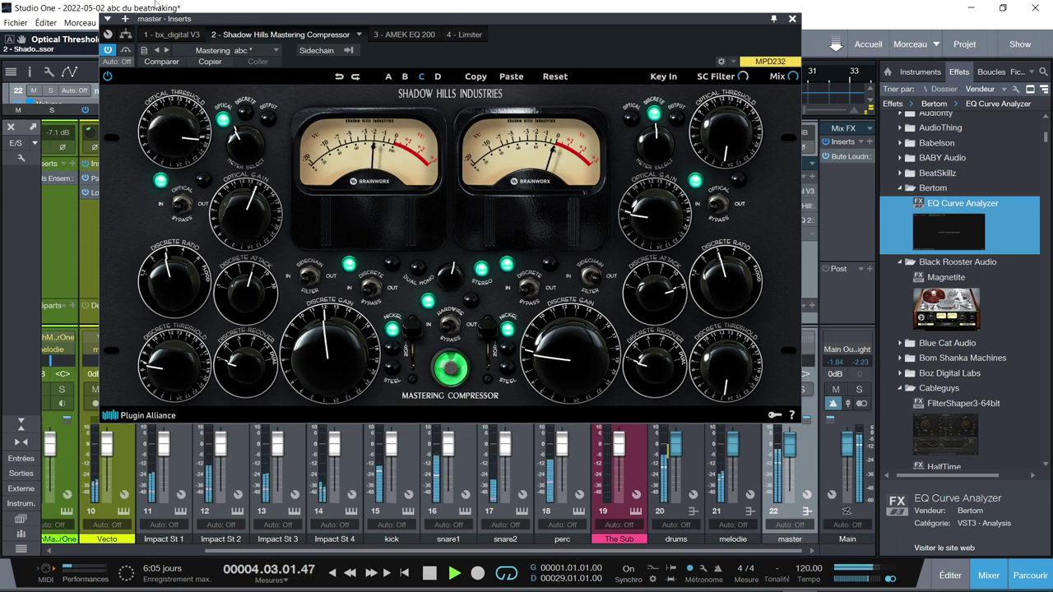
drag(154, 4, 158, 132)
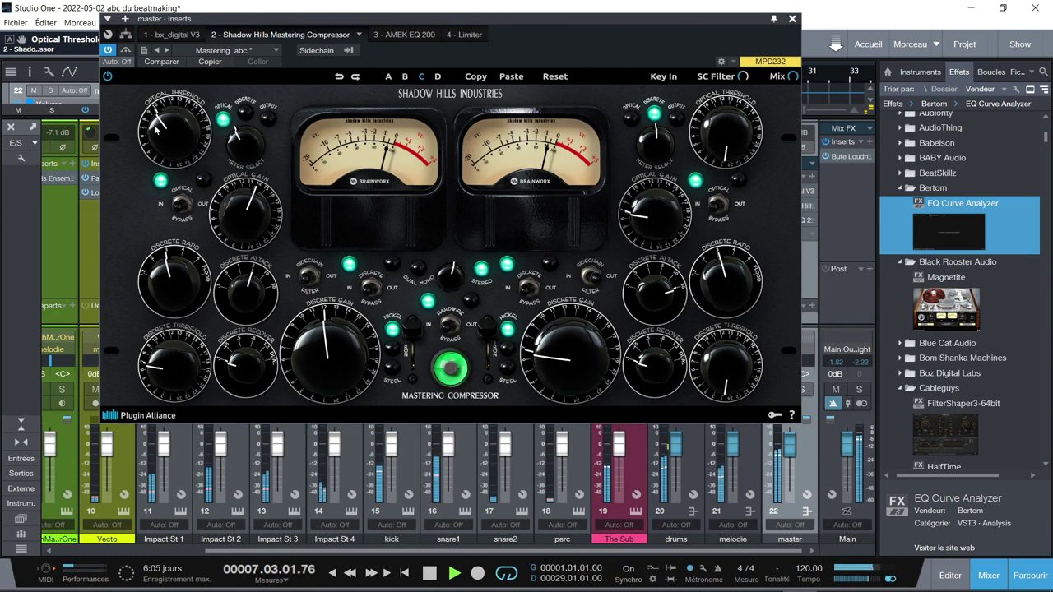
key(space)
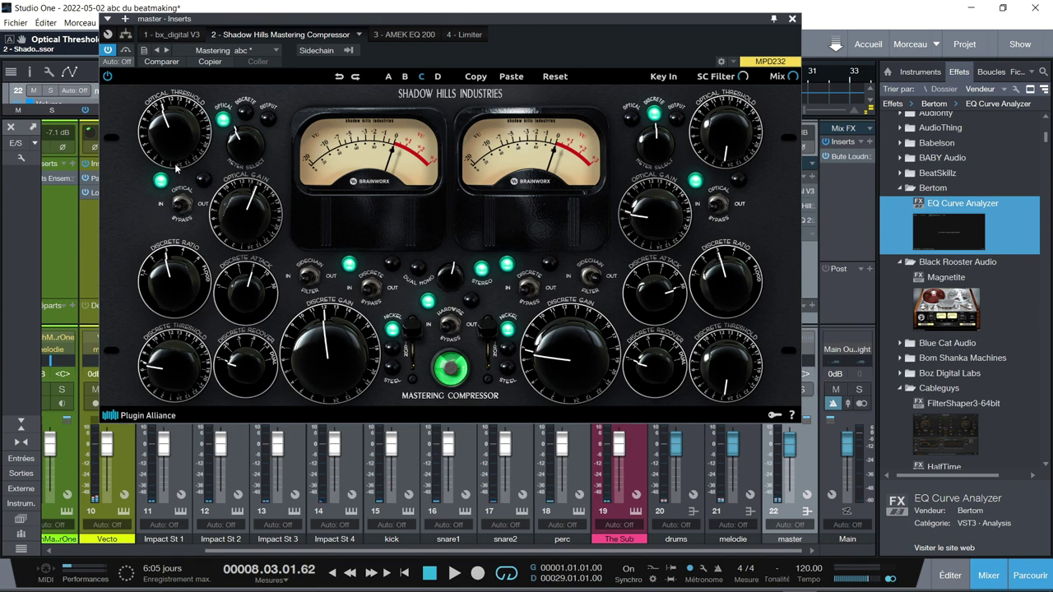
Switch the optical section out during playback, toggle the sidechain filter, and compare the discrete section bypassed and active
key(space)
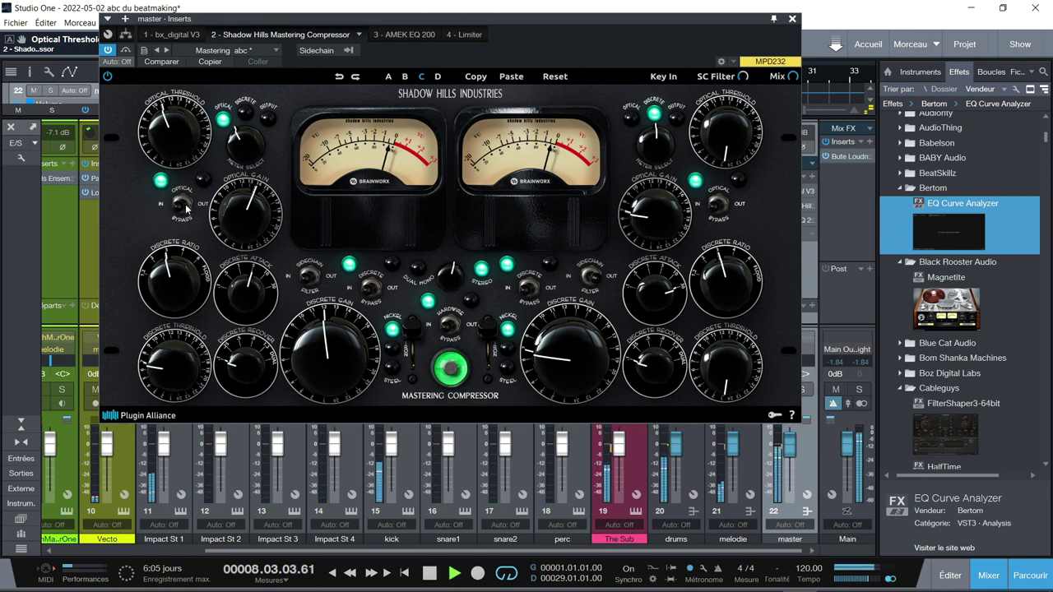
click(188, 208)
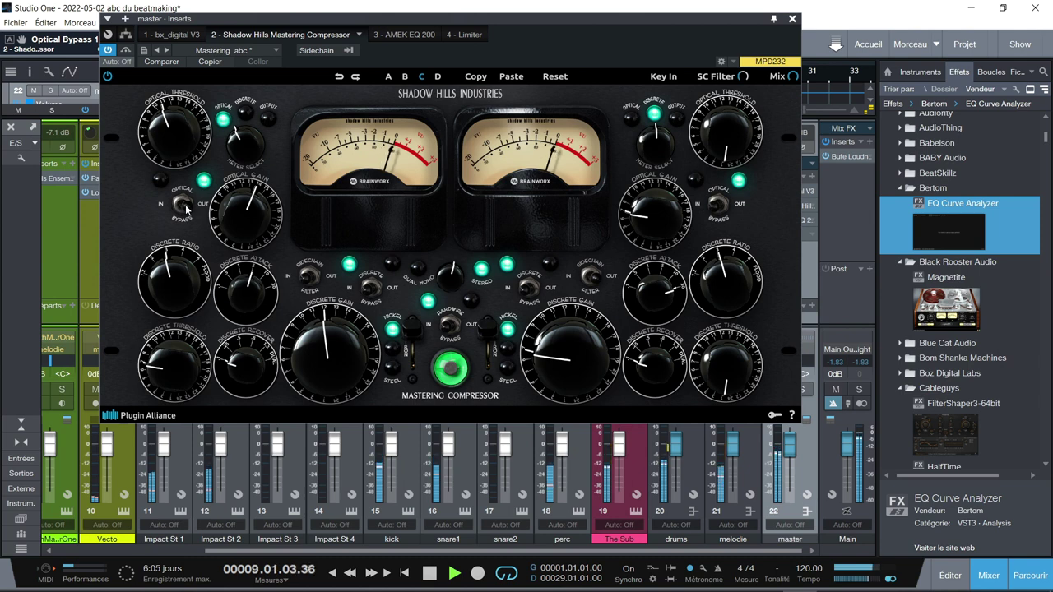
click(317, 280)
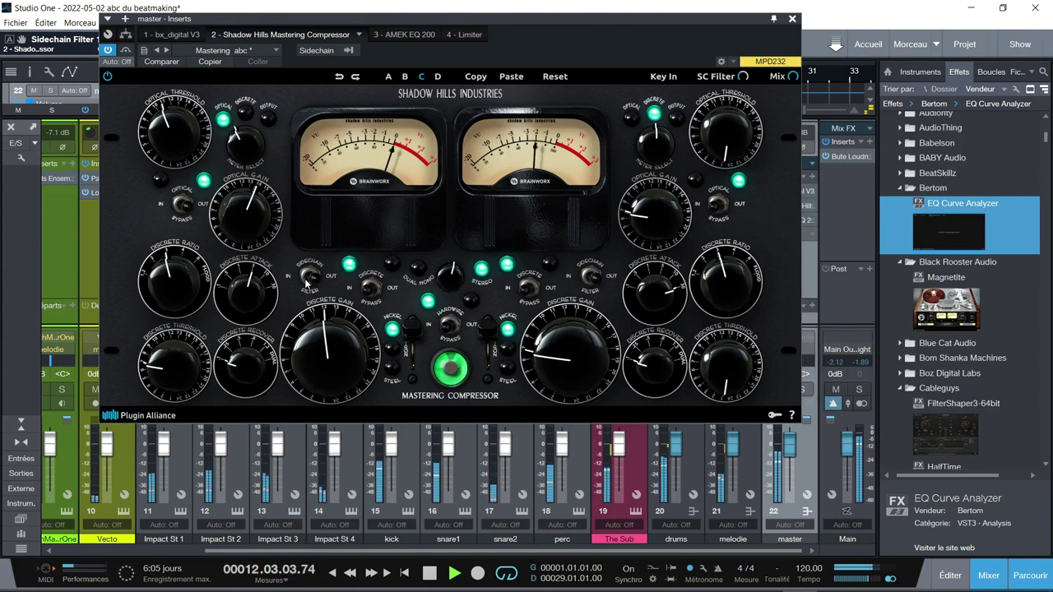
click(373, 287)
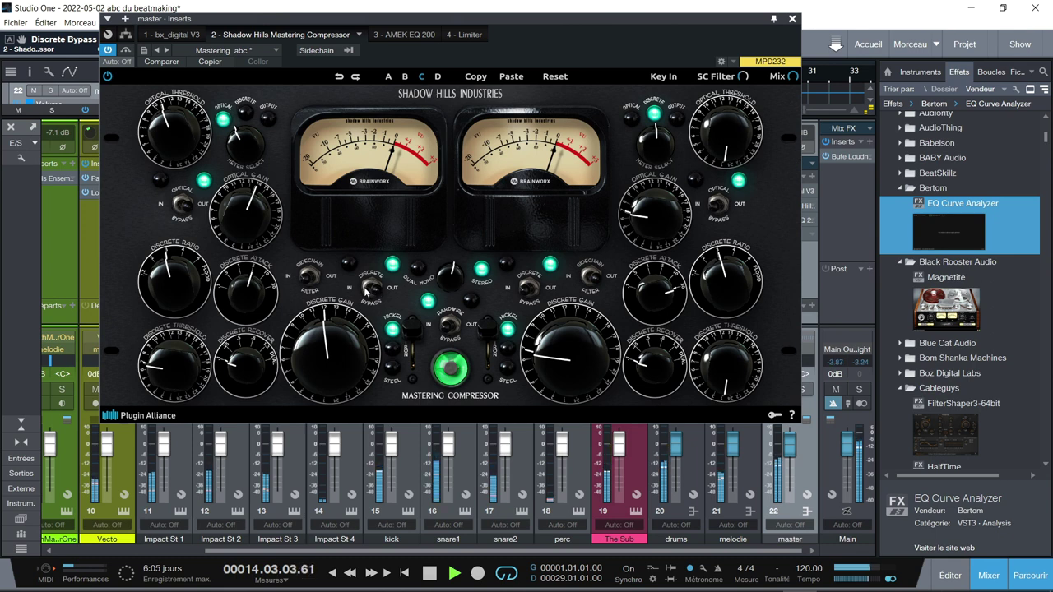
click(369, 288)
Audition the discrete section by sweeping its Threshold and raising its Ratio, Attack and Recover settings
drag(174, 373, 184, 292)
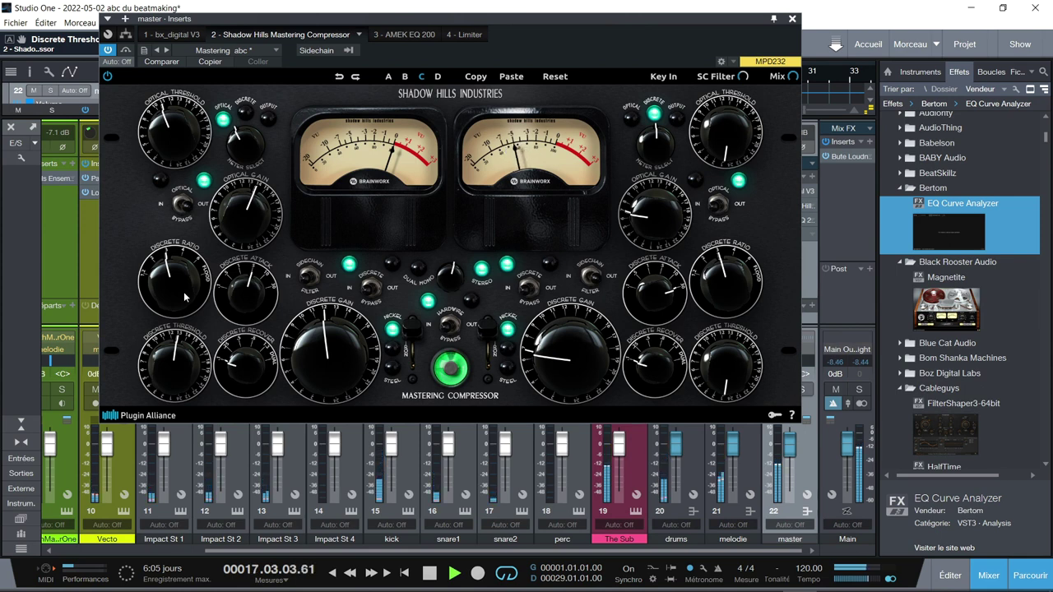
drag(183, 291, 174, 354)
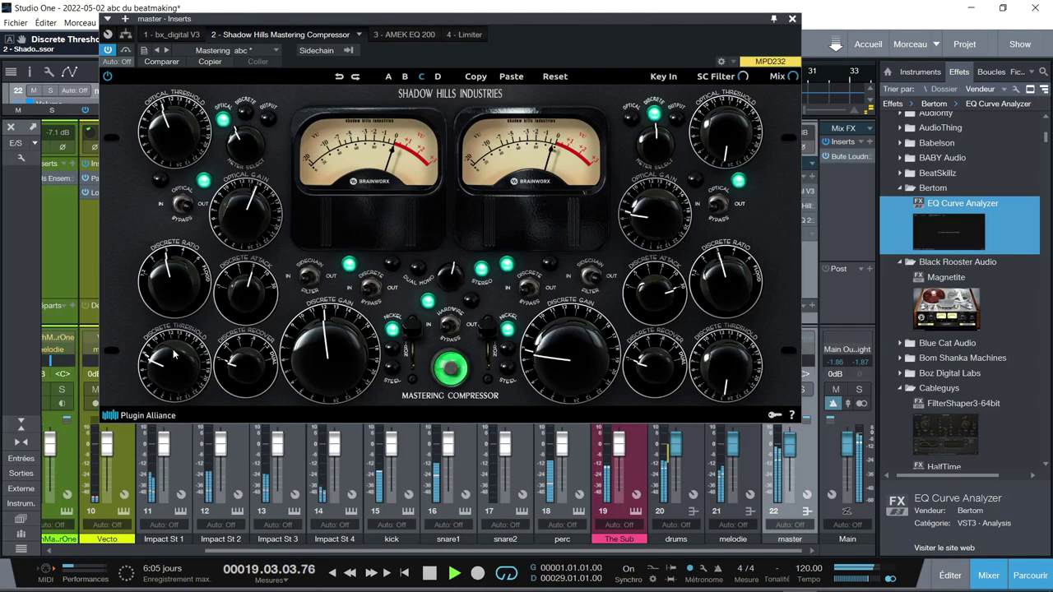
drag(181, 292, 180, 259)
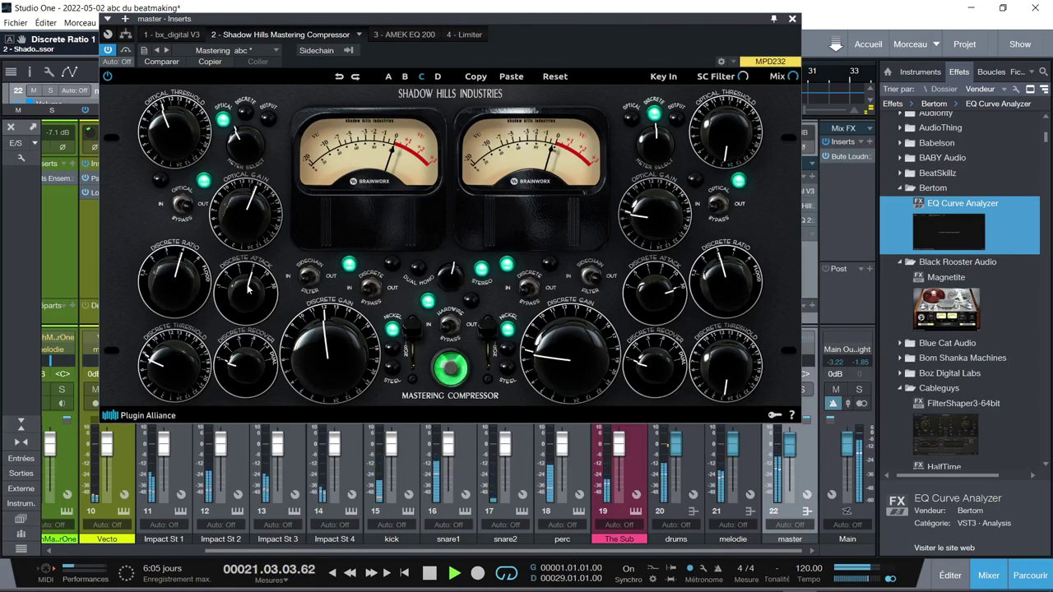
drag(247, 272, 249, 264)
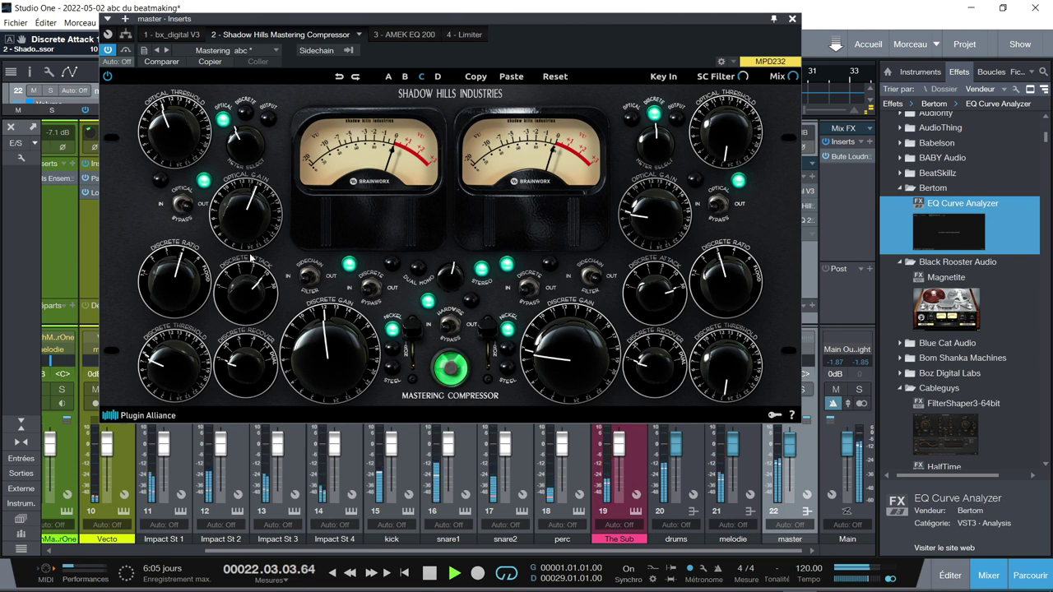
drag(247, 354, 257, 327)
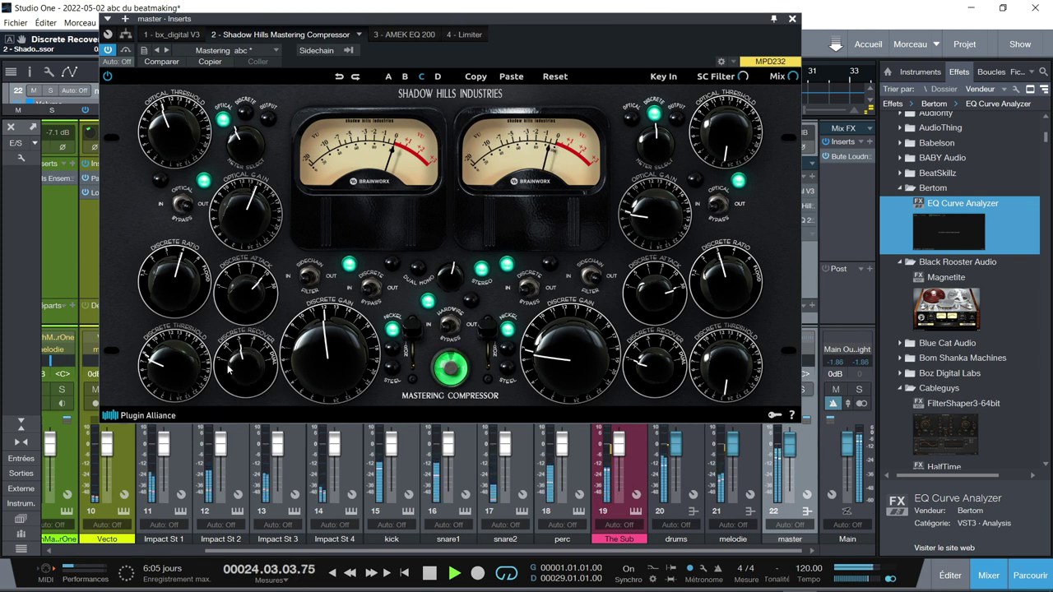
drag(186, 355, 191, 344)
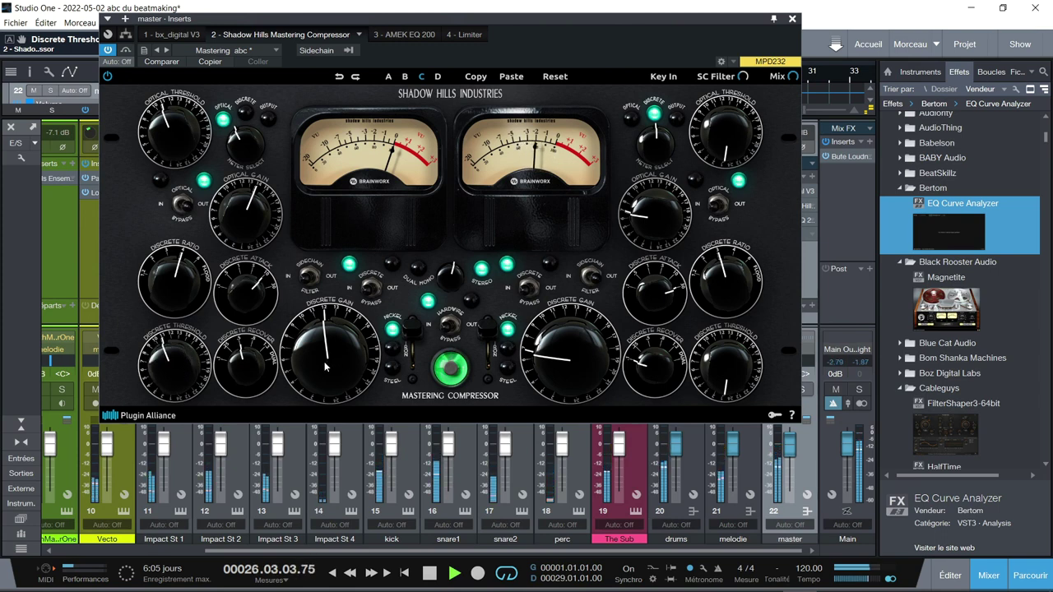
Audition the Iron and Steel output transformers against the adjusted discrete compression and return to Nickel
drag(418, 332, 418, 352)
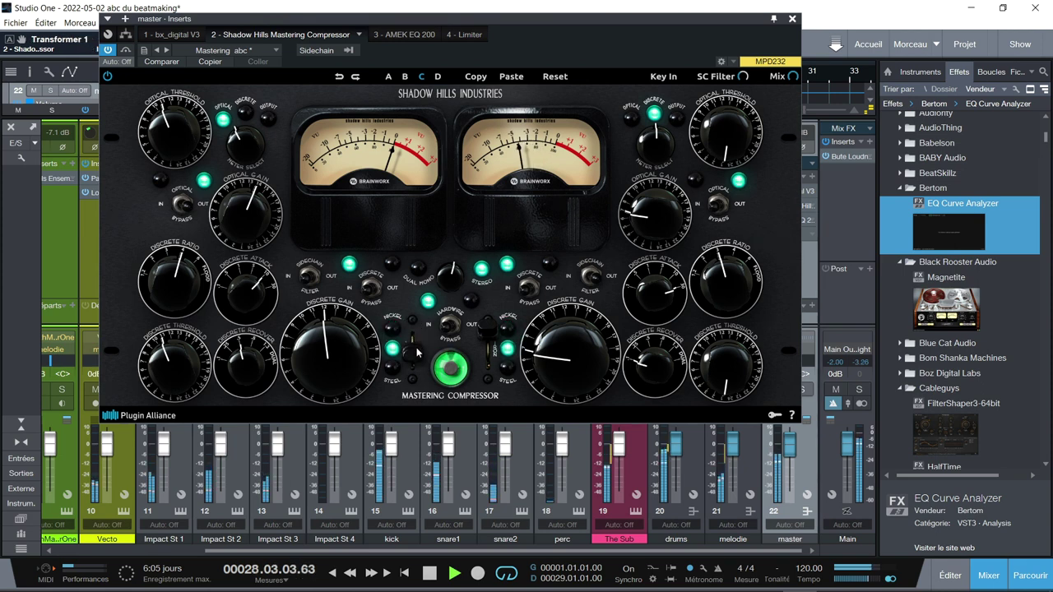
drag(418, 352, 417, 372)
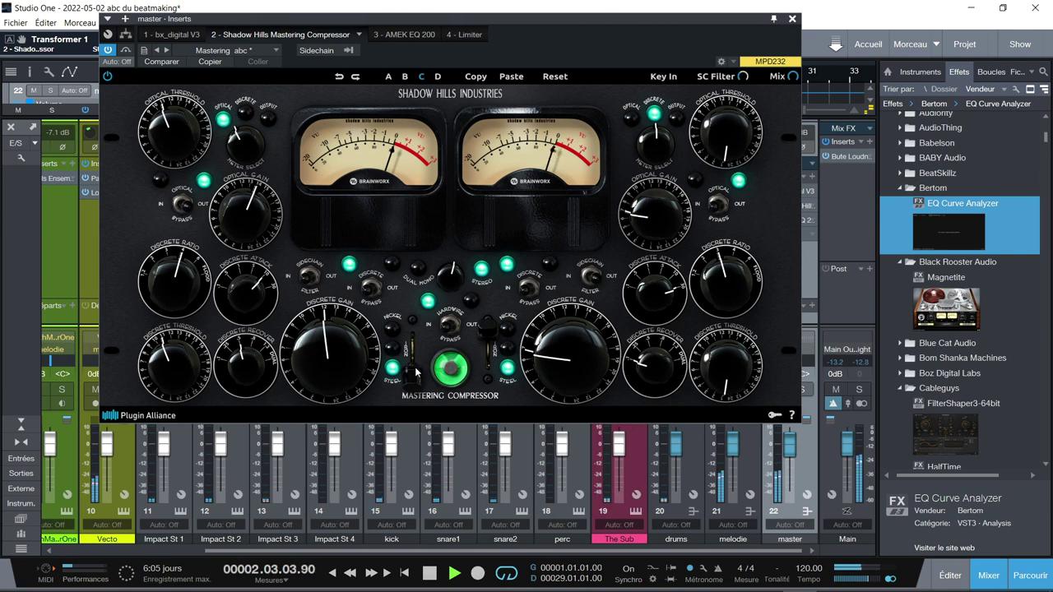
drag(417, 372, 419, 329)
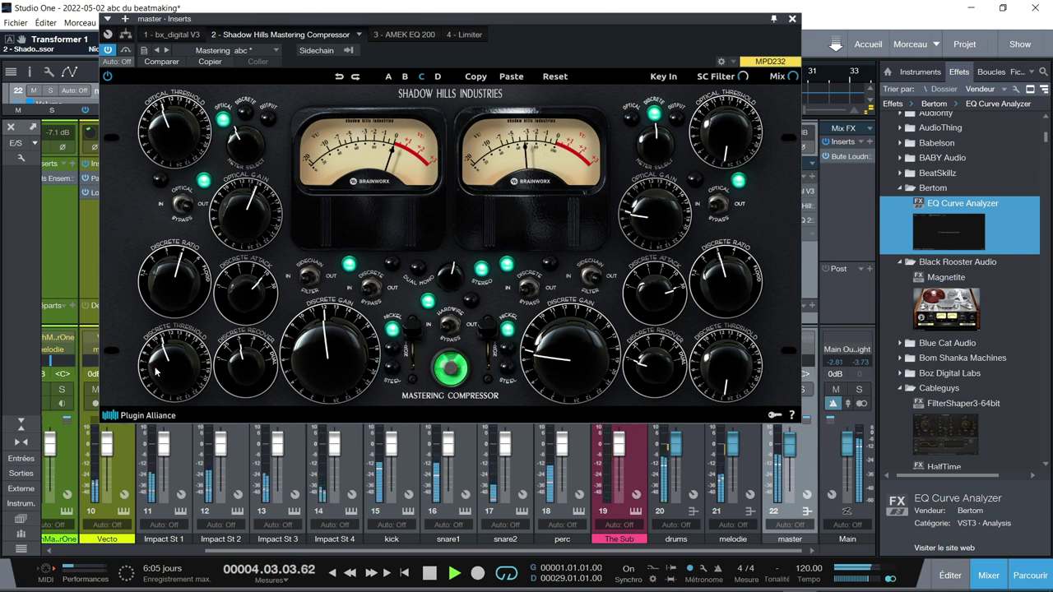
Ease the discrete compression by lowering its Threshold, Ratio, Attack and Recover settings
drag(164, 363, 164, 388)
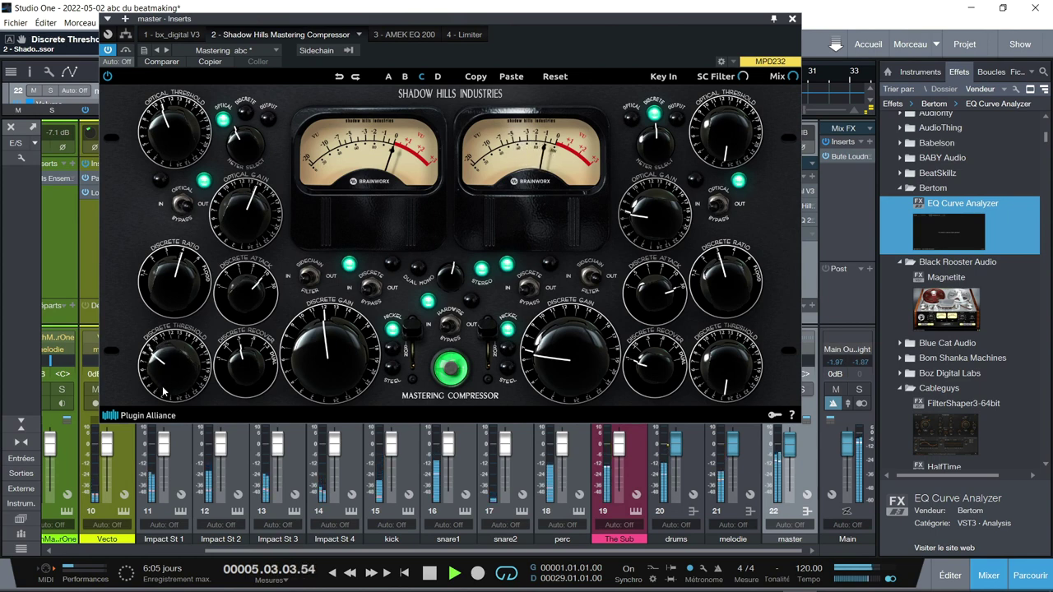
drag(163, 395, 162, 402)
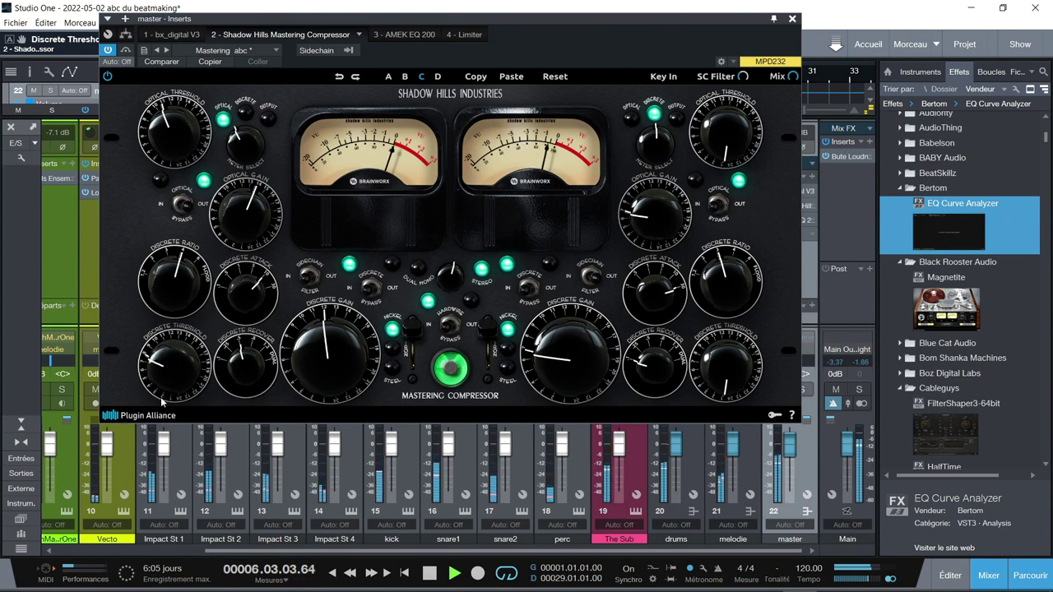
drag(180, 277, 169, 309)
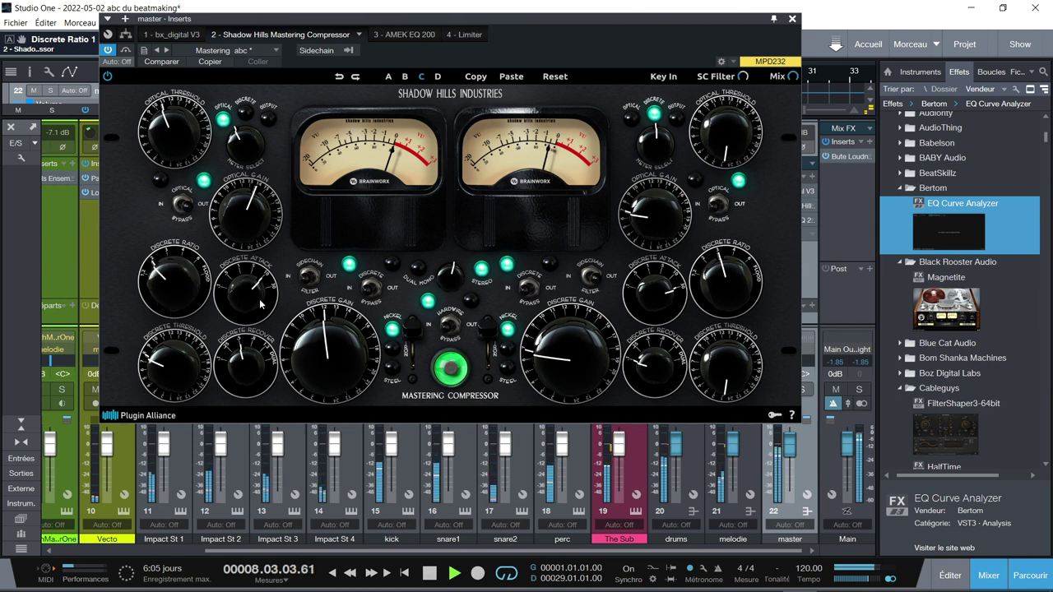
drag(255, 297, 237, 407)
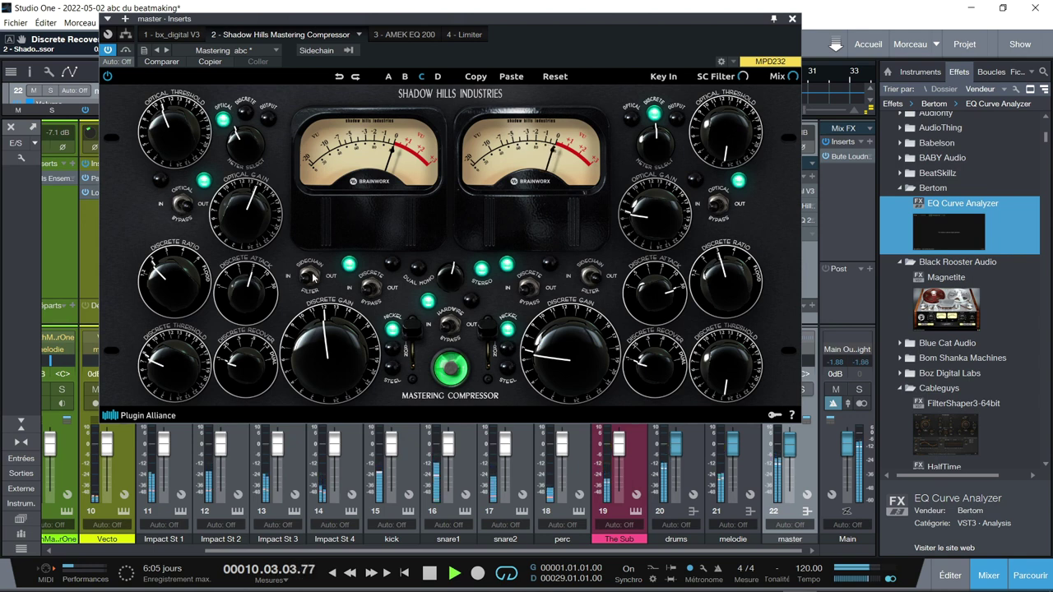
Compare the compressor's setting C with settings B and A during playback, finishing on C
click(405, 76)
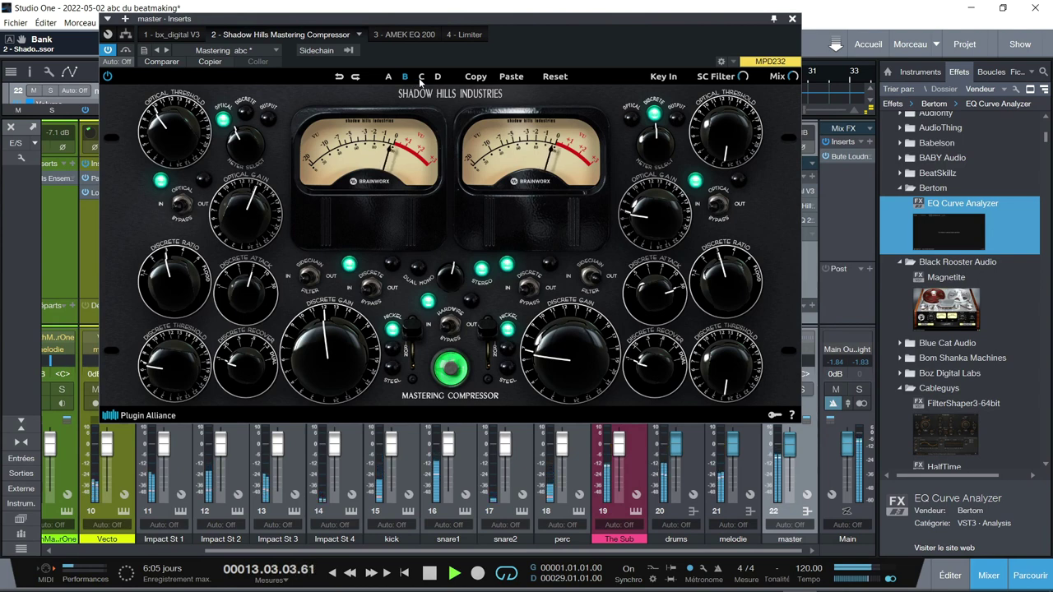
click(421, 77)
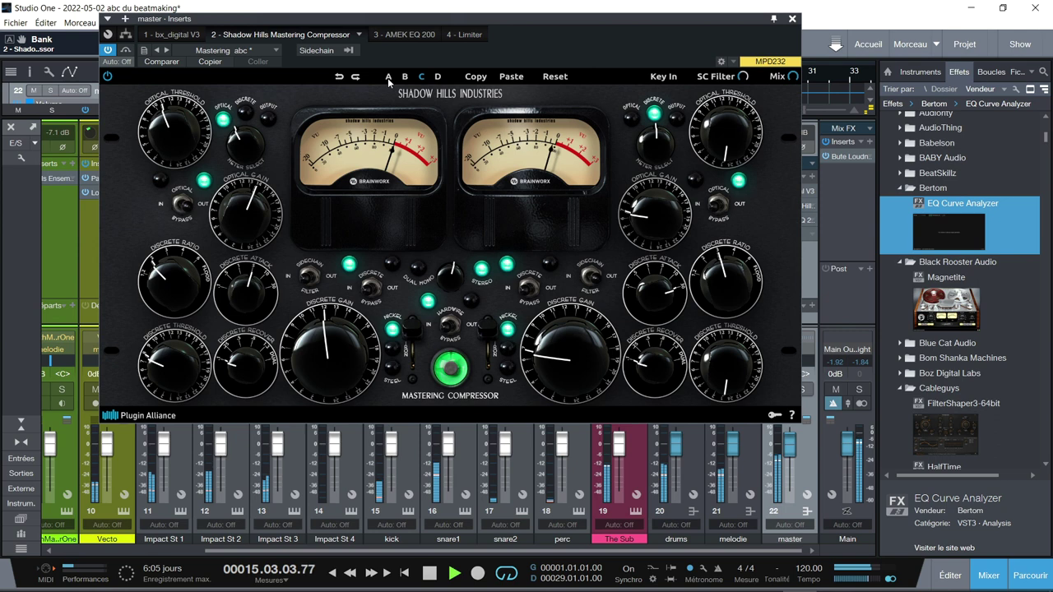
click(387, 78)
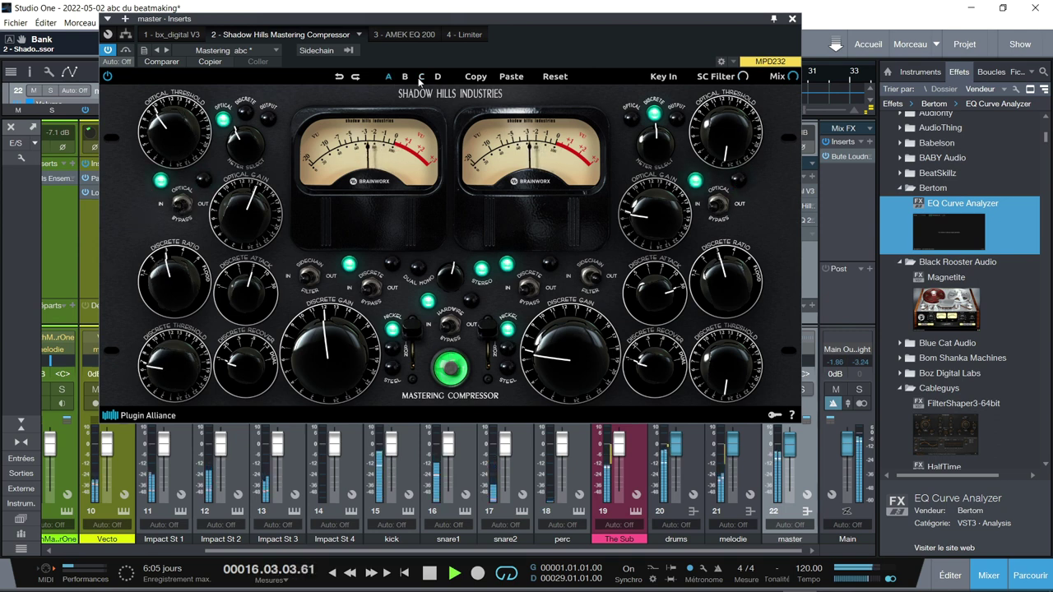
click(421, 75)
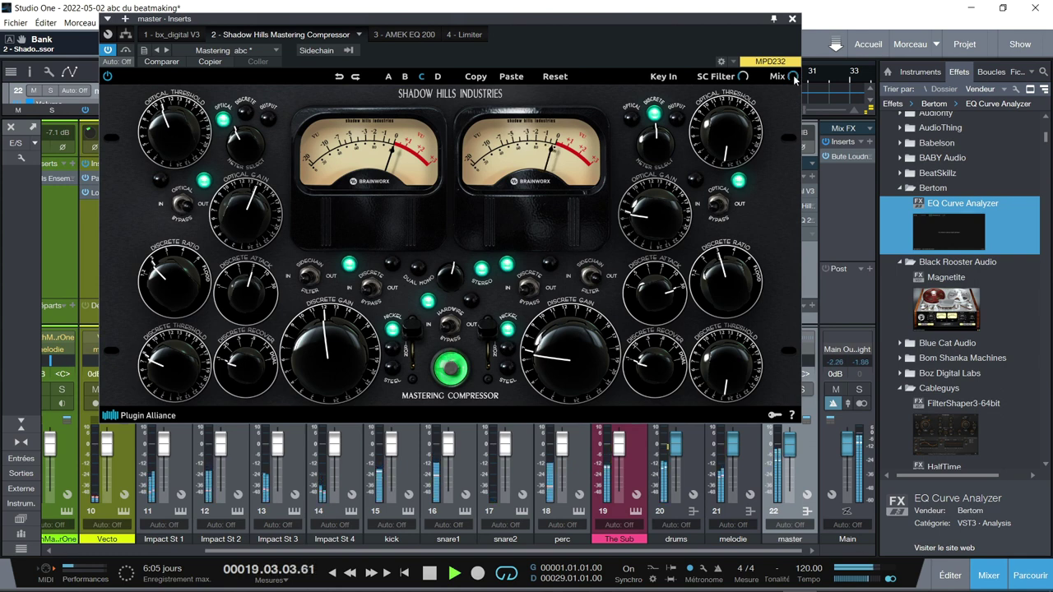
Set the compressor's Mix to 5%, stop playback and close the plug-in window
drag(794, 79, 790, 178)
key(space)
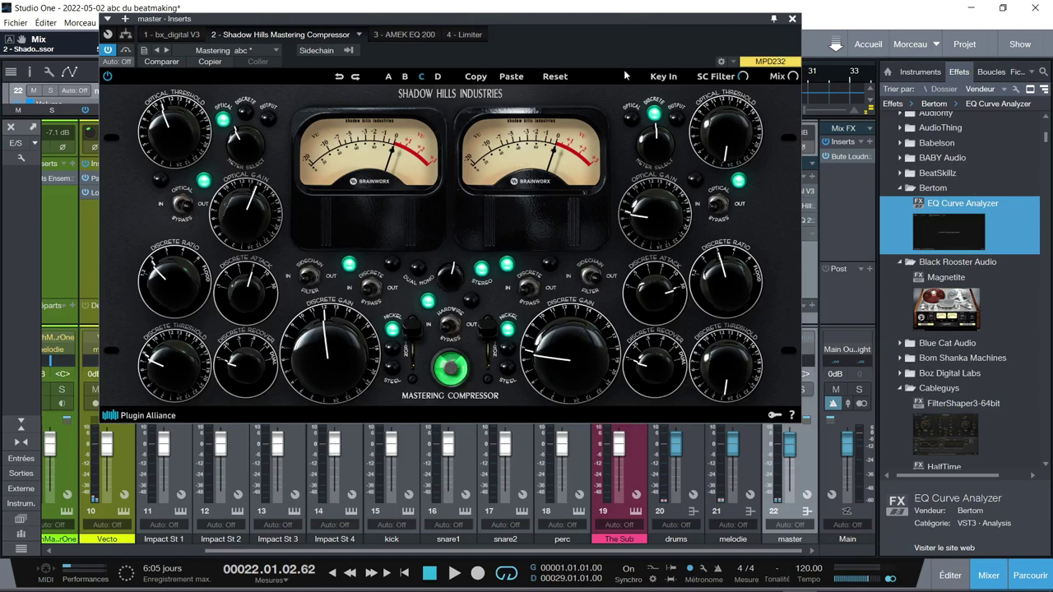
click(793, 18)
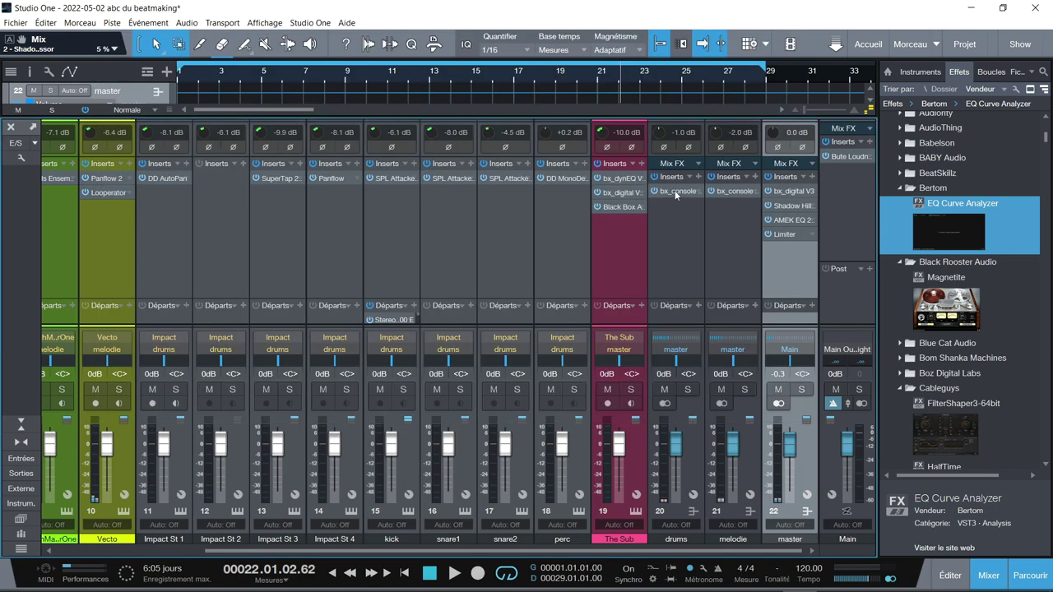
Review the bx_console SSL 4000 E settings on the drums bus and the melodie bus
click(675, 190)
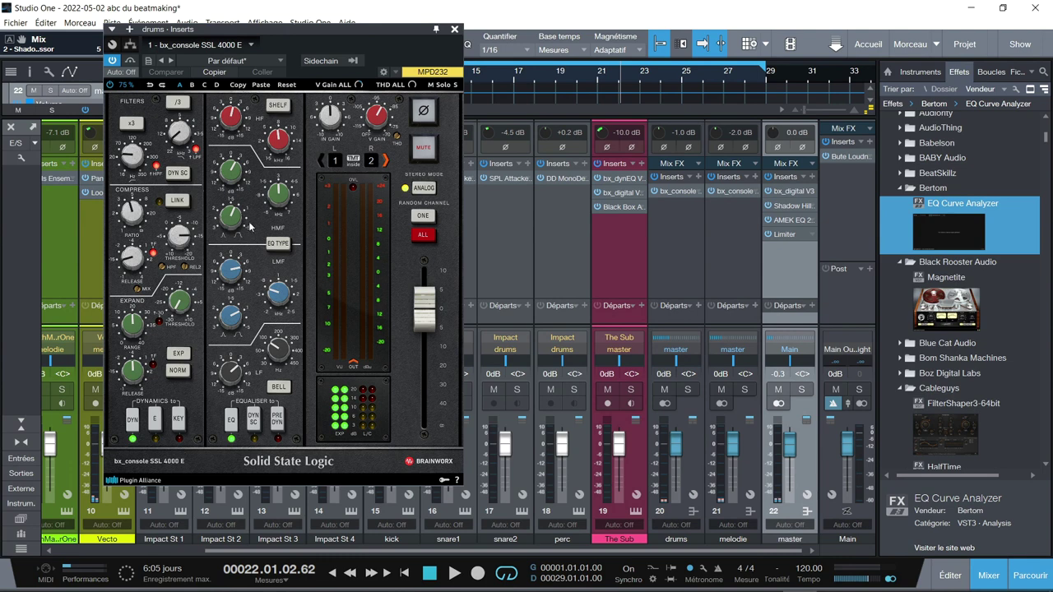
click(728, 192)
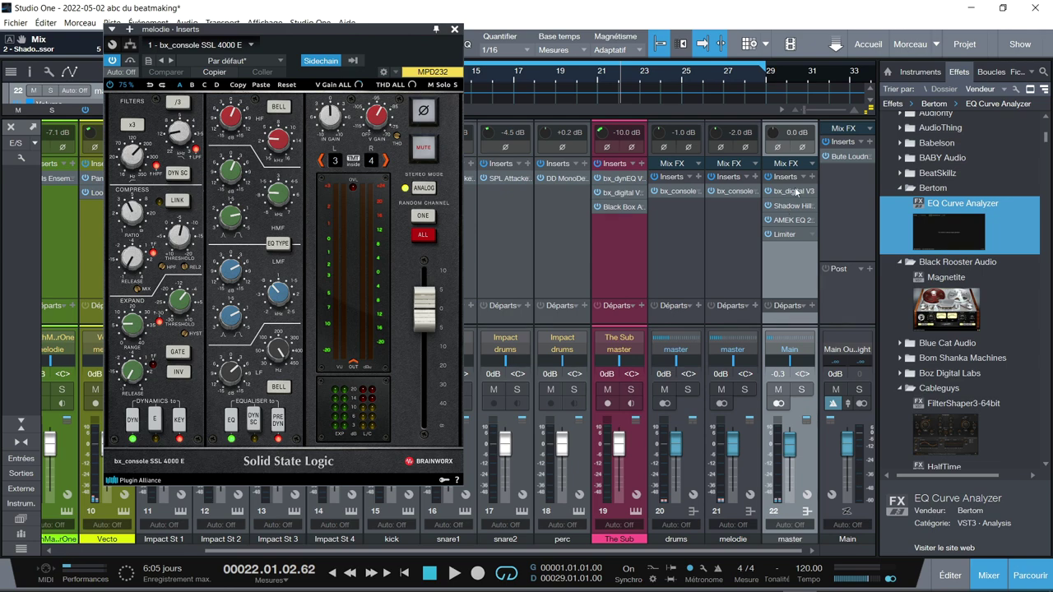
In the master bus's bx_digital V3, set Bass Shift to +4.7 during playback and audition its modes B and C before returning to A
click(786, 191)
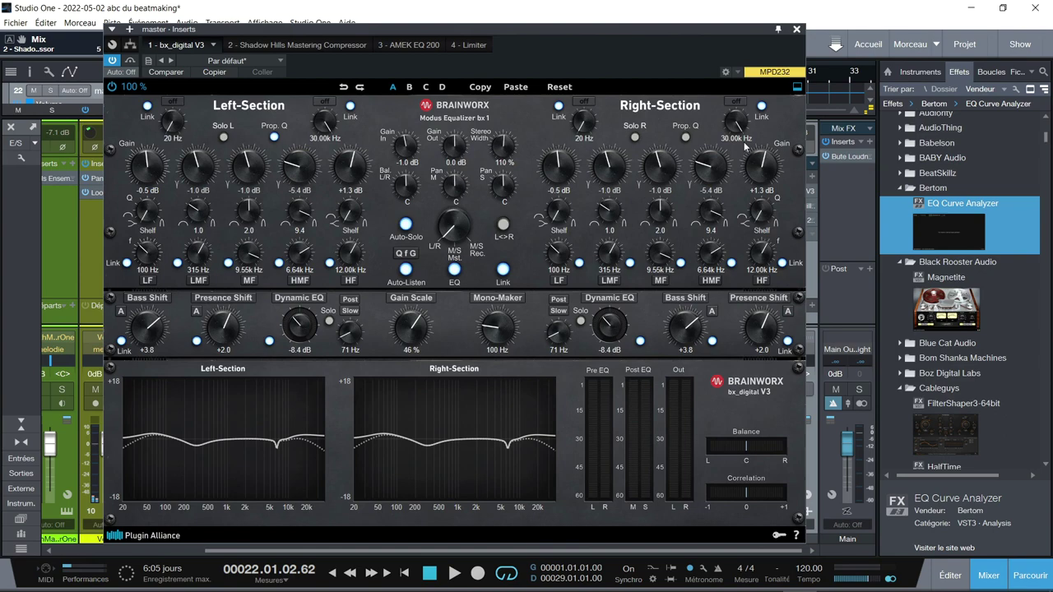
drag(648, 29, 562, 16)
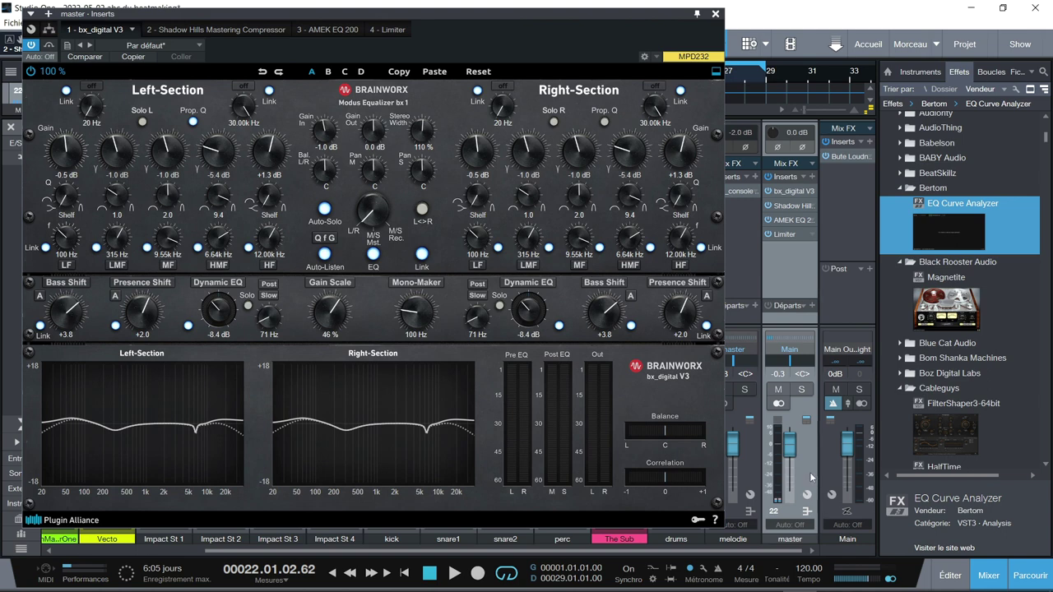
key(space)
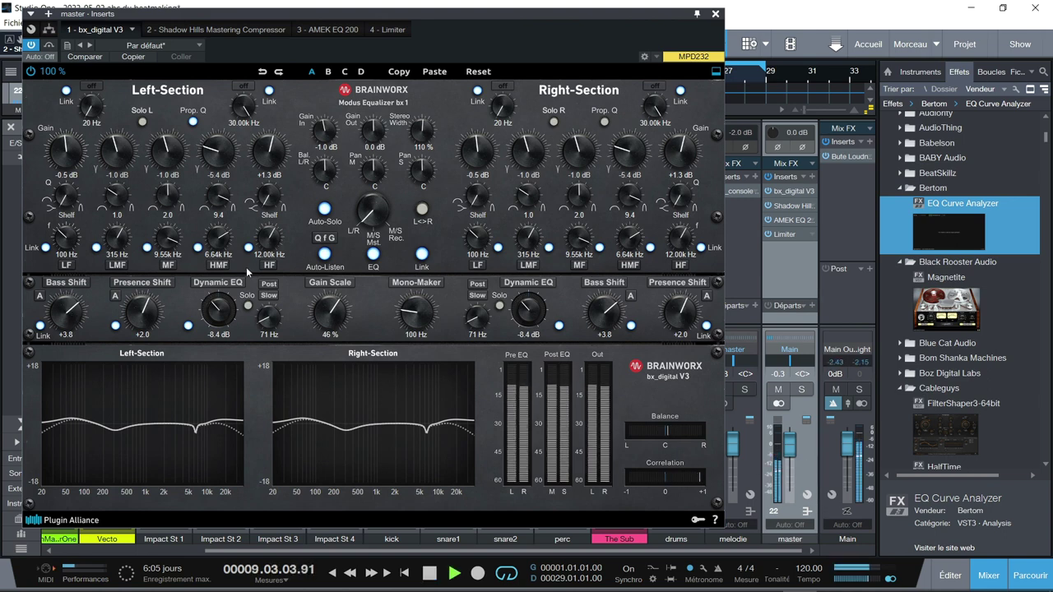
mouse_move(61, 324)
mouse_down()
mouse_move(68, 284)
mouse_move(69, 325)
mouse_up()
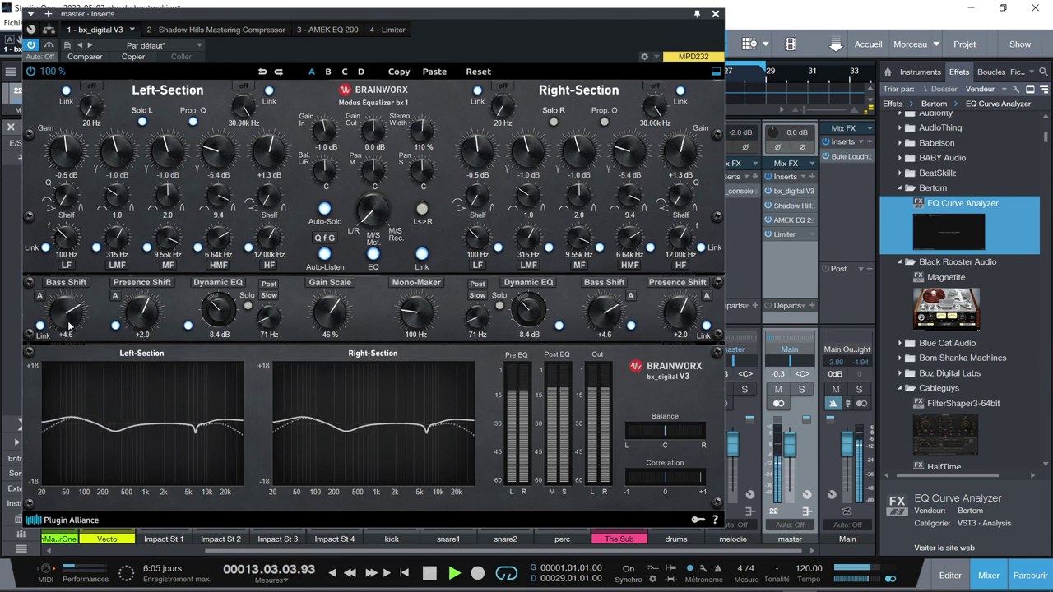
click(40, 297)
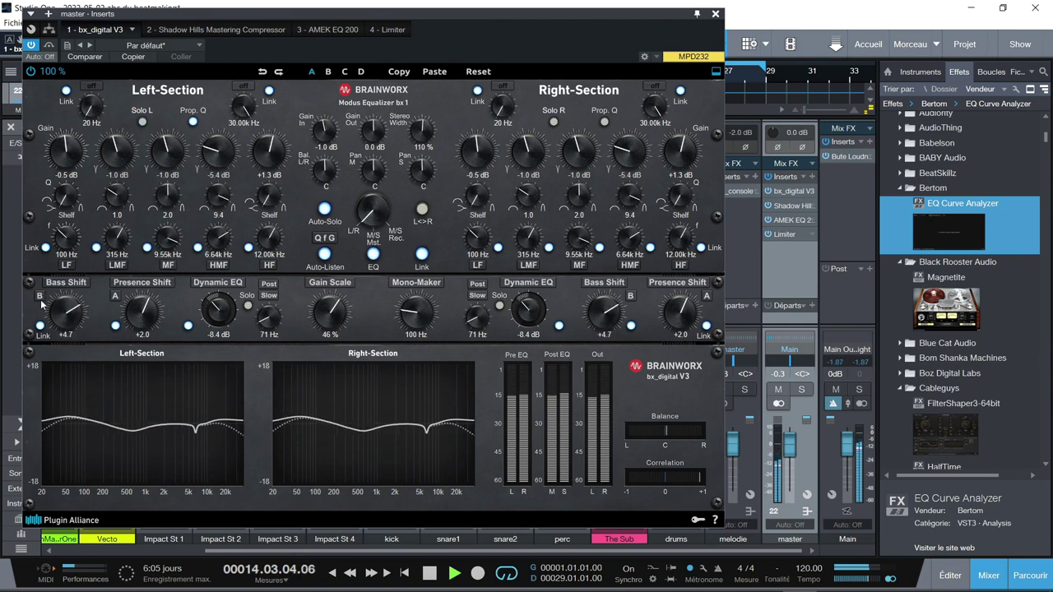
click(40, 297)
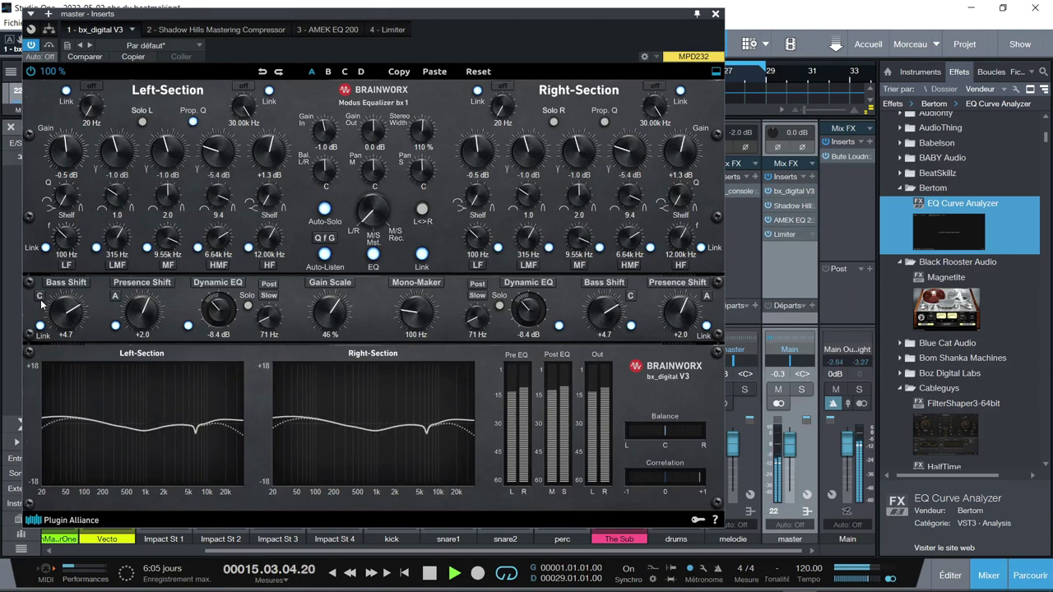
click(40, 299)
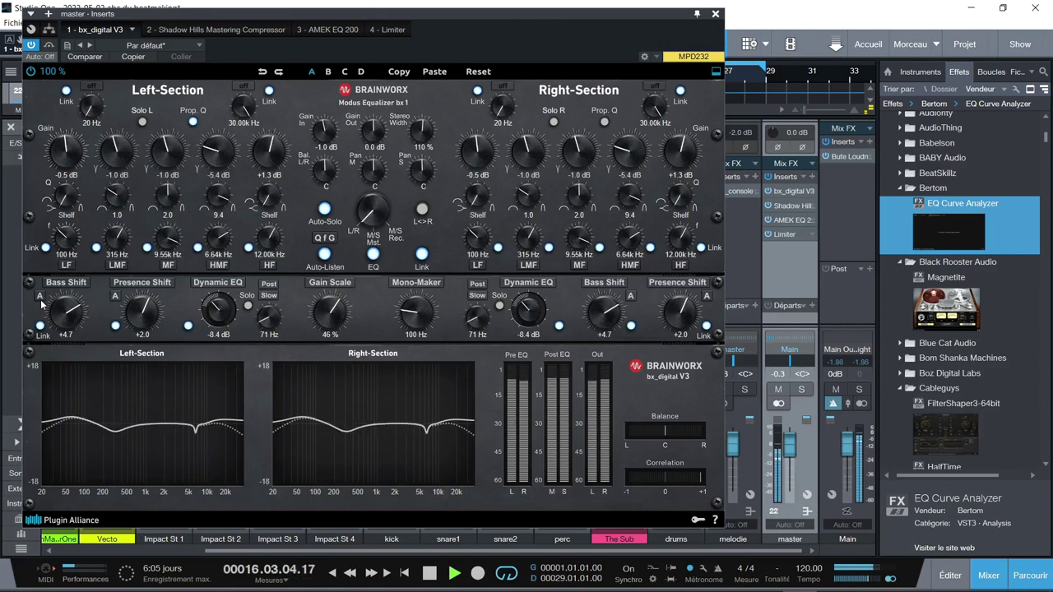
Audition Bass Shift mode C during playback at amounts such as +2.6 and +5.8, and return to mode A
click(40, 298)
click(40, 298)
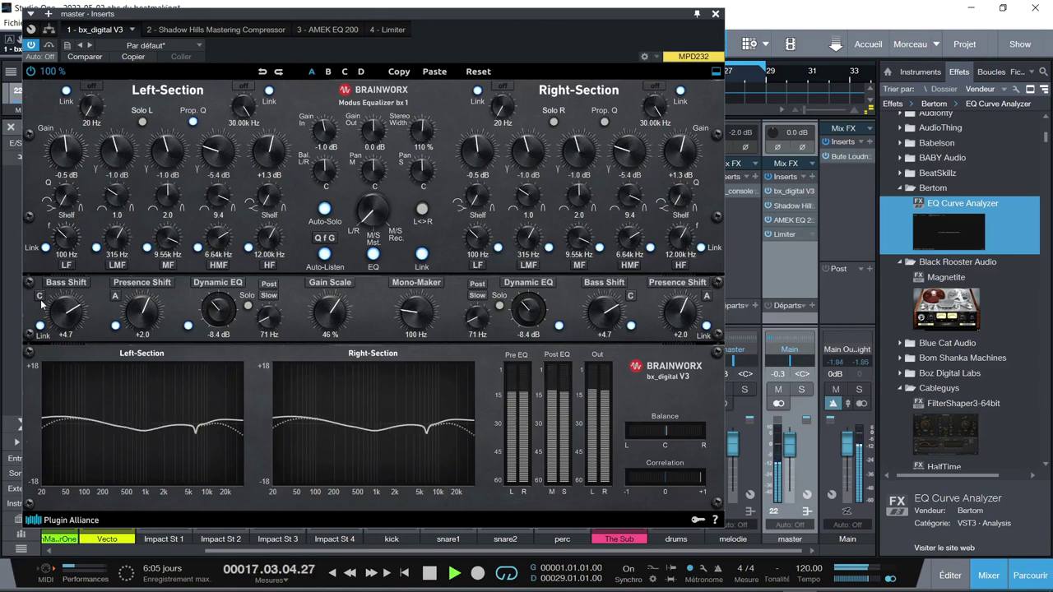
scroll(59, 319, down, 2)
scroll(59, 319, up, 3)
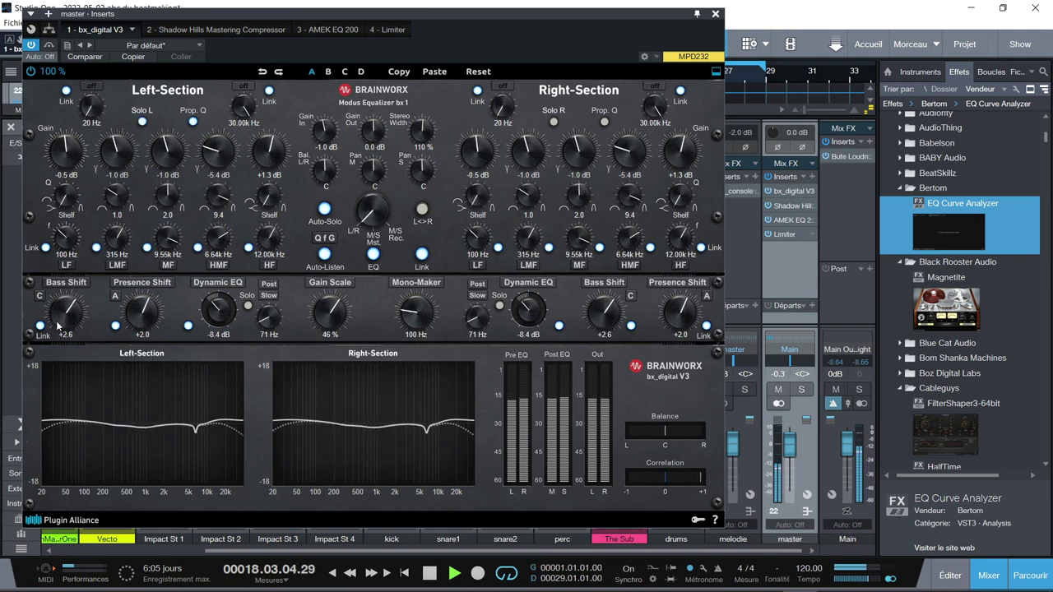
scroll(59, 311, up, 1)
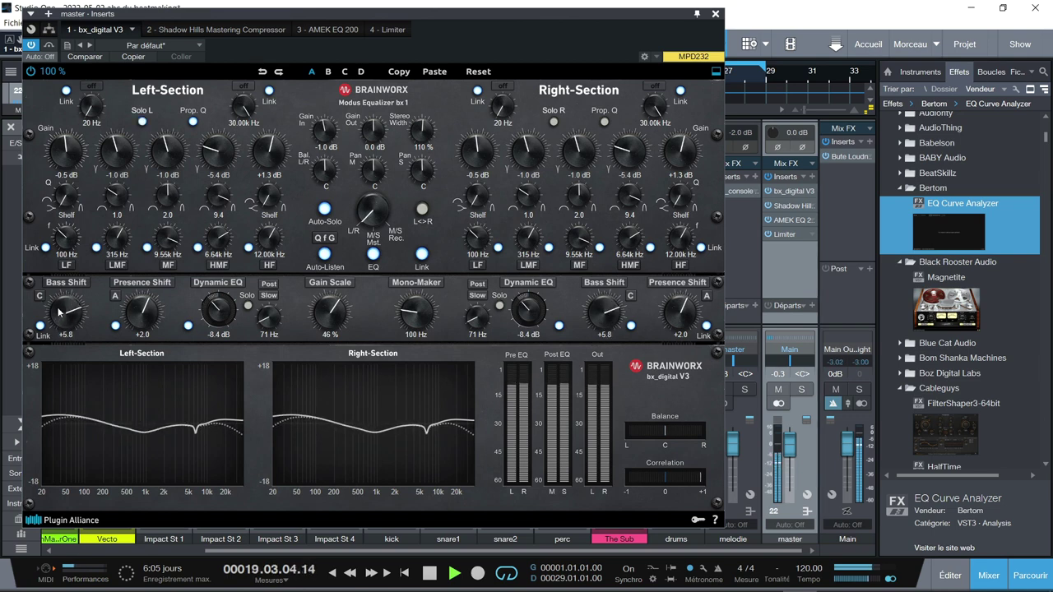
click(39, 299)
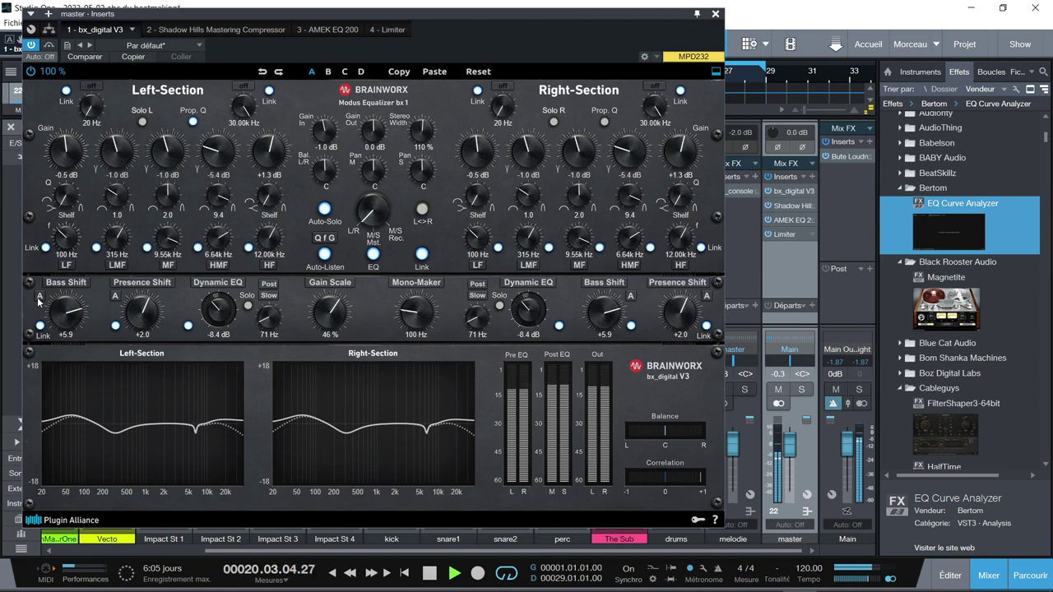
Set the linked Bass Shift to +3.6 and the linked Presence Shift to +4.0 during playback
scroll(69, 321, down, 4)
scroll(69, 324, down, 1)
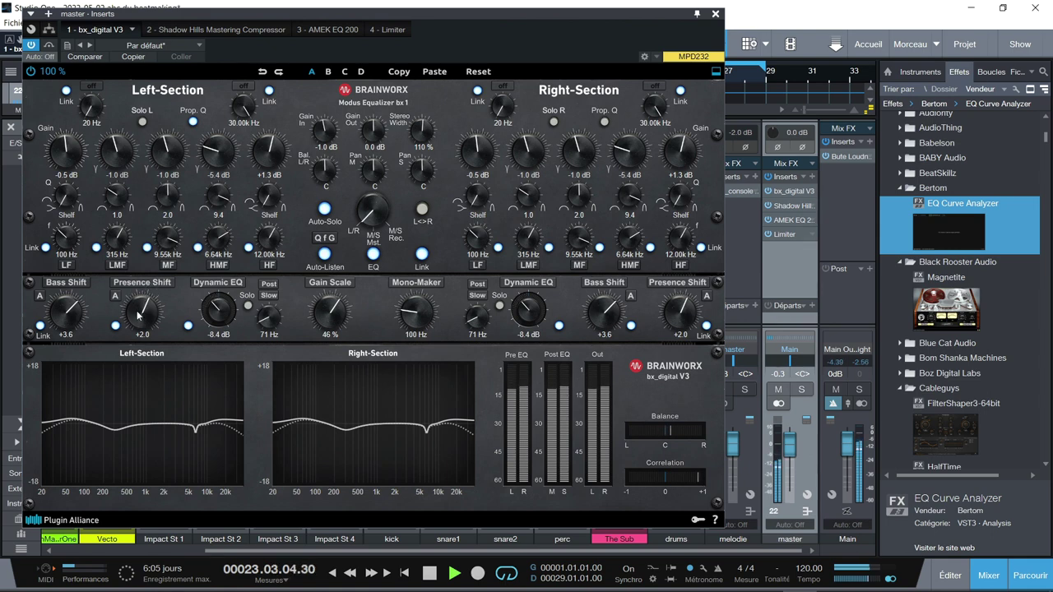
scroll(142, 308, up, 5)
scroll(141, 308, up, 4)
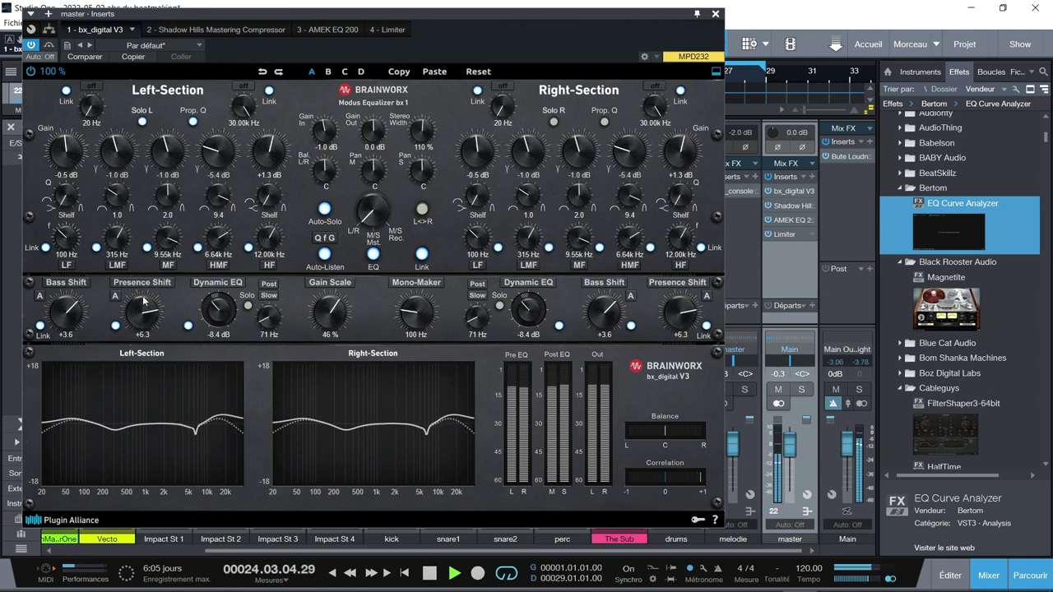
scroll(141, 308, down, 5)
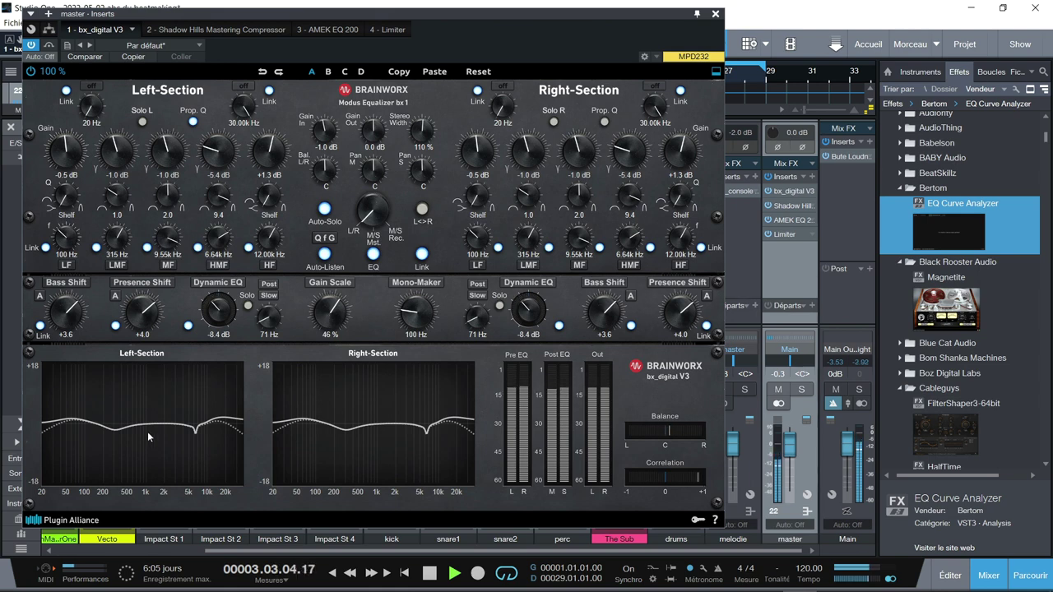
Set the equalizer's Gain Scale to 42% and stop playback
mouse_move(325, 325)
mouse_down()
mouse_move(326, 290)
mouse_move(310, 363)
mouse_move(317, 304)
mouse_move(317, 316)
mouse_up()
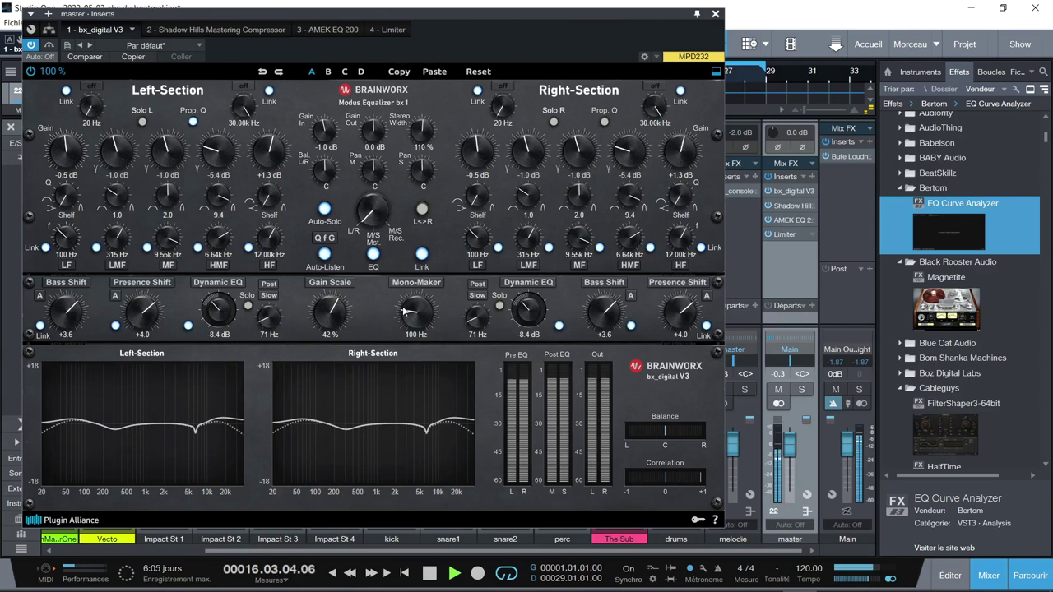
key(space)
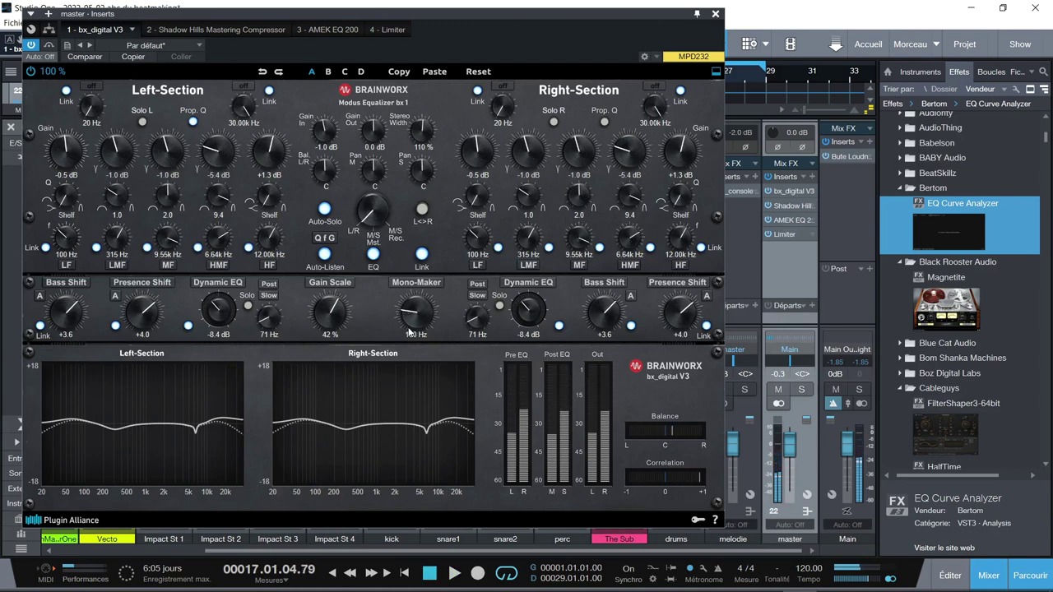